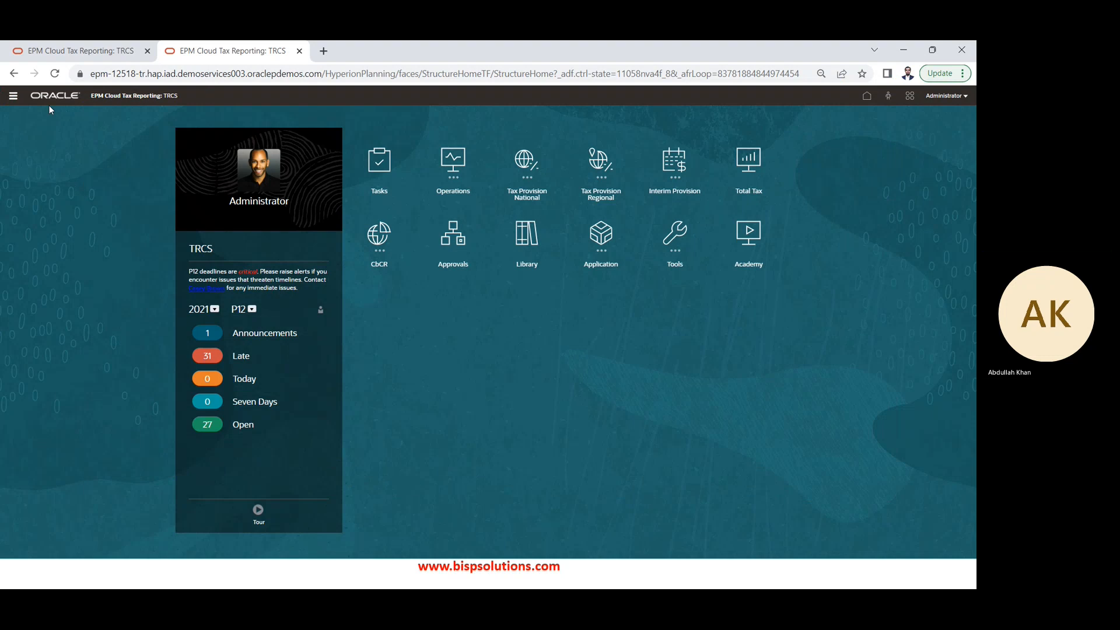
- Open the Forms management page and start creating a simple form in the Library folder
click(12, 97)
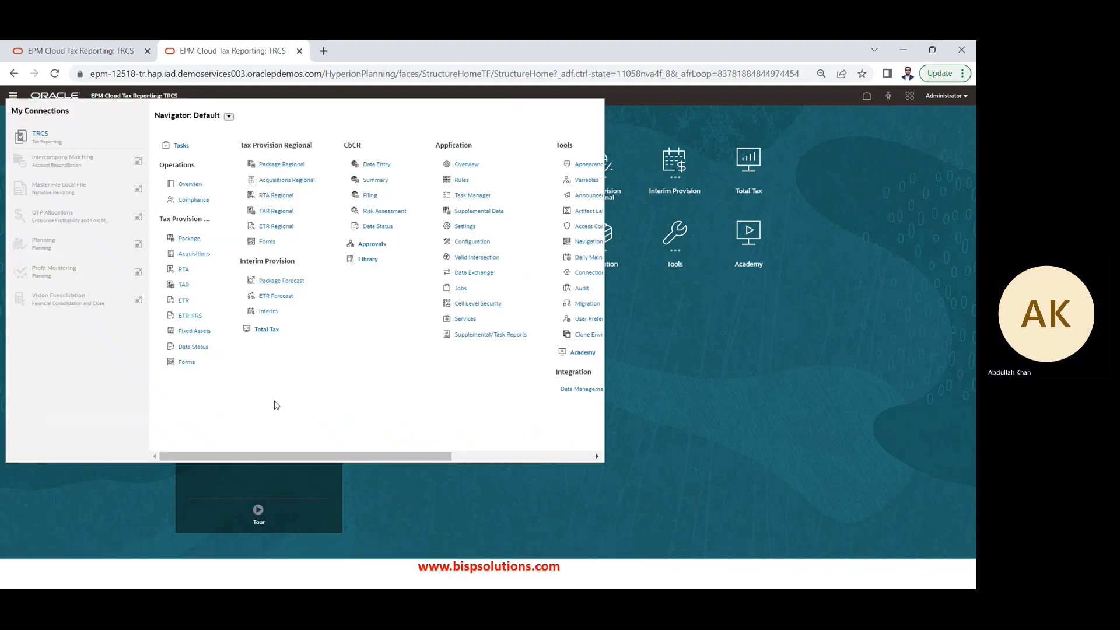
drag(330, 456, 474, 461)
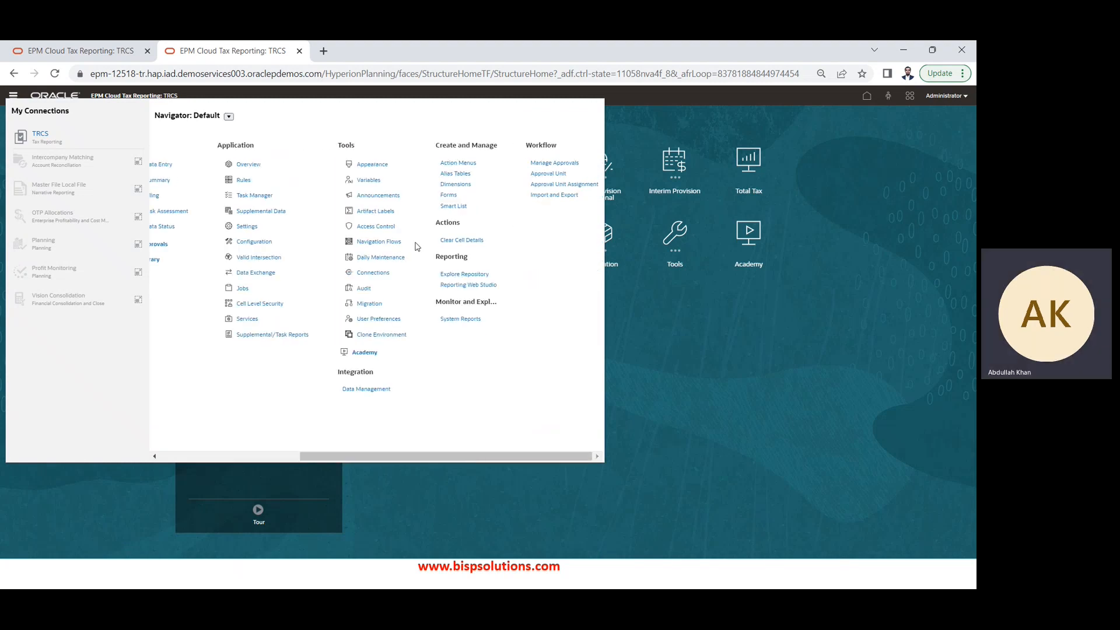
click(448, 196)
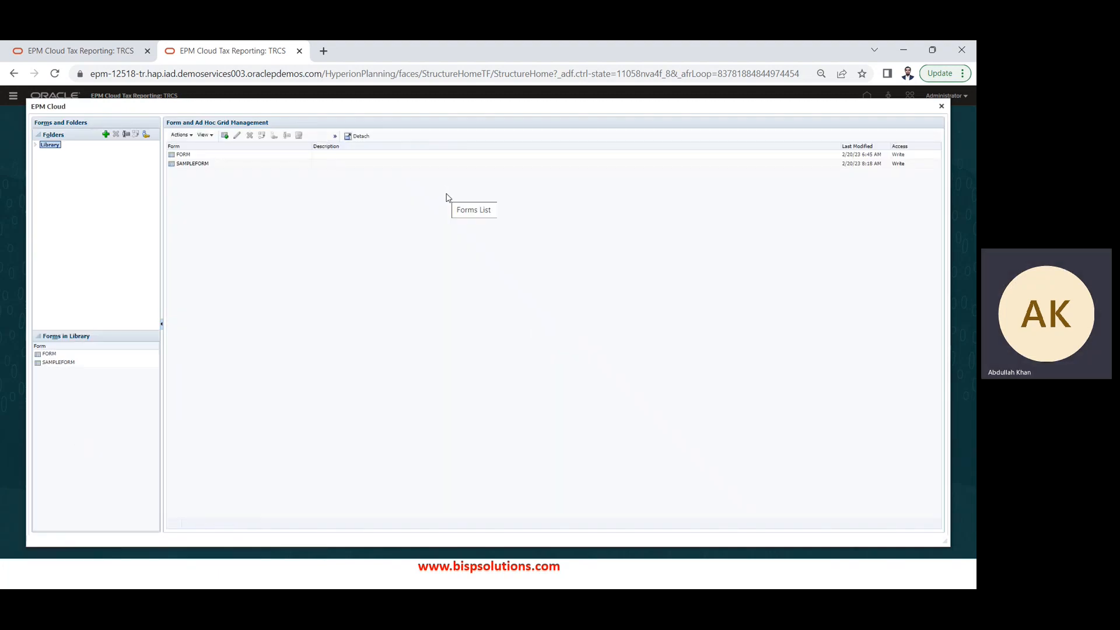
click(35, 145)
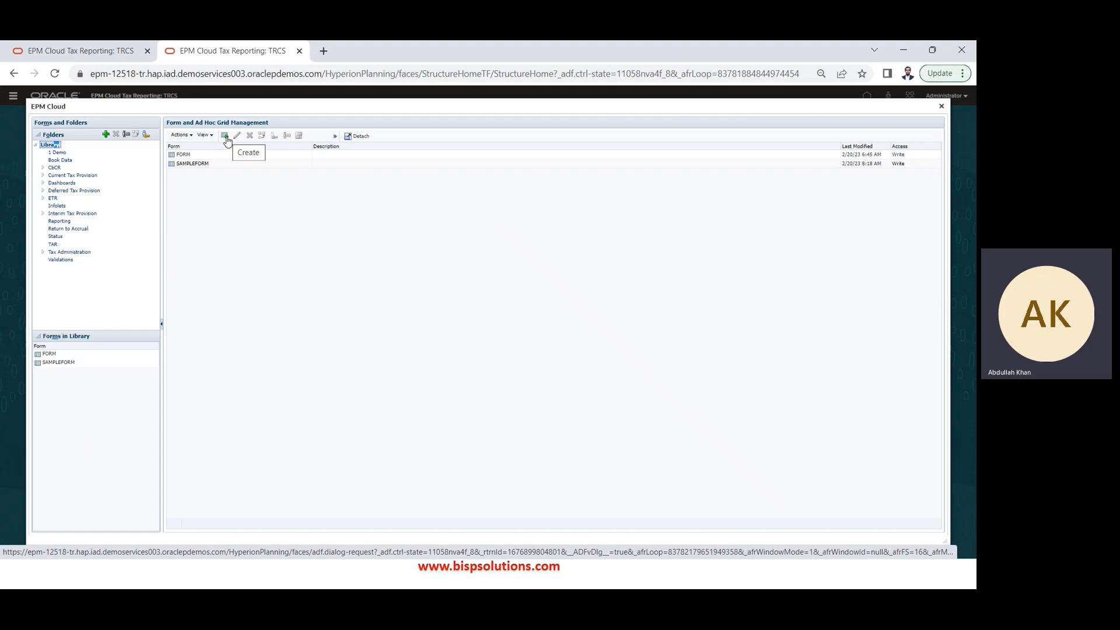
click(182, 136)
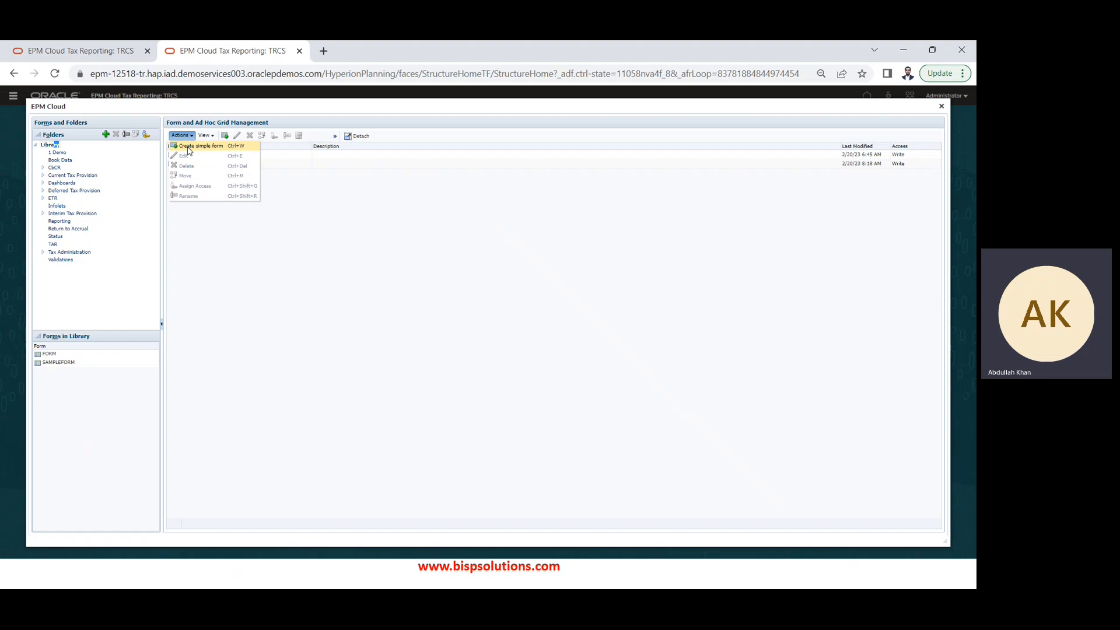
click(187, 151)
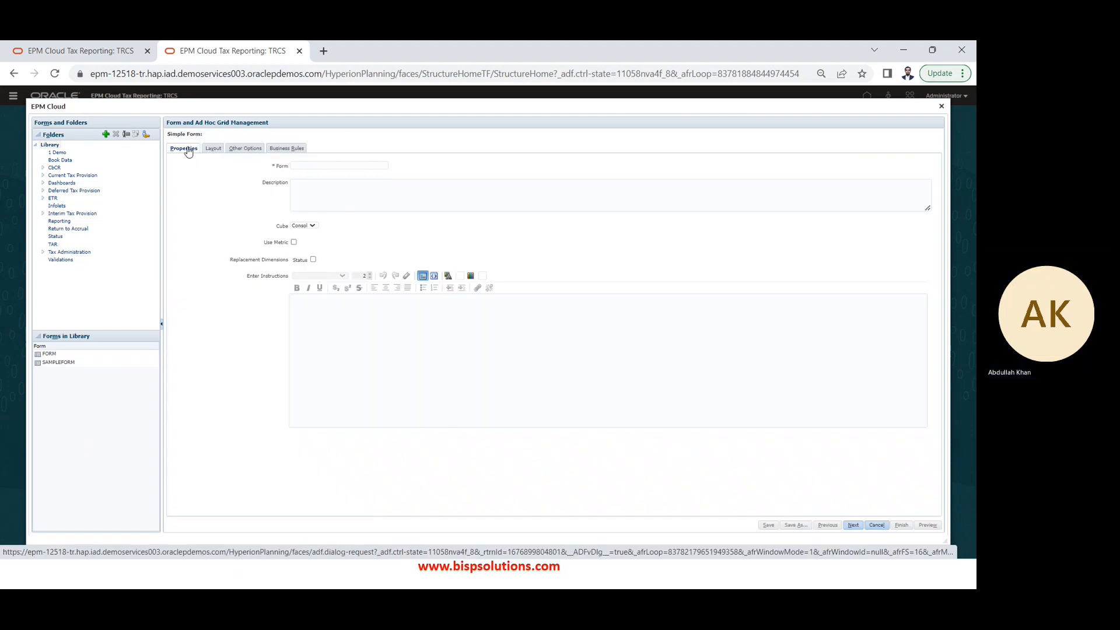
- Name the new simple form INCOMESTATEMENT_YEARWISE
click(313, 165)
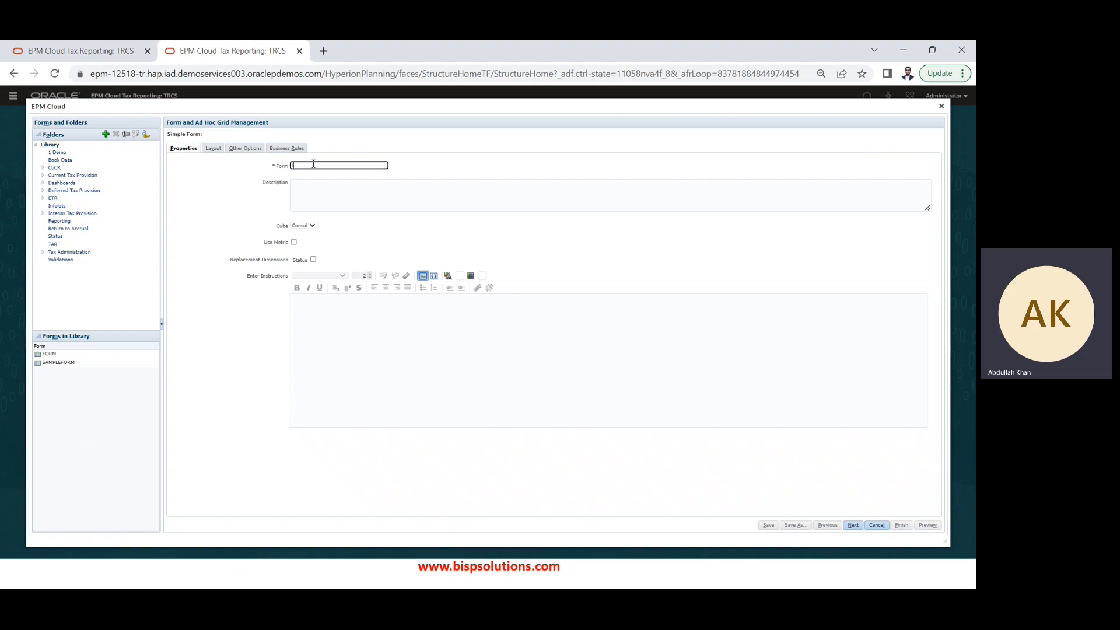
text(INXOM)
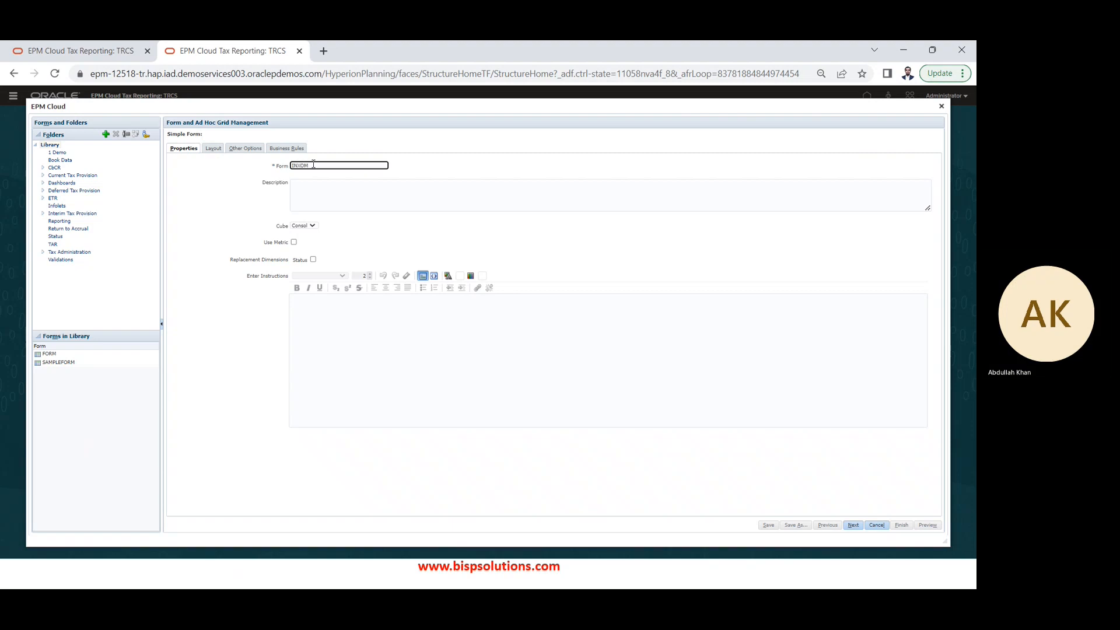
key(BackSpace)
key(BackSpace)
key(BackSpace)
text(COM)
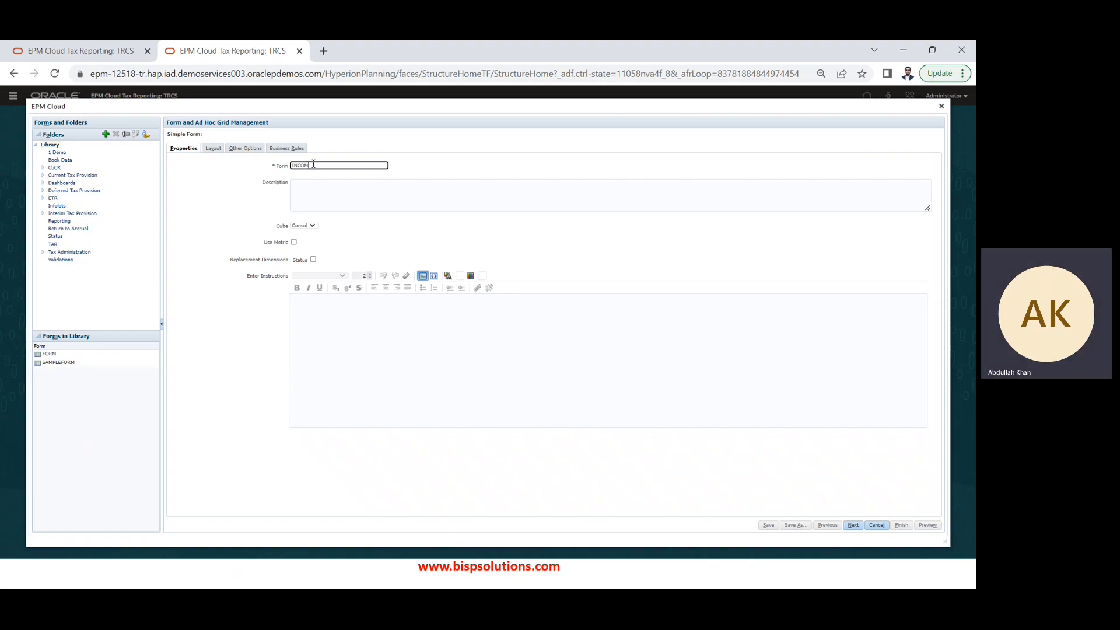
text(ESTATEMENT)
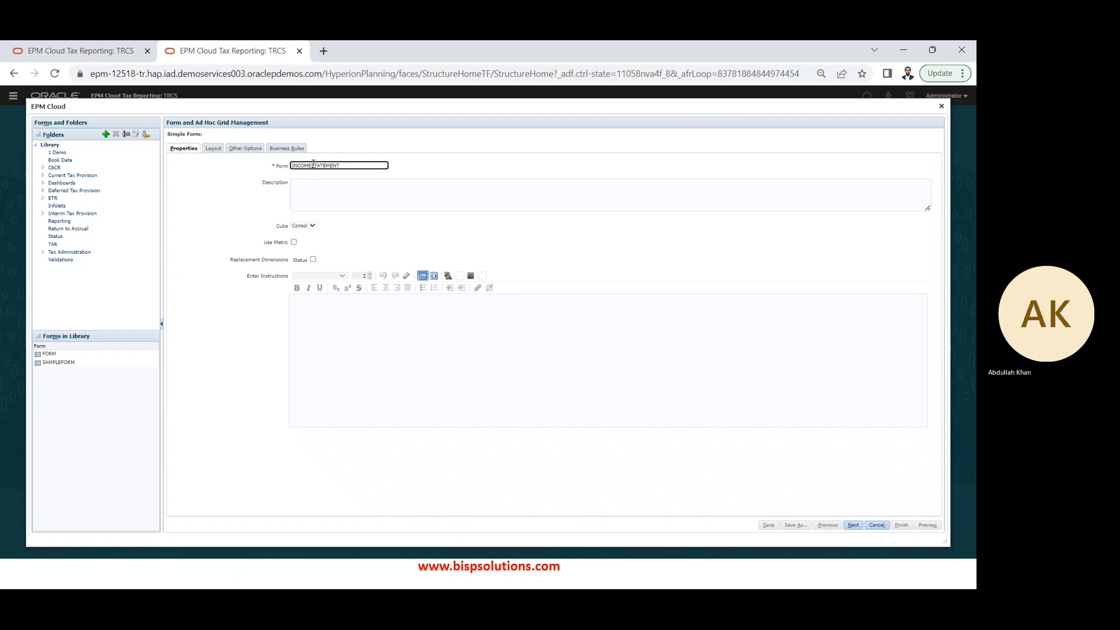
text(_YEARW)
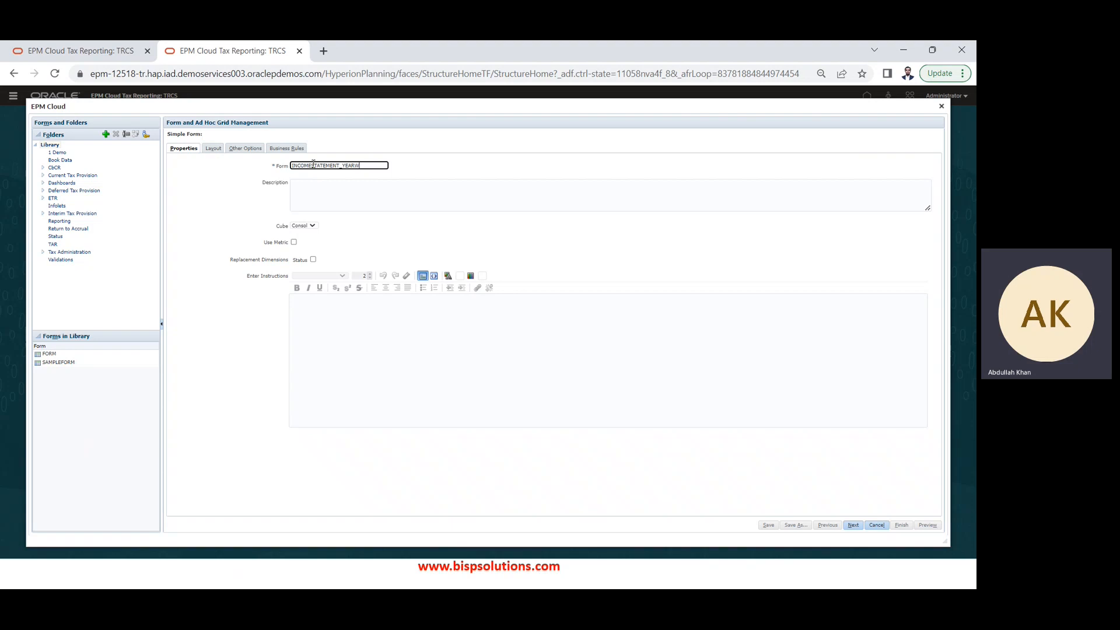
text(ISE)
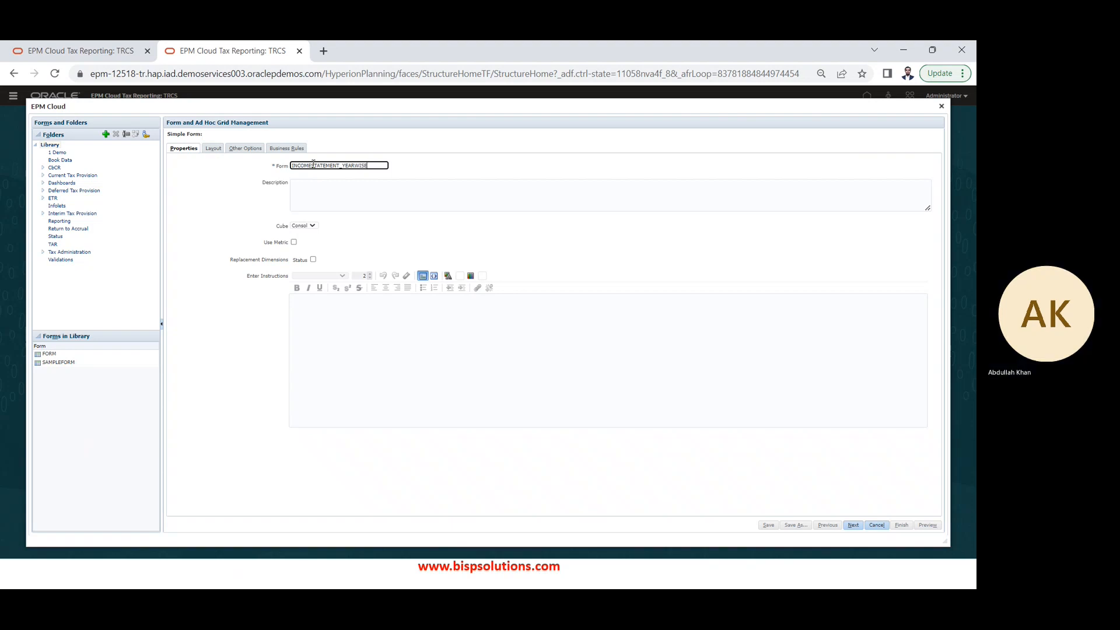
- Copy the form name INCOMESTATEMENT_YEARWISE into the form's description
double_click(313, 164)
key(ctrl+c)
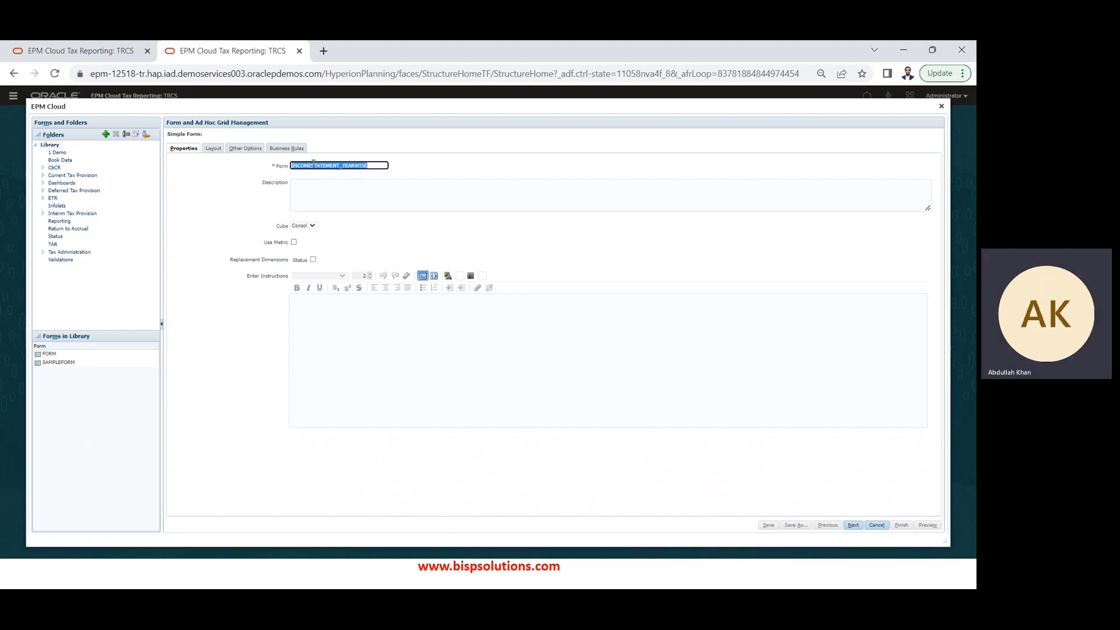
key(Tab)
key(ctrl+v)
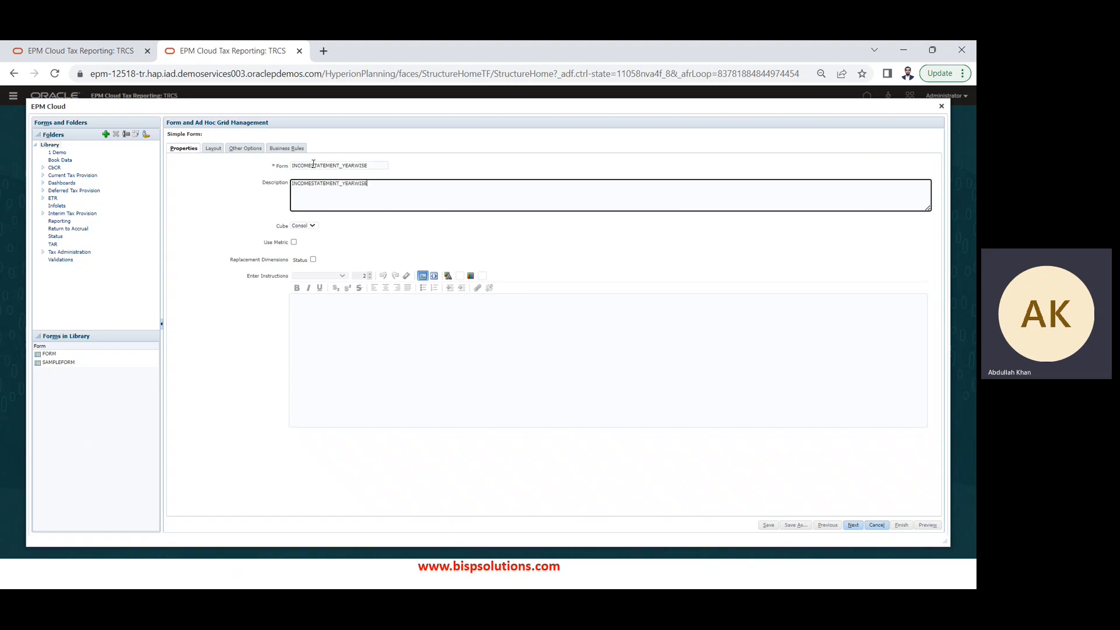
- Choose Consol as the form's cube and open the form's layout settings
click(313, 226)
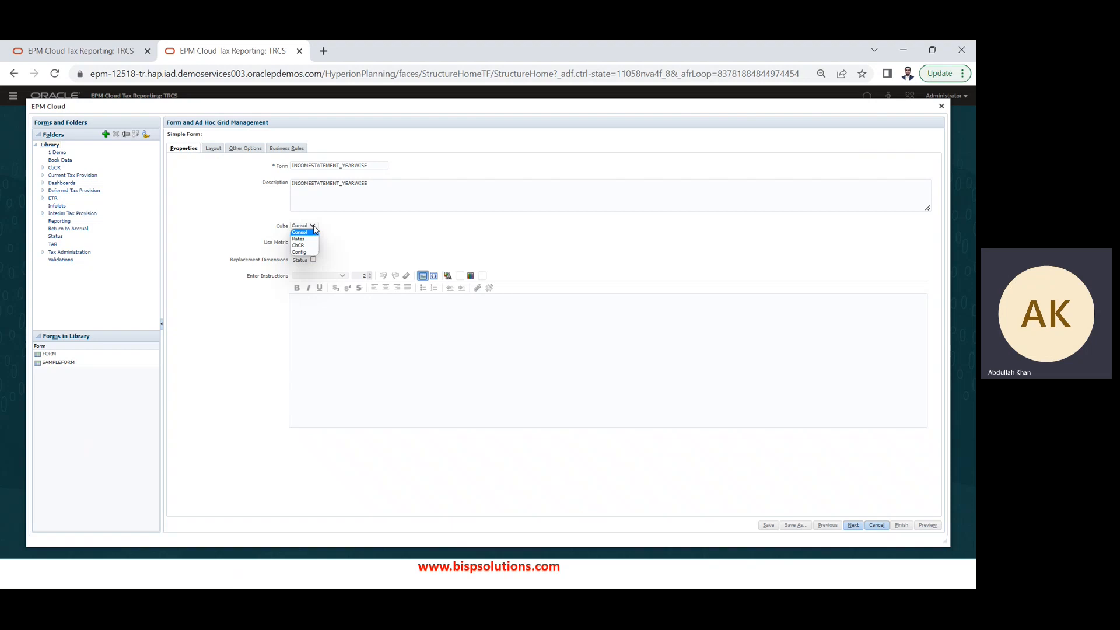
click(314, 231)
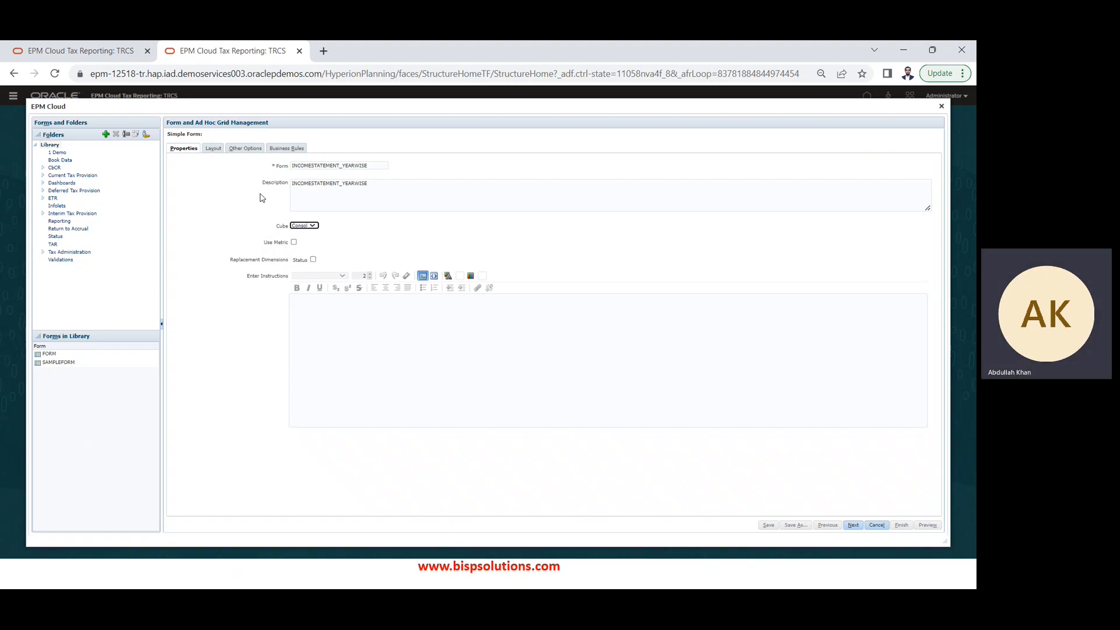
click(219, 151)
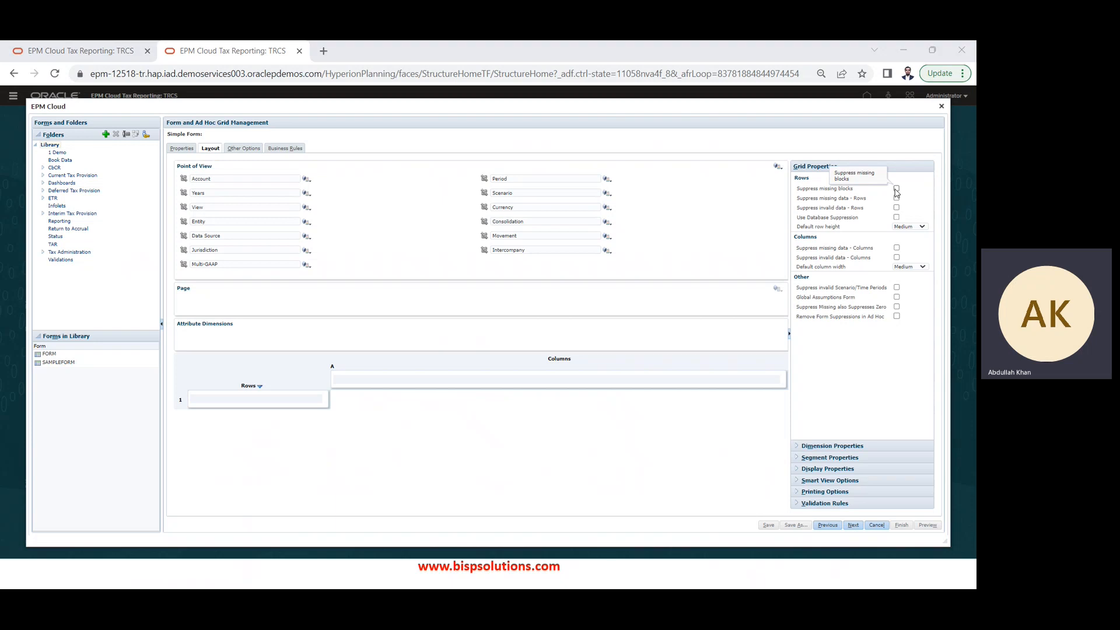
- Switch between the presentation slides and the form layout to review the grid properties and dimension properties
key(alt+Tab)
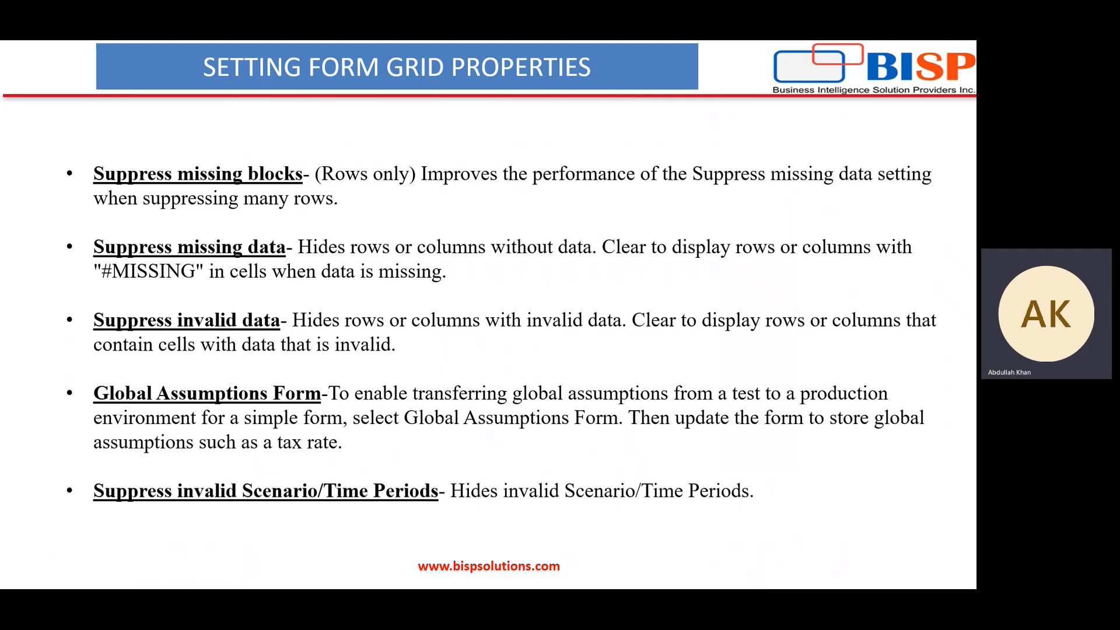
key(alt+Tab)
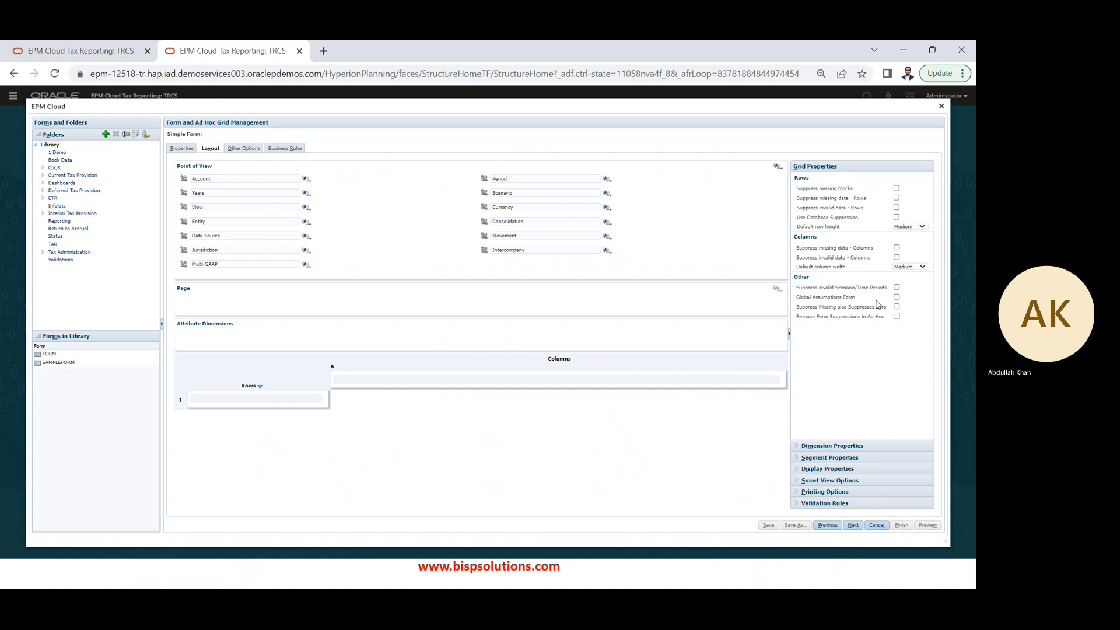
key(alt+Tab)
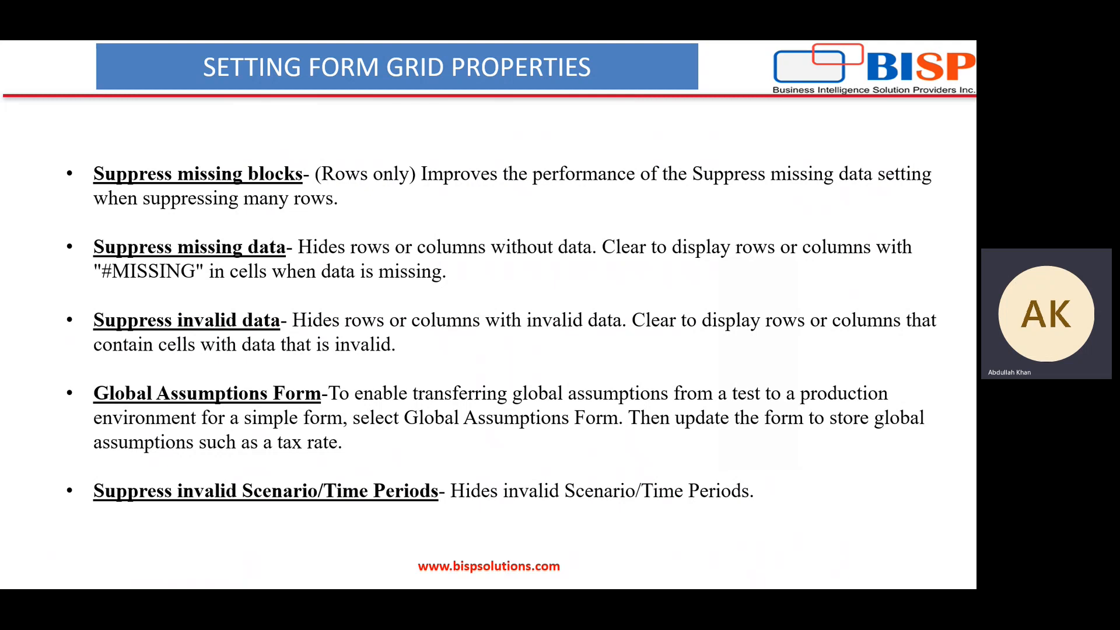
key(alt+Tab)
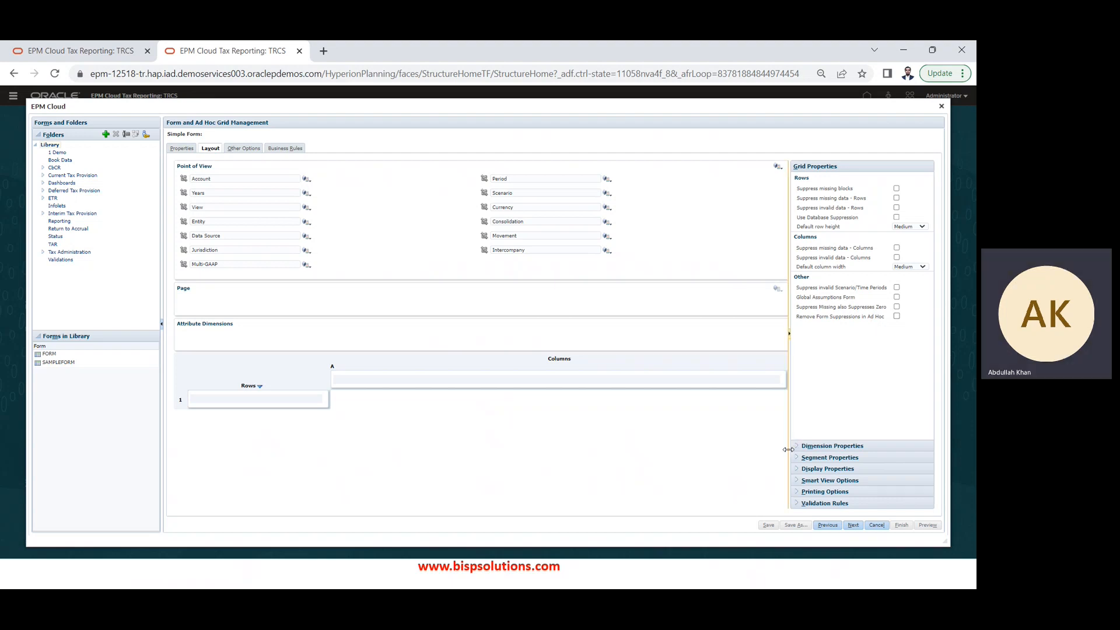
key(alt+Tab)
key(Right)
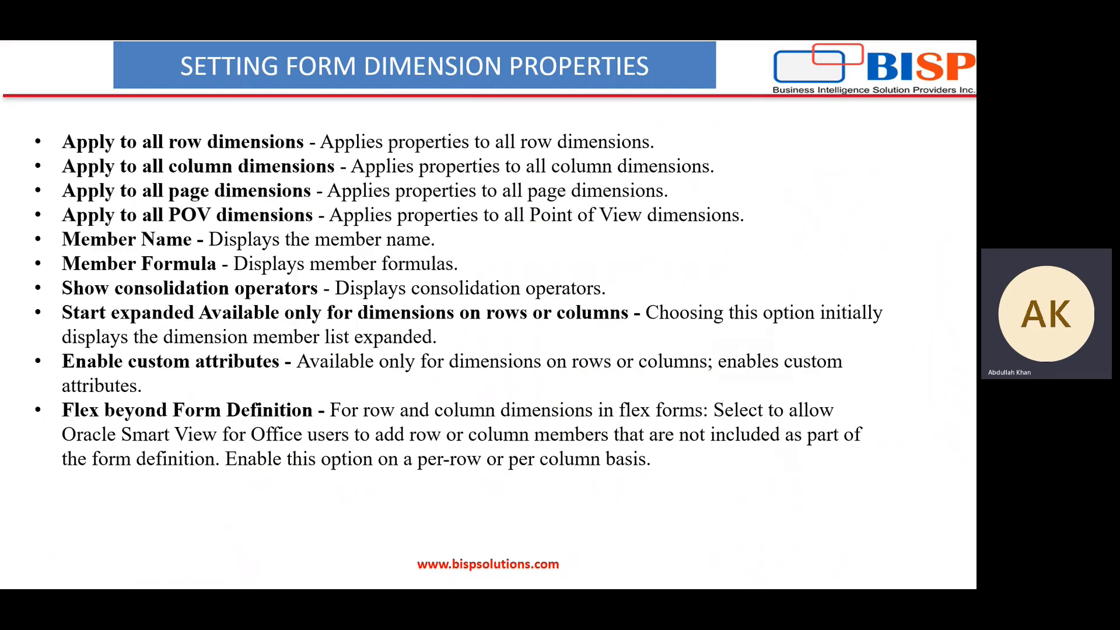
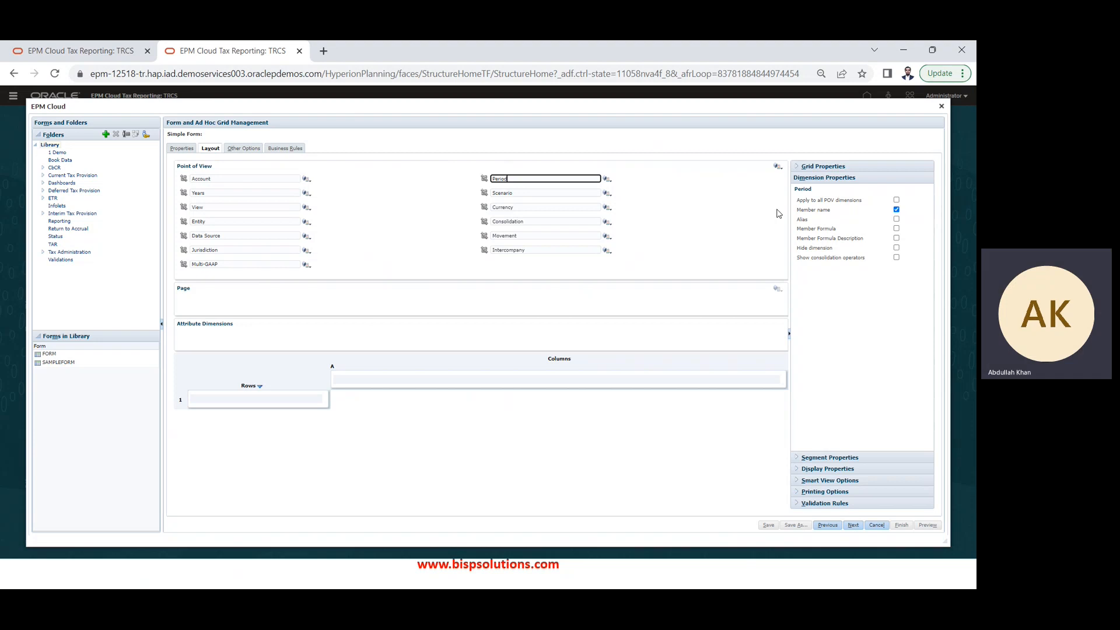
drag(779, 213, 465, 144)
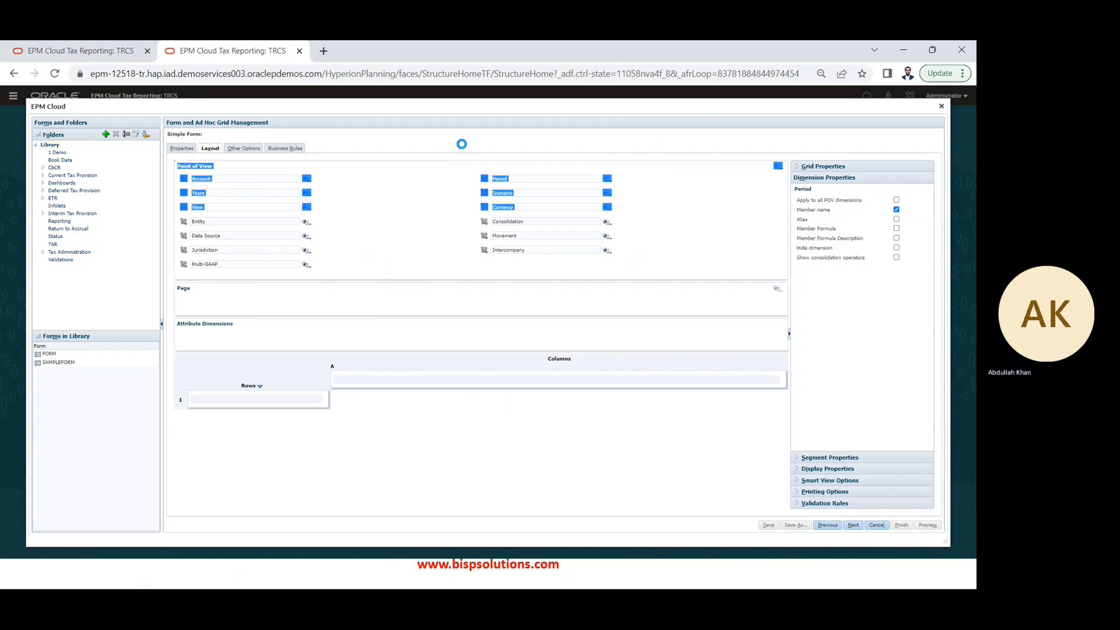
click(422, 173)
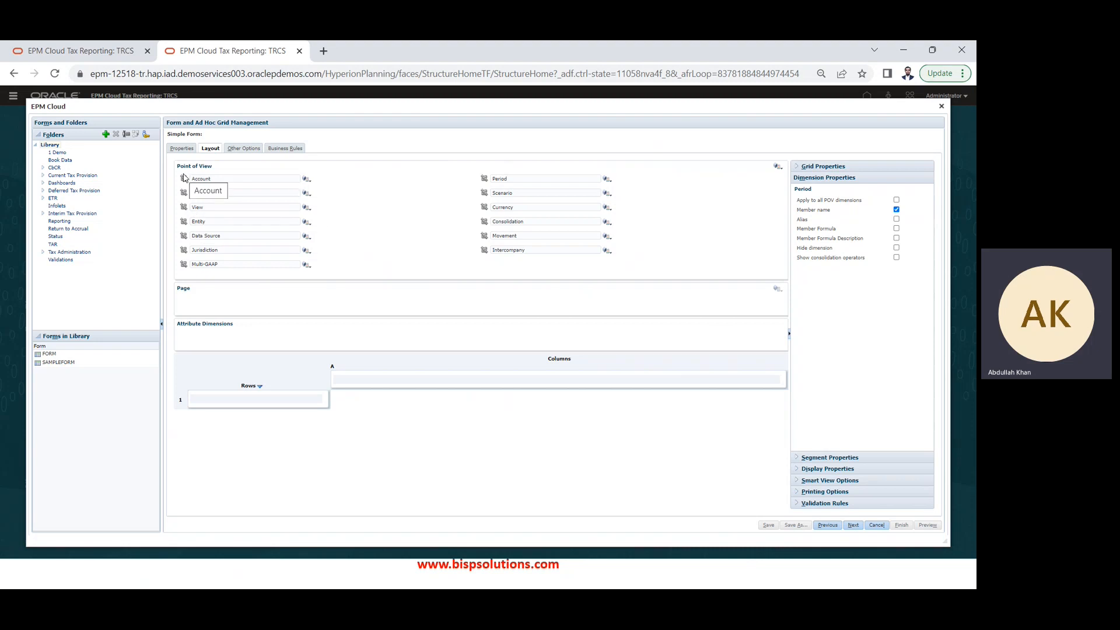
- Lay out the form with Account in the columns, Entity in the rows, and Period and Years on the page axis
drag(184, 178, 336, 373)
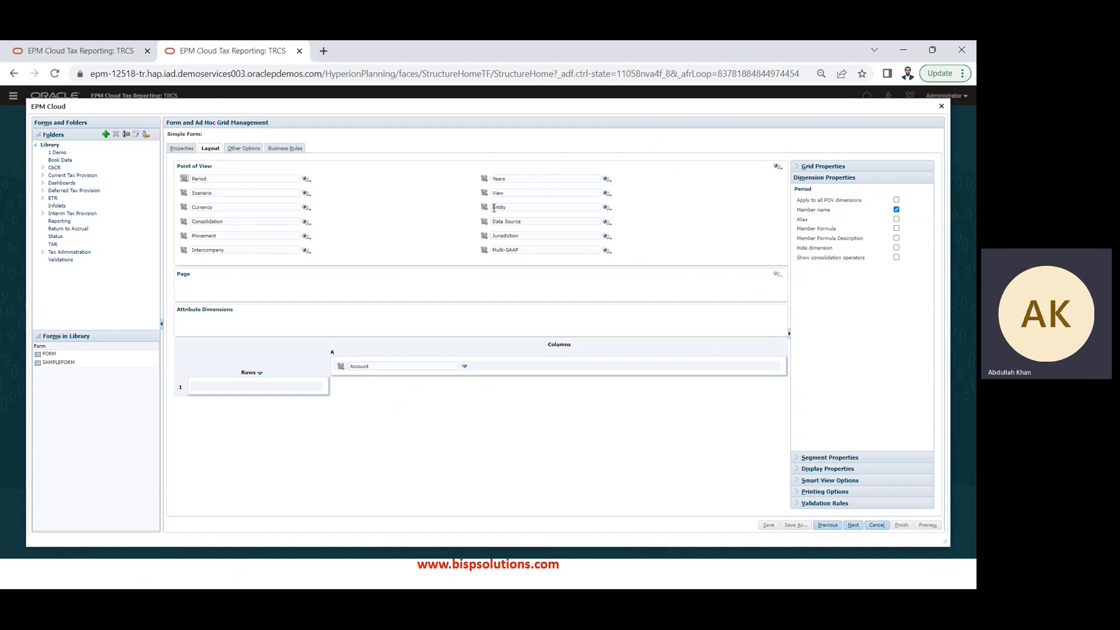
drag(483, 213, 198, 382)
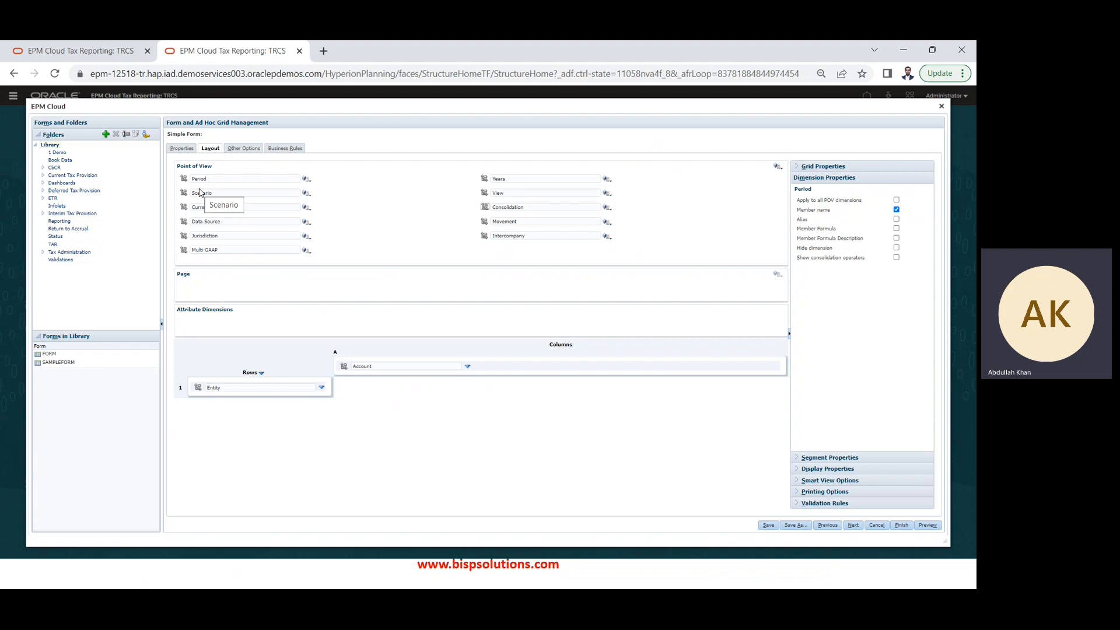
drag(184, 178, 183, 279)
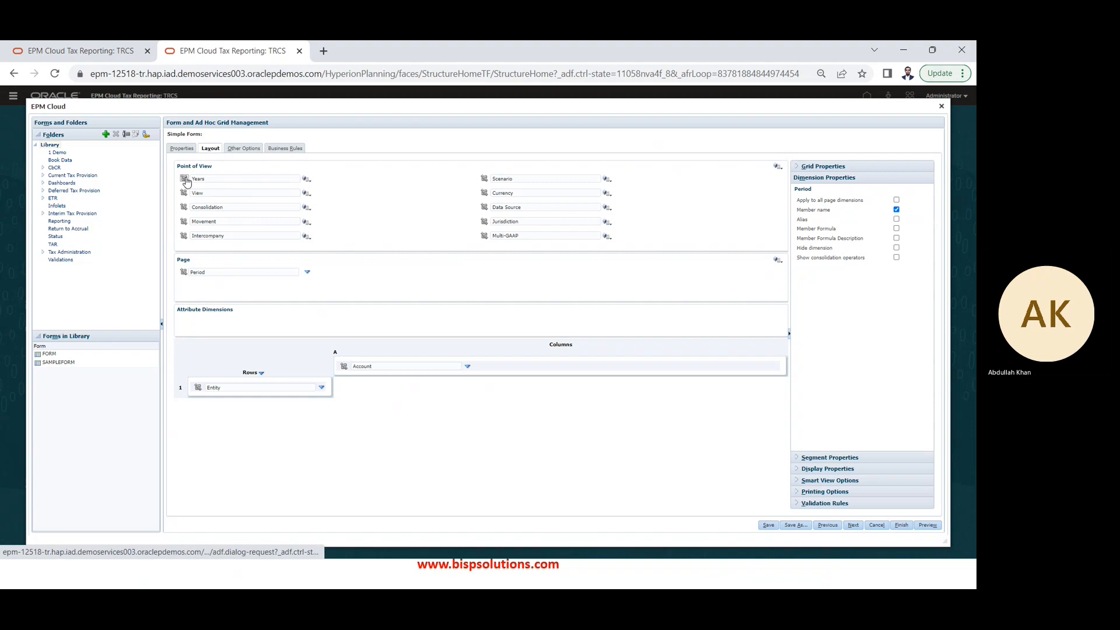
drag(174, 264, 179, 260)
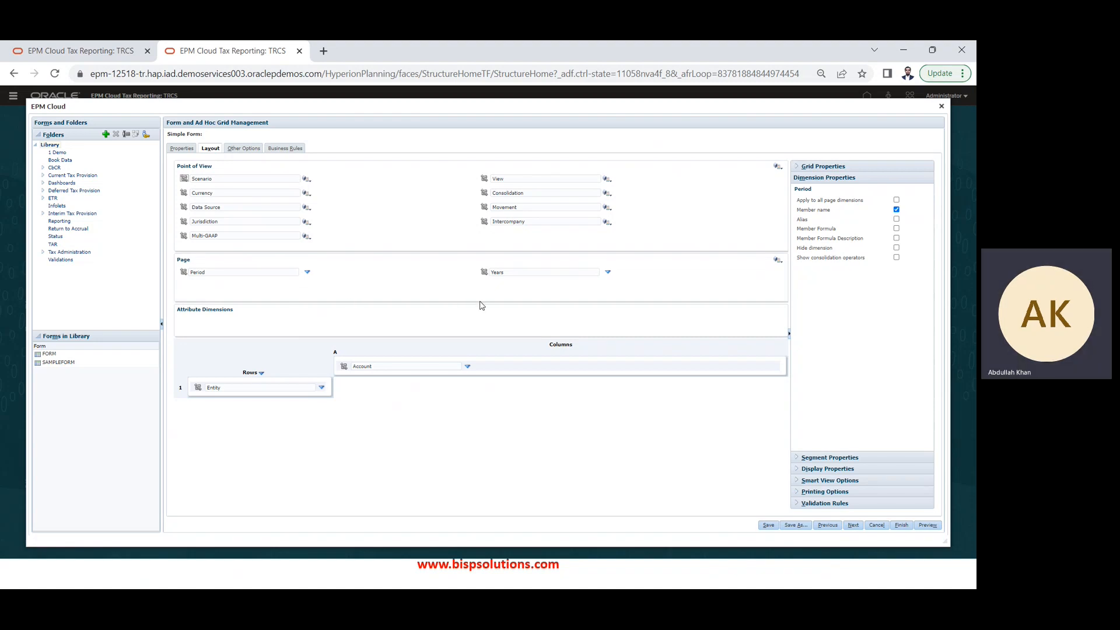
- In the point of view, set Scenario to ACTUAL and Currency to ENTITY Currency
click(235, 179)
text(ACTUAL)
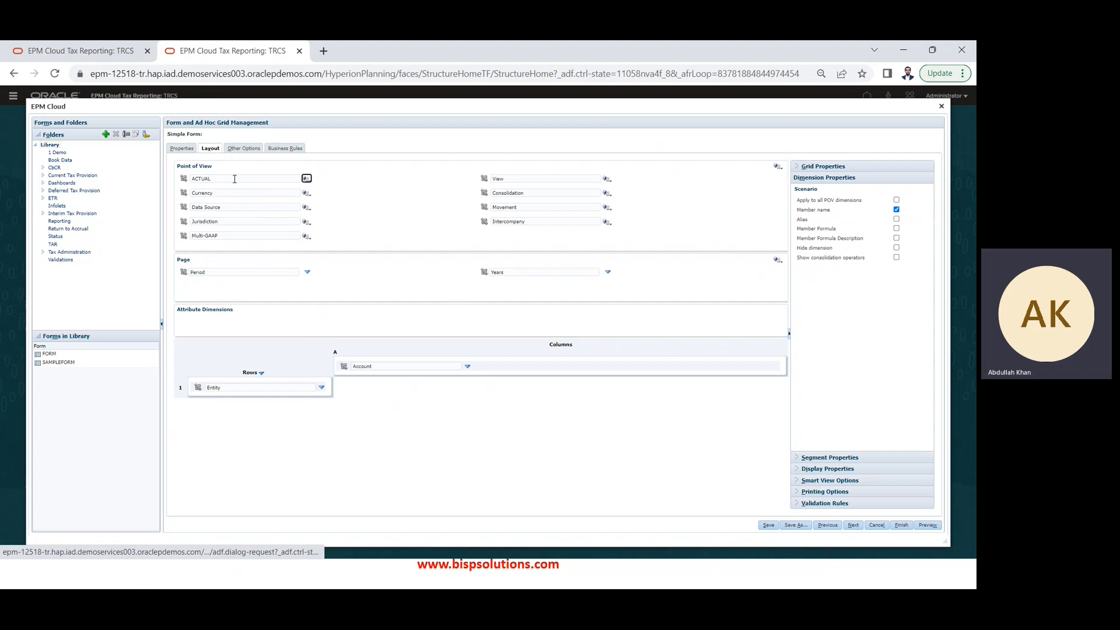
click(227, 189)
click(228, 189)
text(ENTITY)
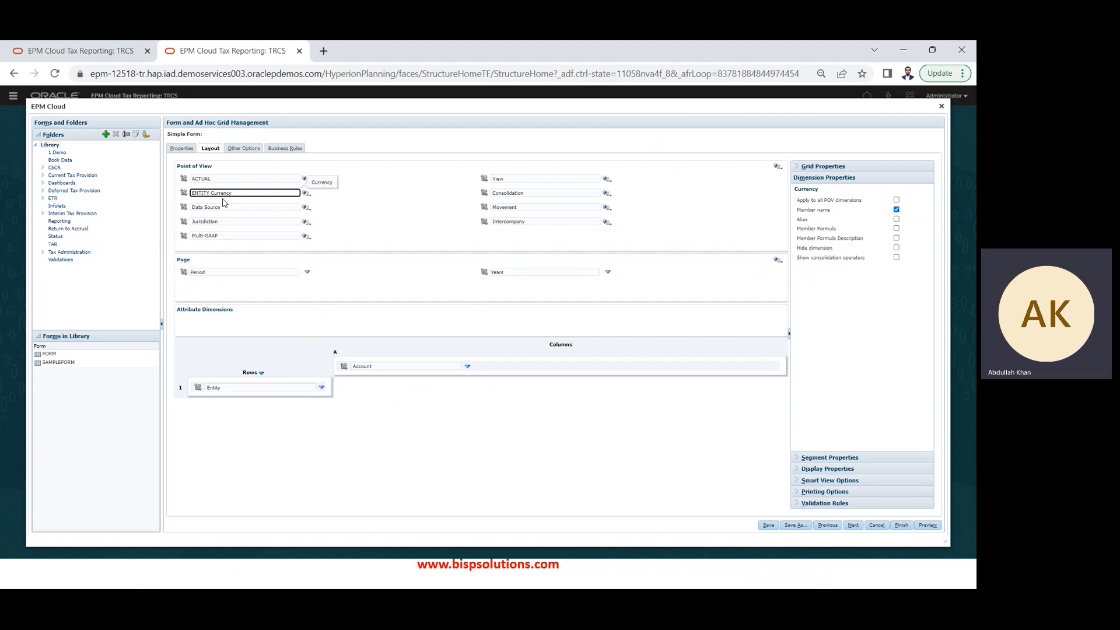
- In the point of view, set Data Source to Data INPUT and Jurisdiction to US
click(222, 205)
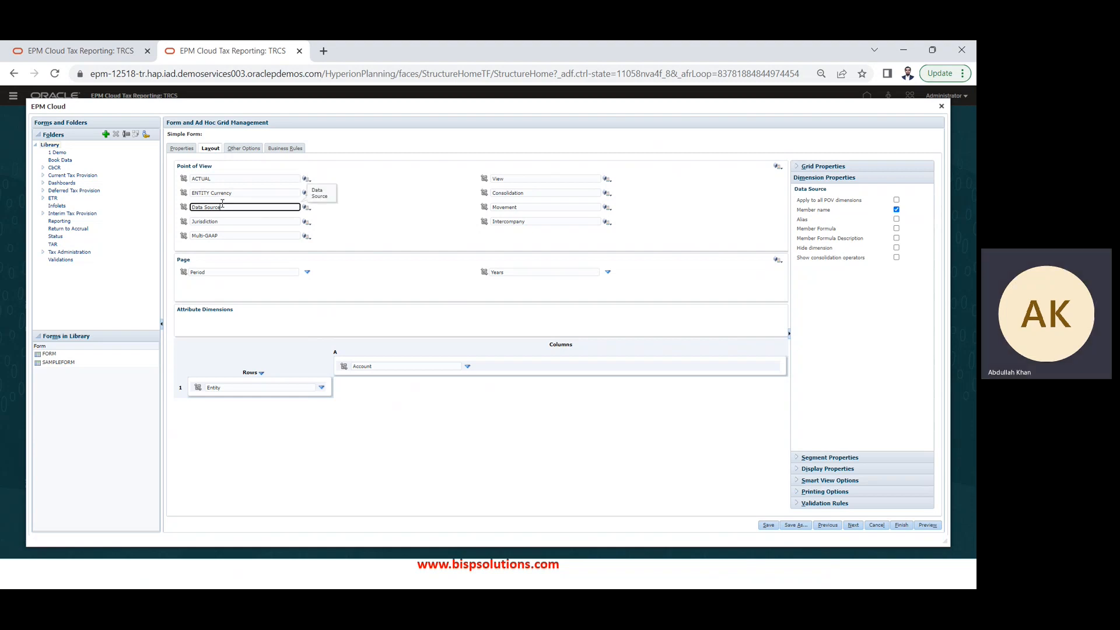
key(BackSpace)
text(INPUT)
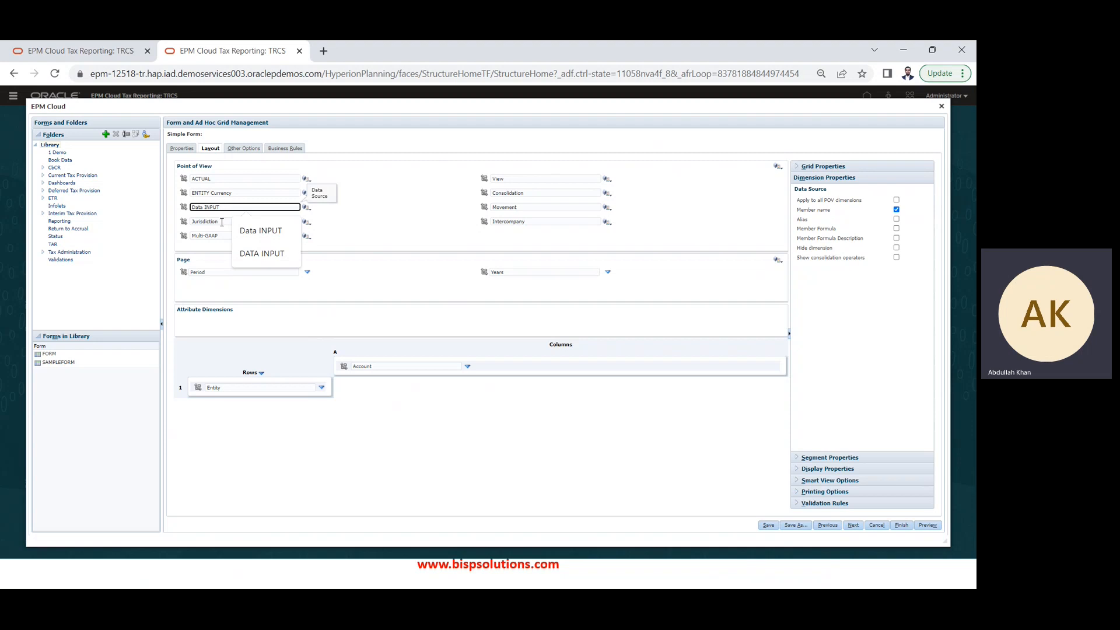
click(222, 221)
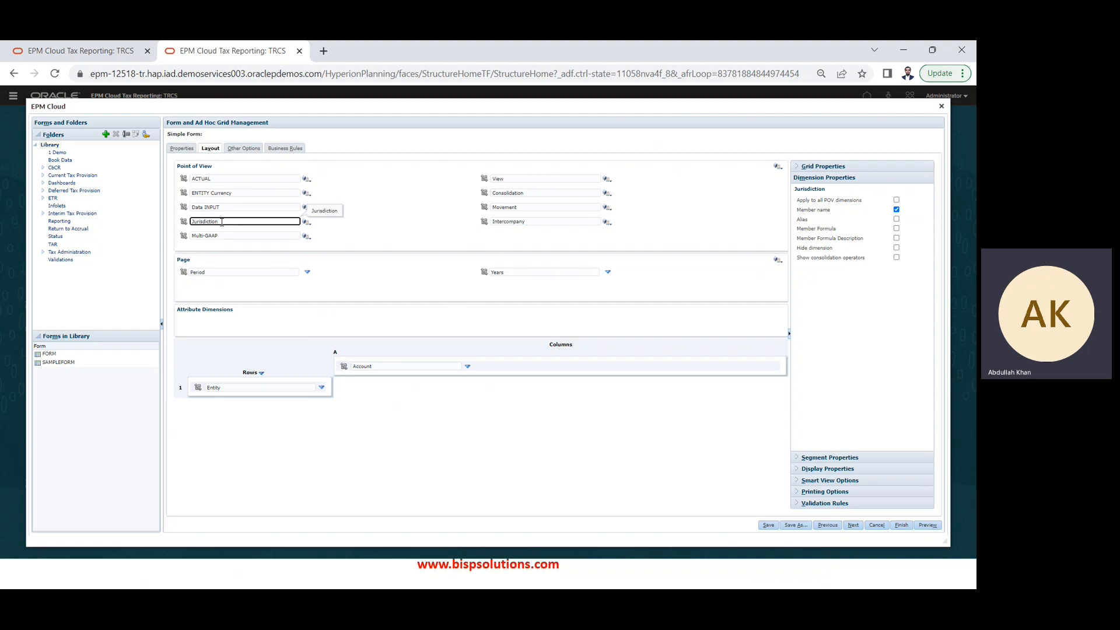
key(BackSpace)
text(US)
- In the point of view, set Multi-GAAP to LOCAL GAAP and View to PERIODIC
click(230, 237)
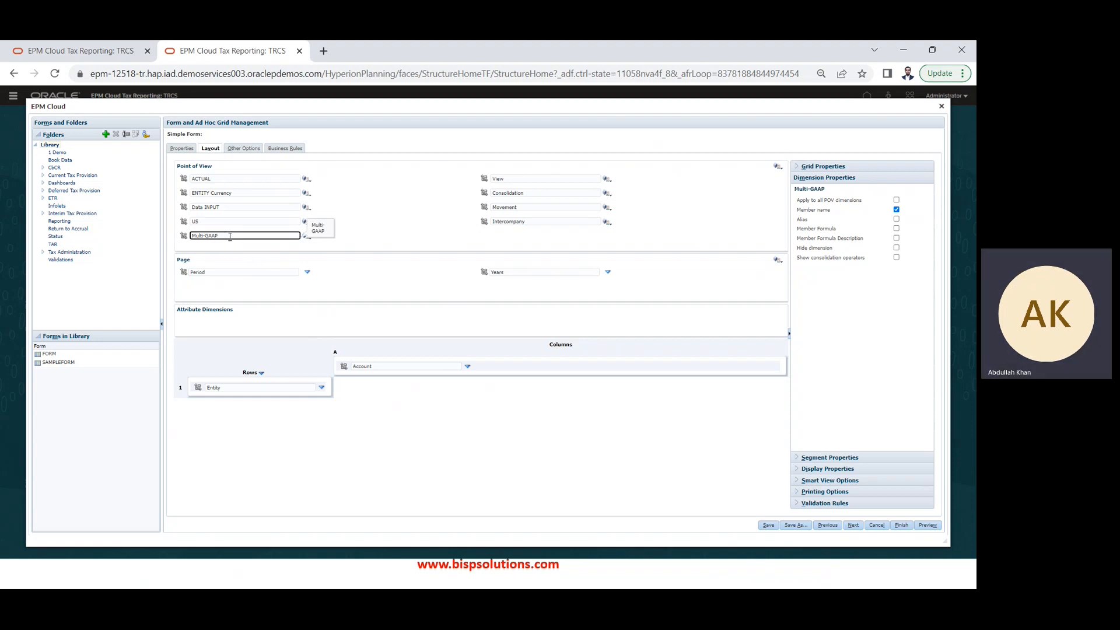
key(shift+Home)
text(LOCAL)
click(517, 180)
text(PERIODIC)
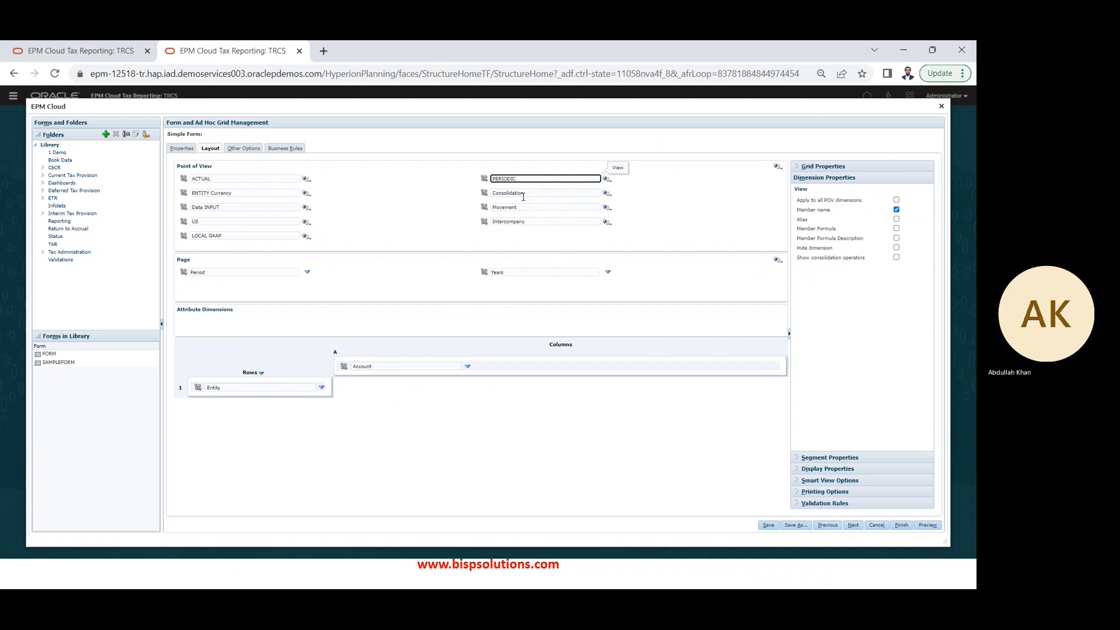
- In the point of view, set Consolidation to ENTITY INPUT and Movement to TRIAL BALANCE CLOSE
click(529, 194)
text(ENTI)
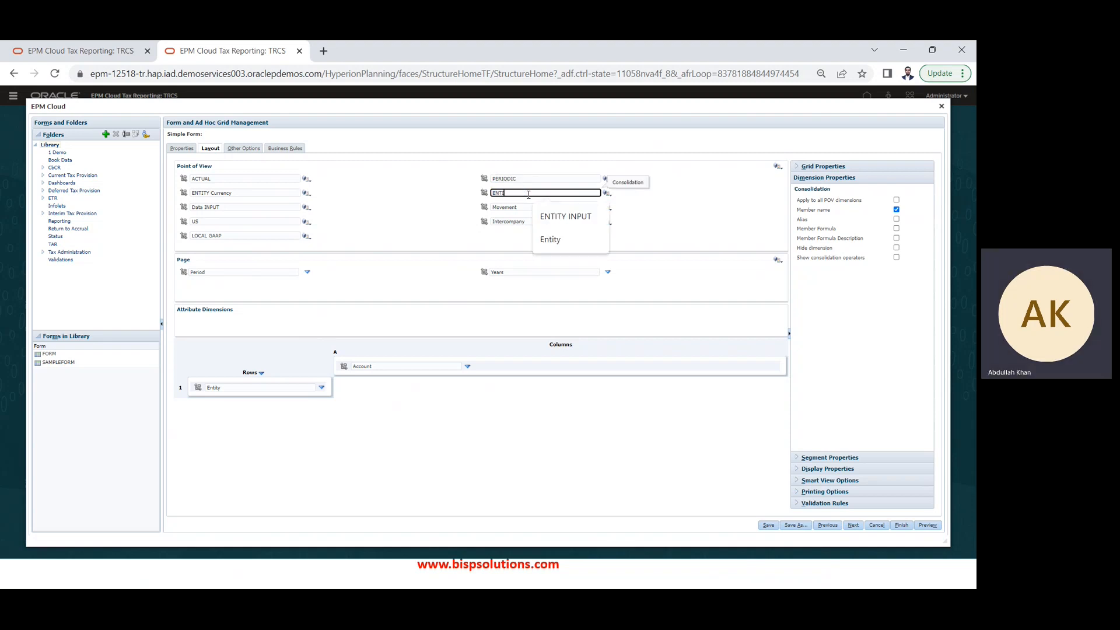
text(TY INPUT)
click(525, 208)
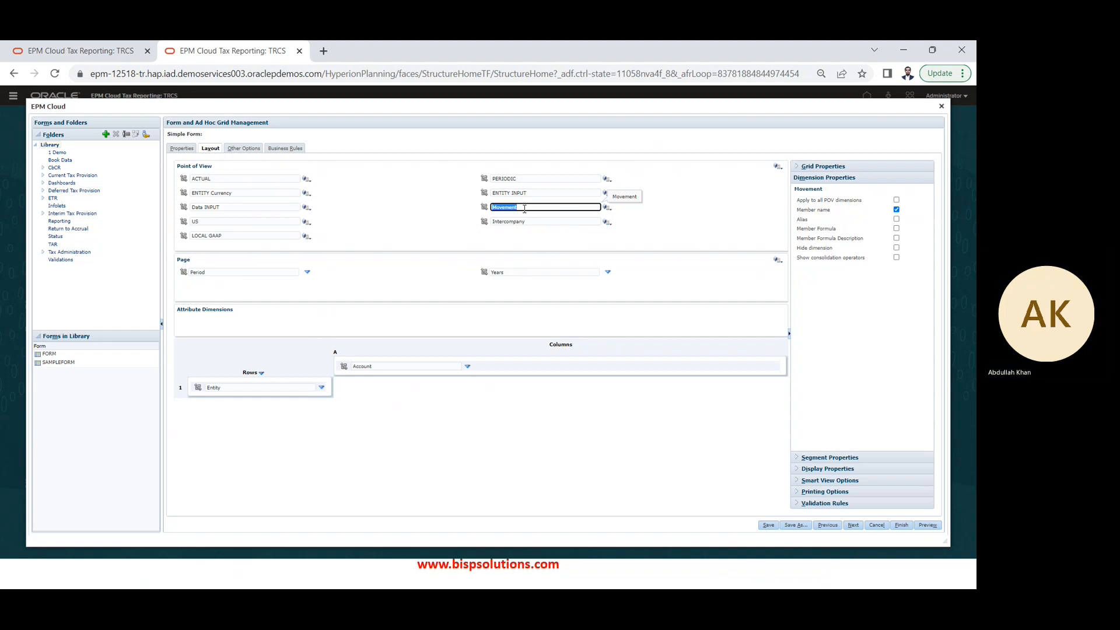
text(TRIAL BALANCE CLOSE)
- In the point of view, set the Intercompany member to NO Intercompany
click(536, 221)
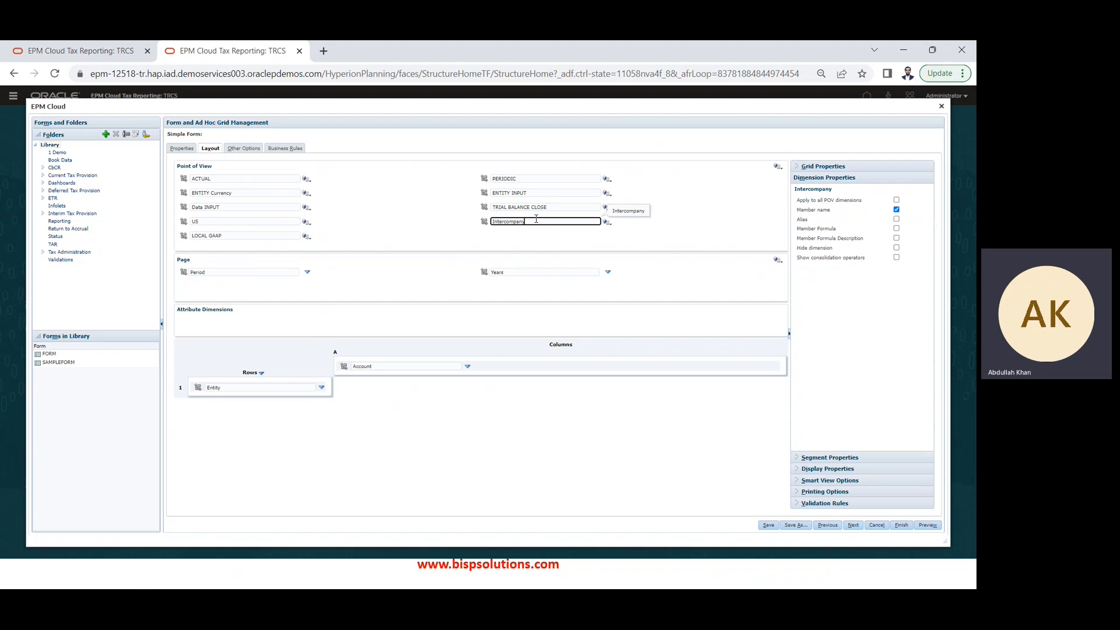
key(Home)
text(NO)
- Set the Period page members to YearTotal with the Descendants (inc) function
click(281, 273)
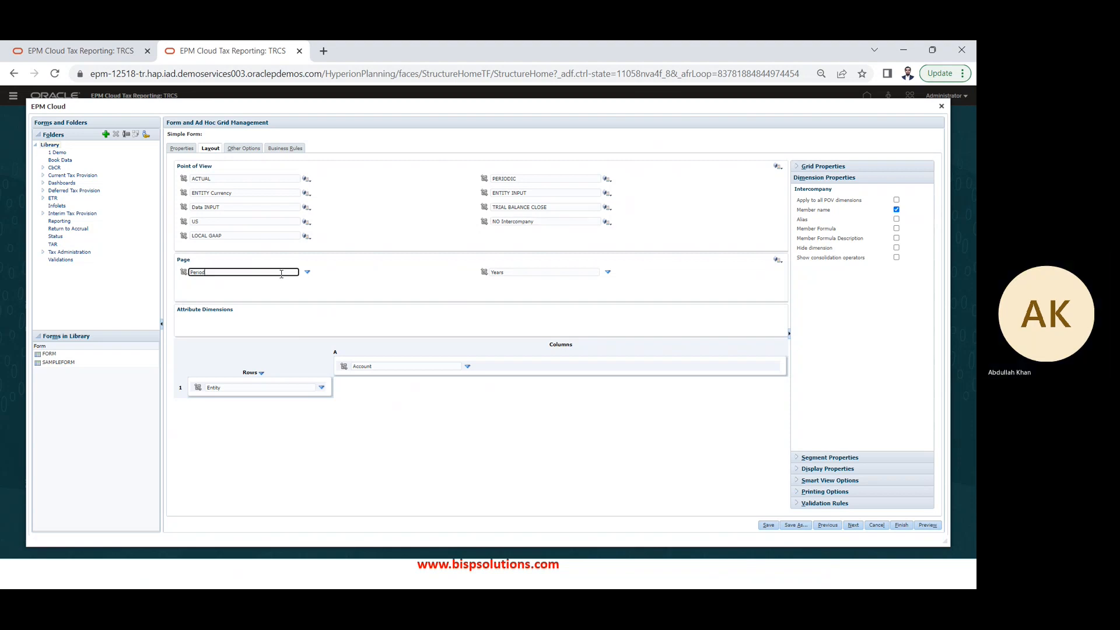
click(307, 273)
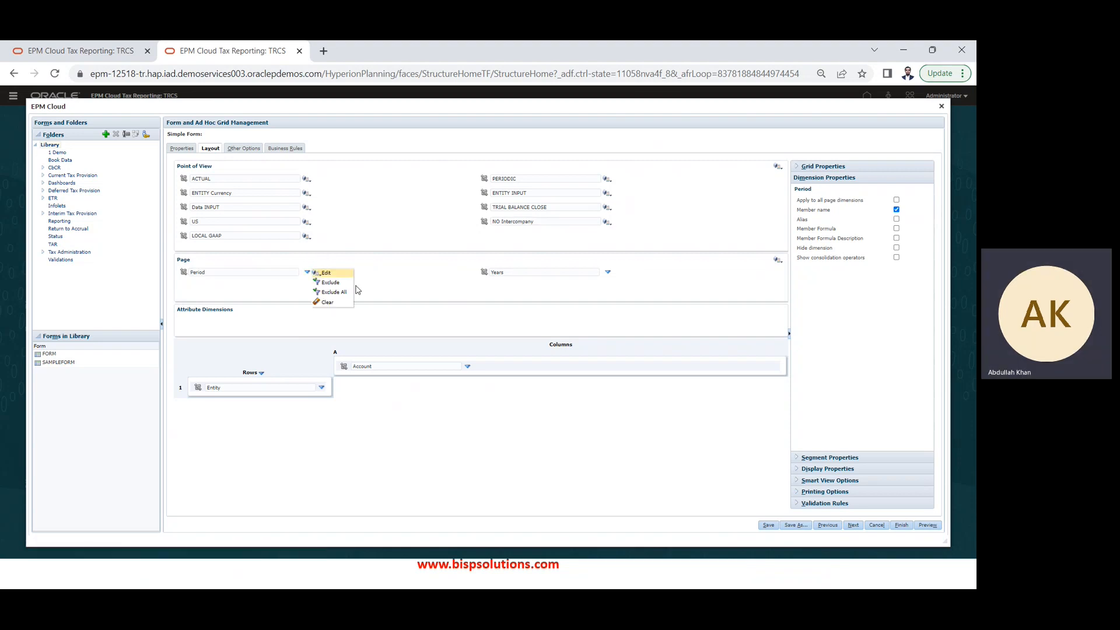
click(341, 274)
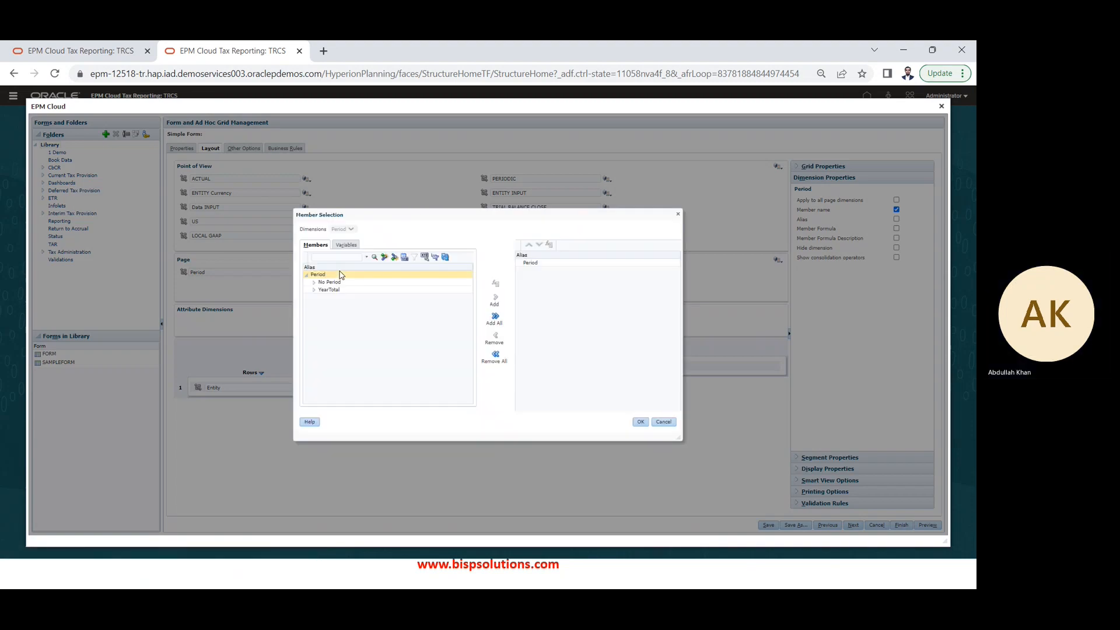
click(315, 290)
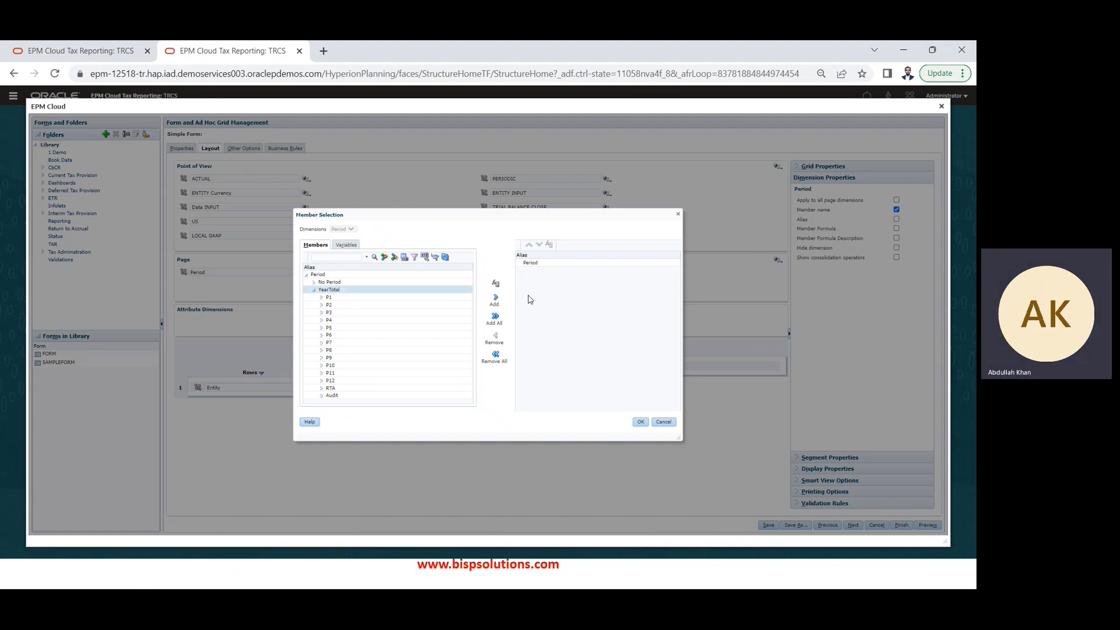
click(499, 304)
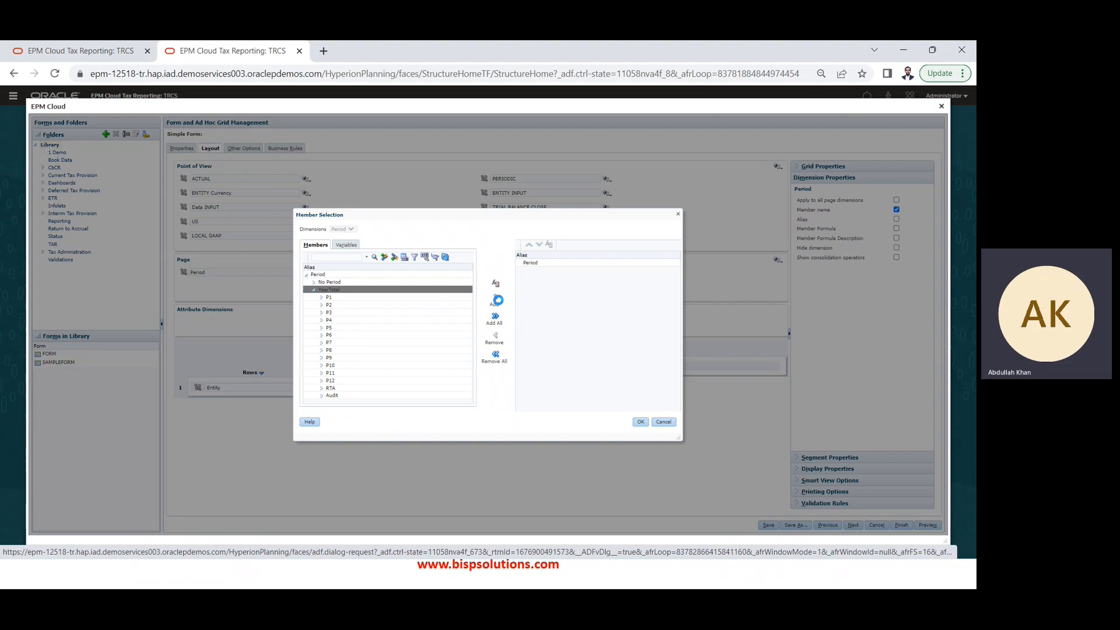
click(563, 275)
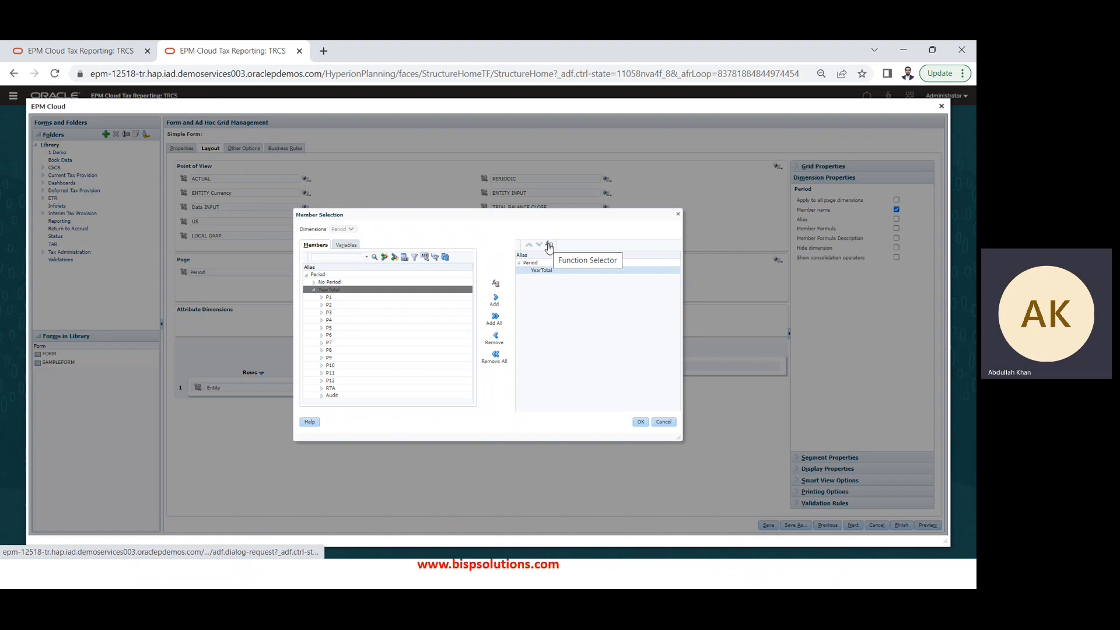
click(549, 247)
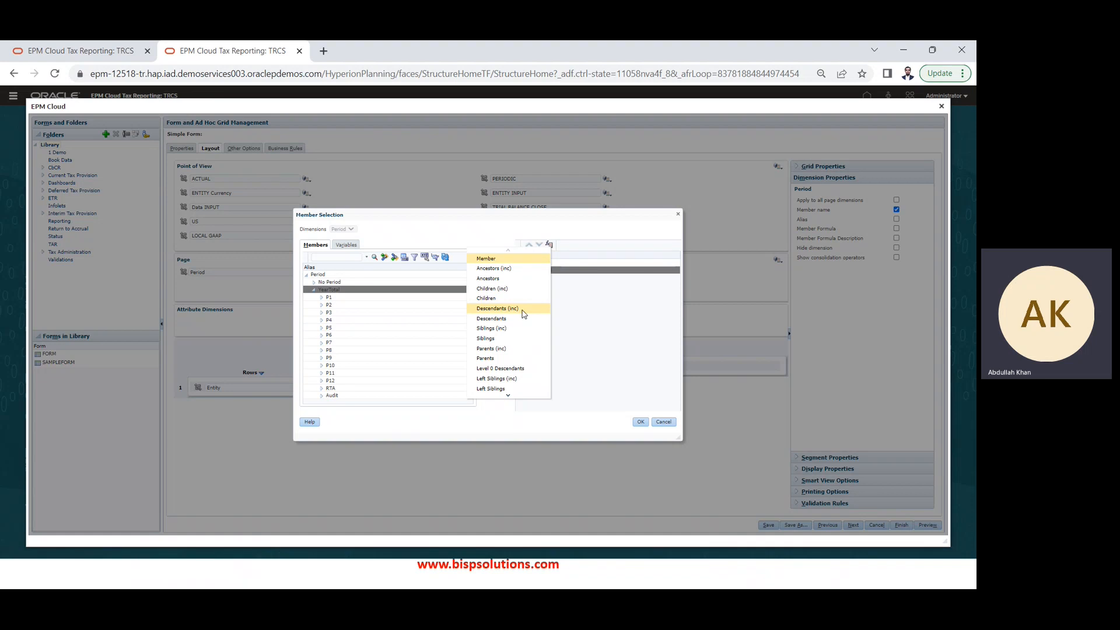
click(523, 313)
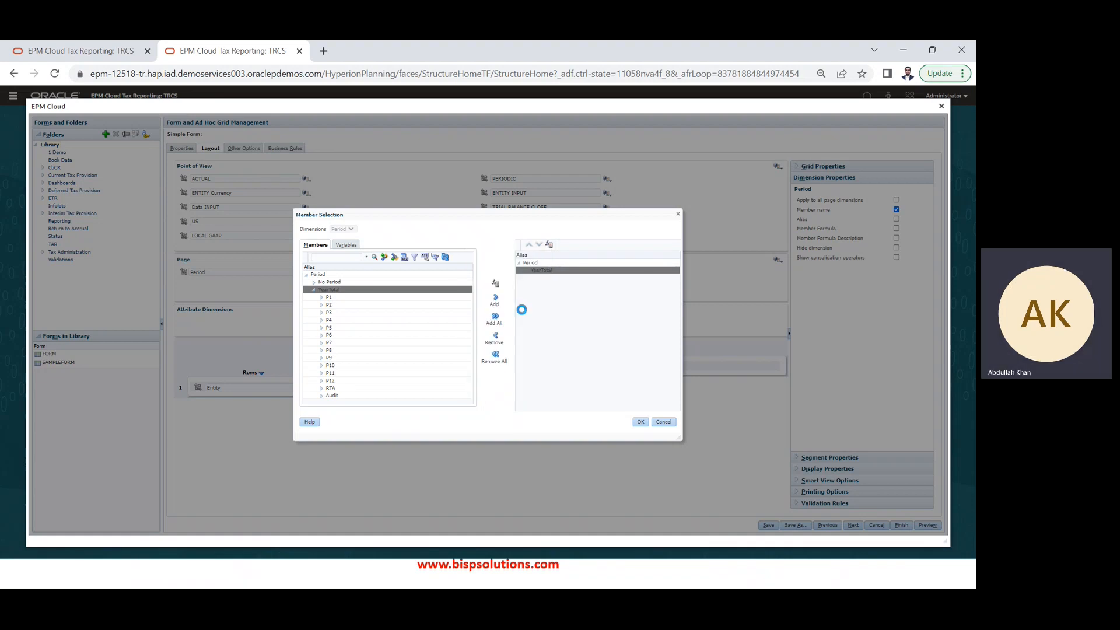
click(640, 423)
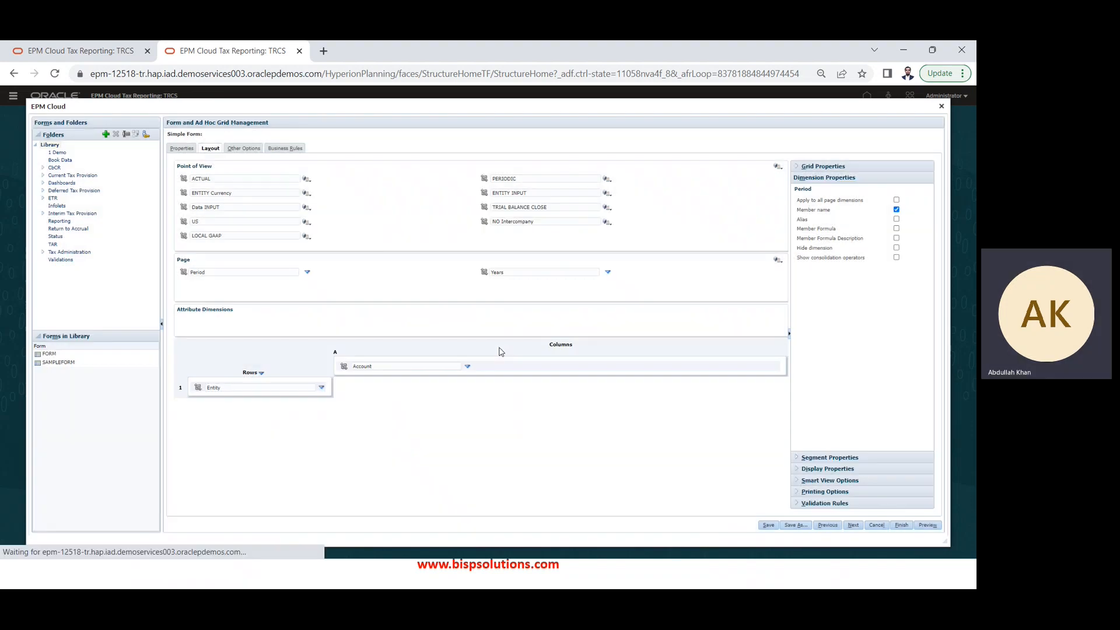
- Select all the years from FY15 to FY24 as the members of the Years page dimension
click(608, 272)
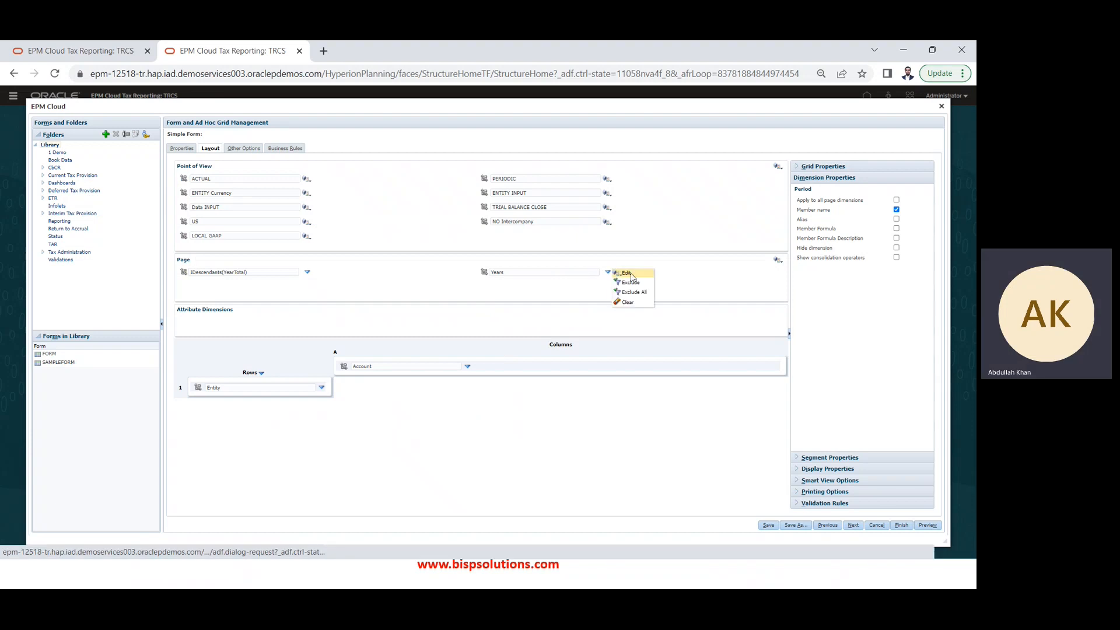
click(638, 274)
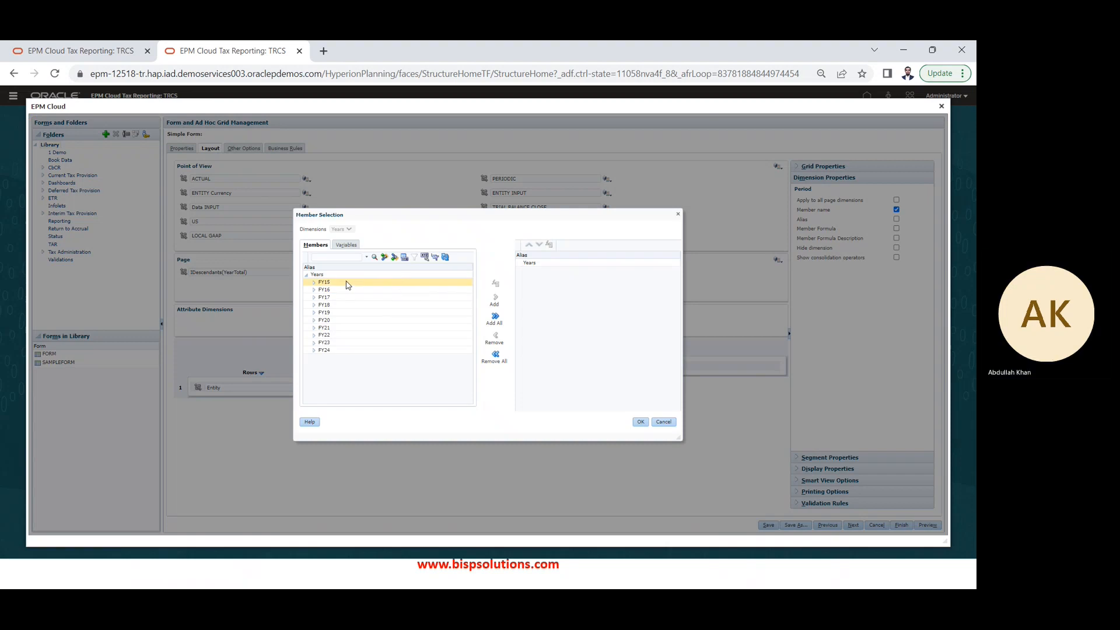
click(352, 283)
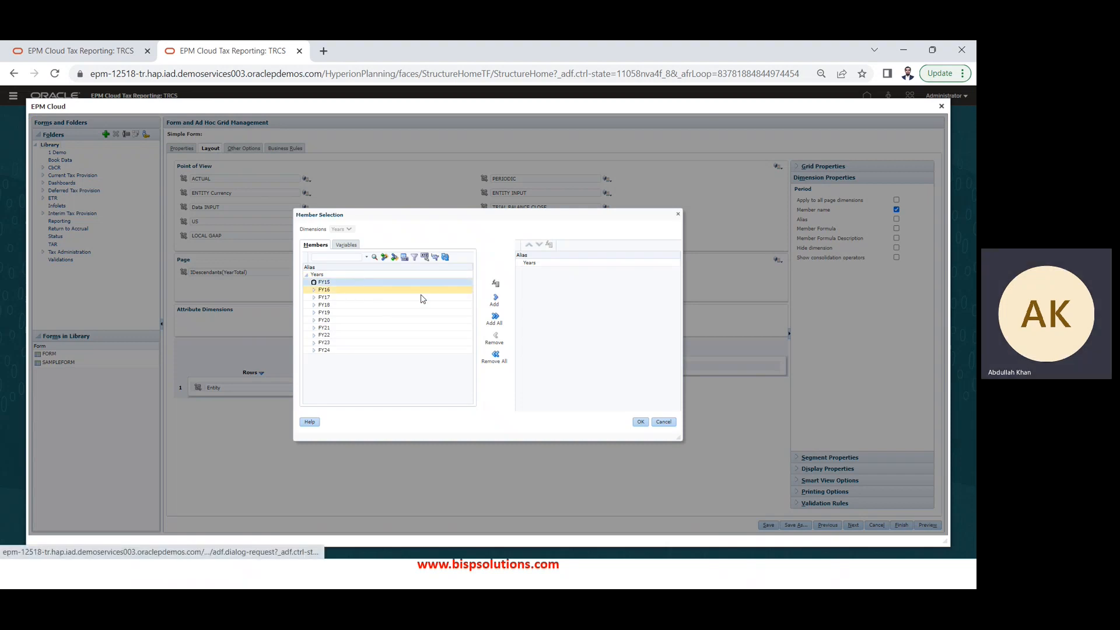
click(496, 317)
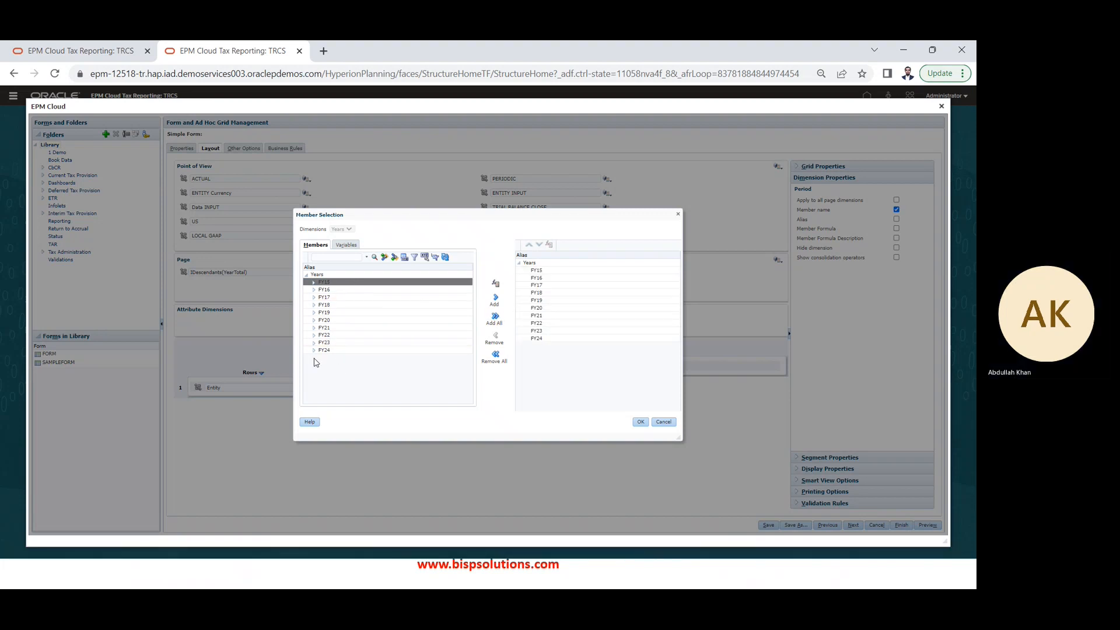
click(641, 422)
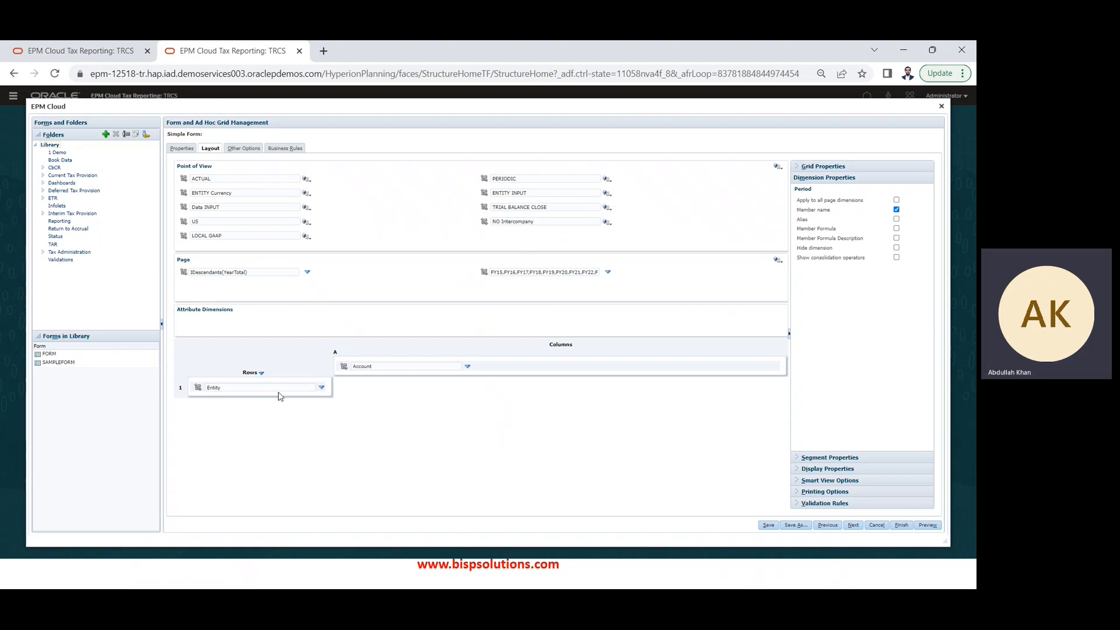
- Set the Entity row members to North America, under Total Geography, with the Descendants (inc) function
click(321, 388)
click(330, 389)
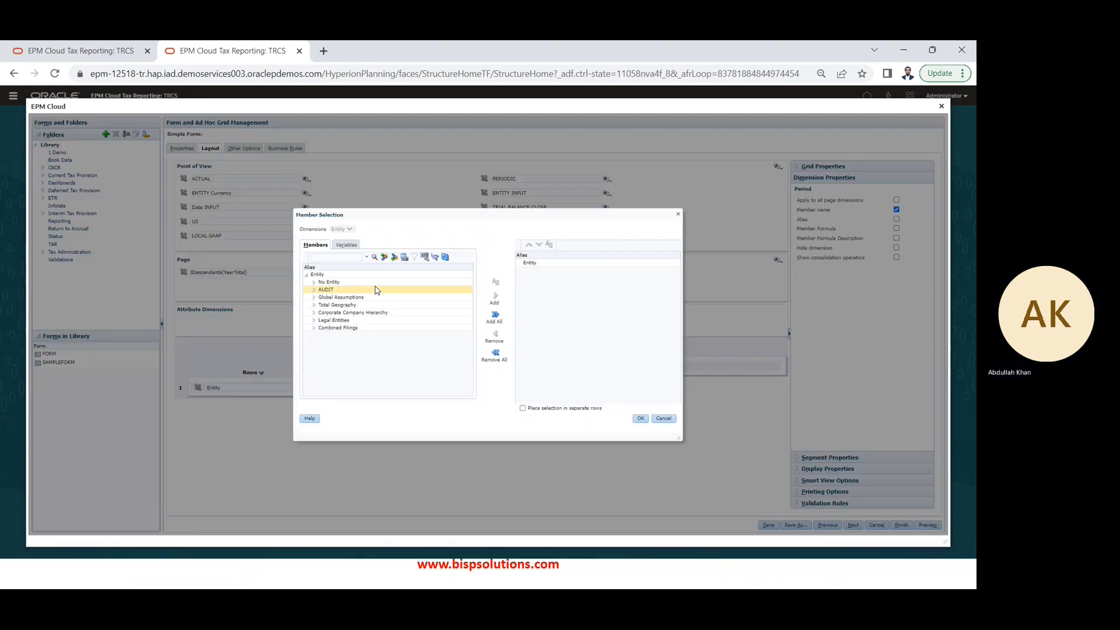
click(314, 305)
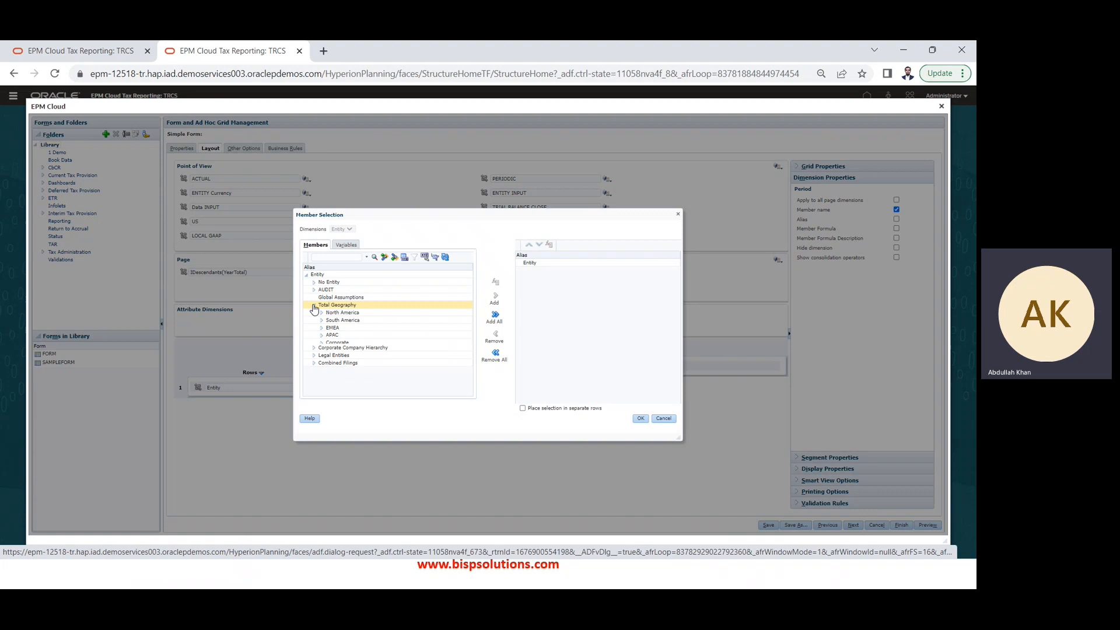
click(321, 314)
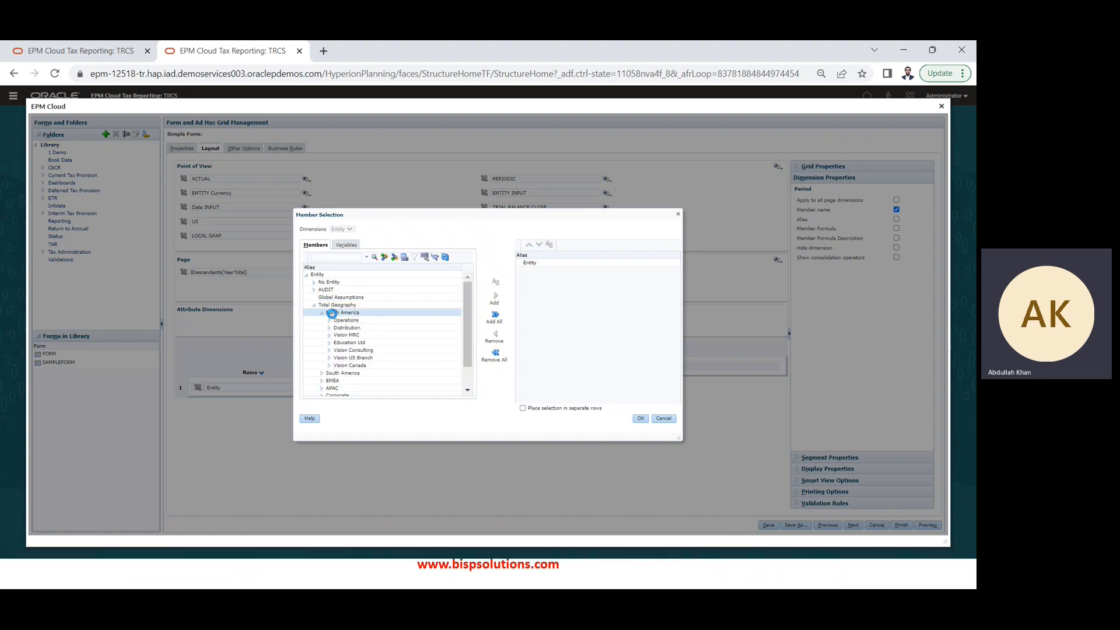
click(495, 296)
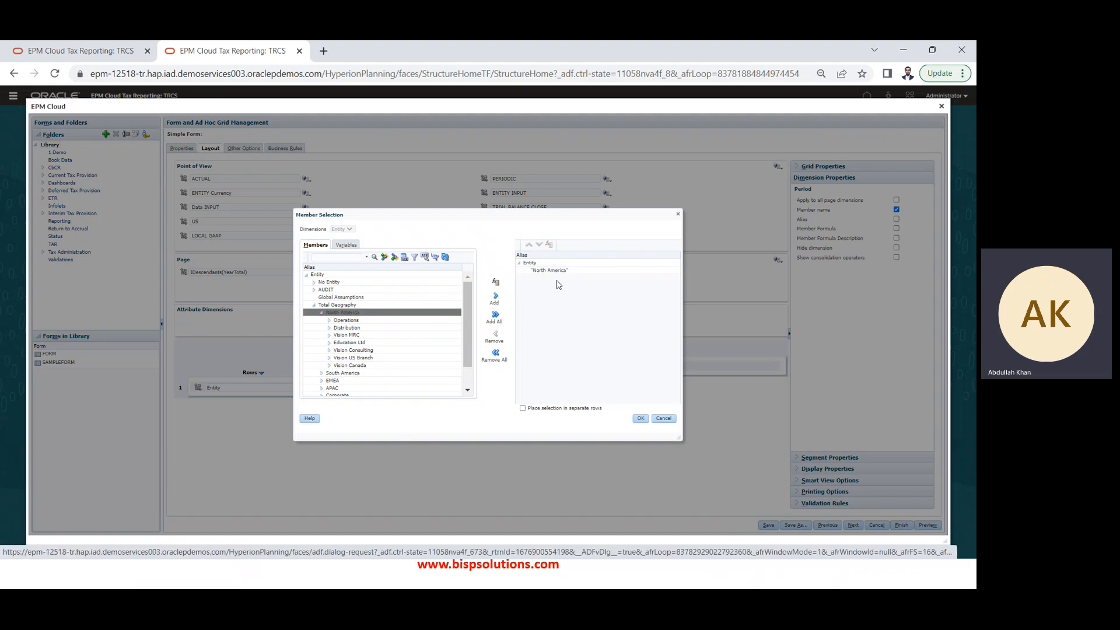
click(550, 246)
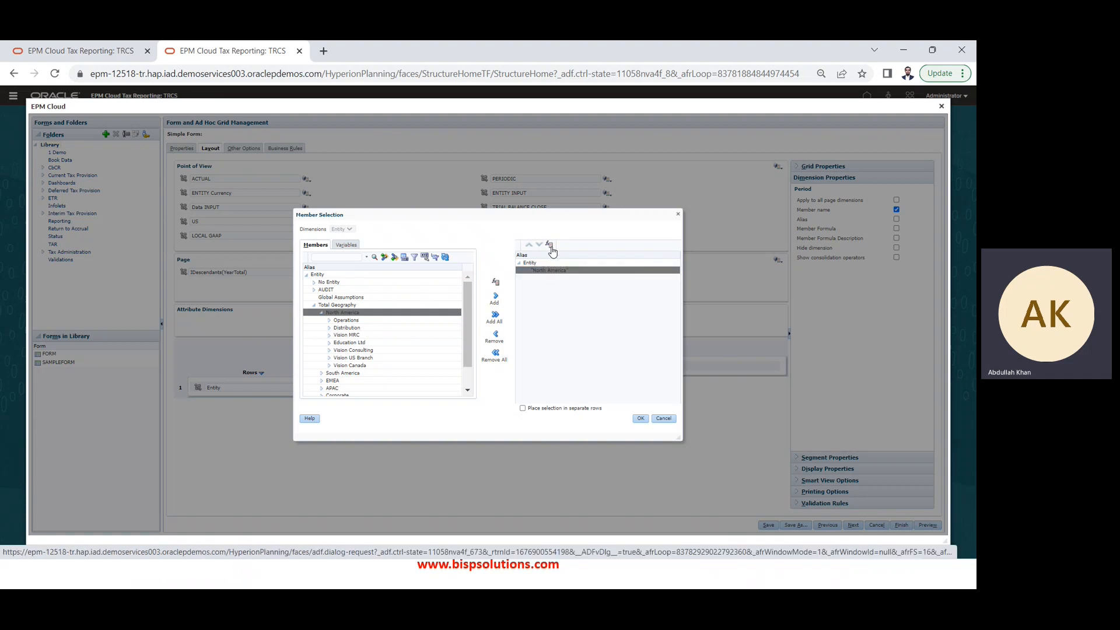
click(507, 308)
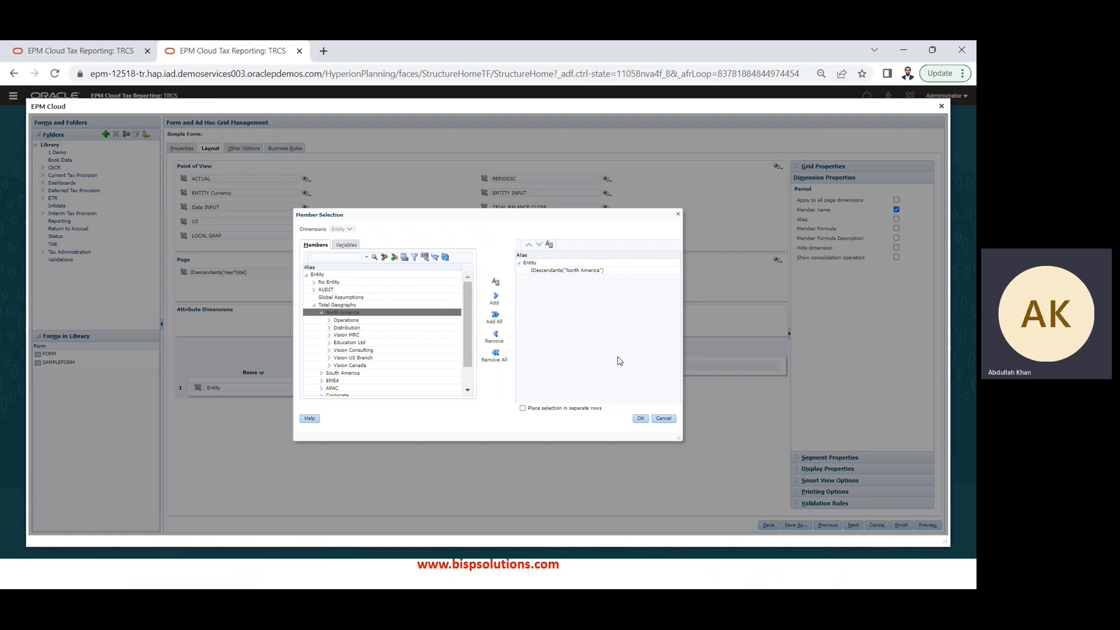
click(640, 419)
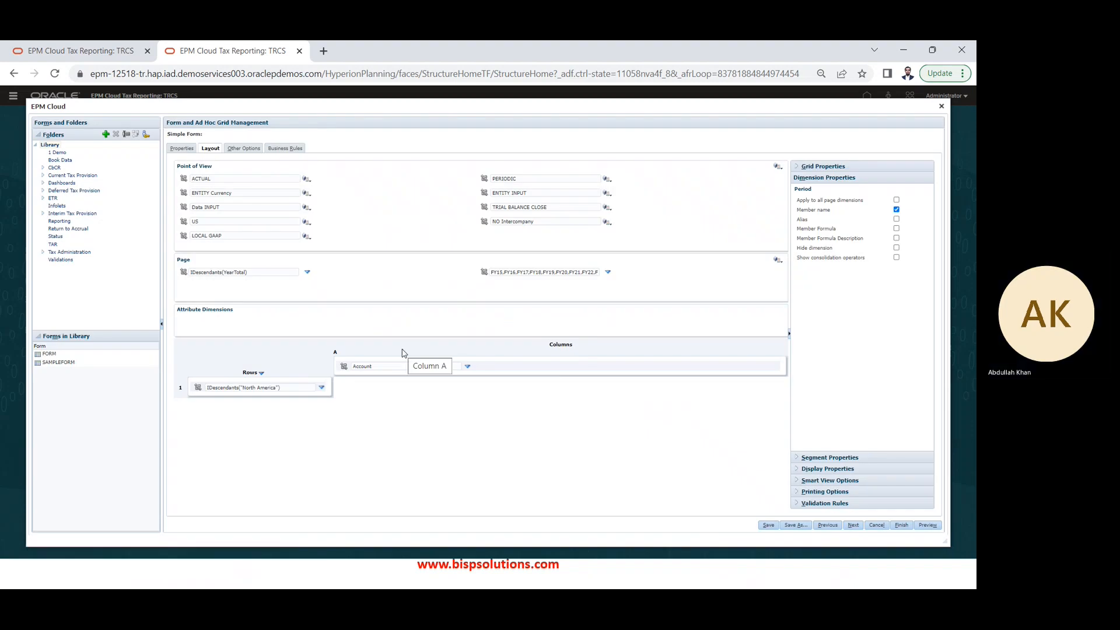
- Set the Account column members to Income Statement, under Account, with the Children (inc) function
click(467, 366)
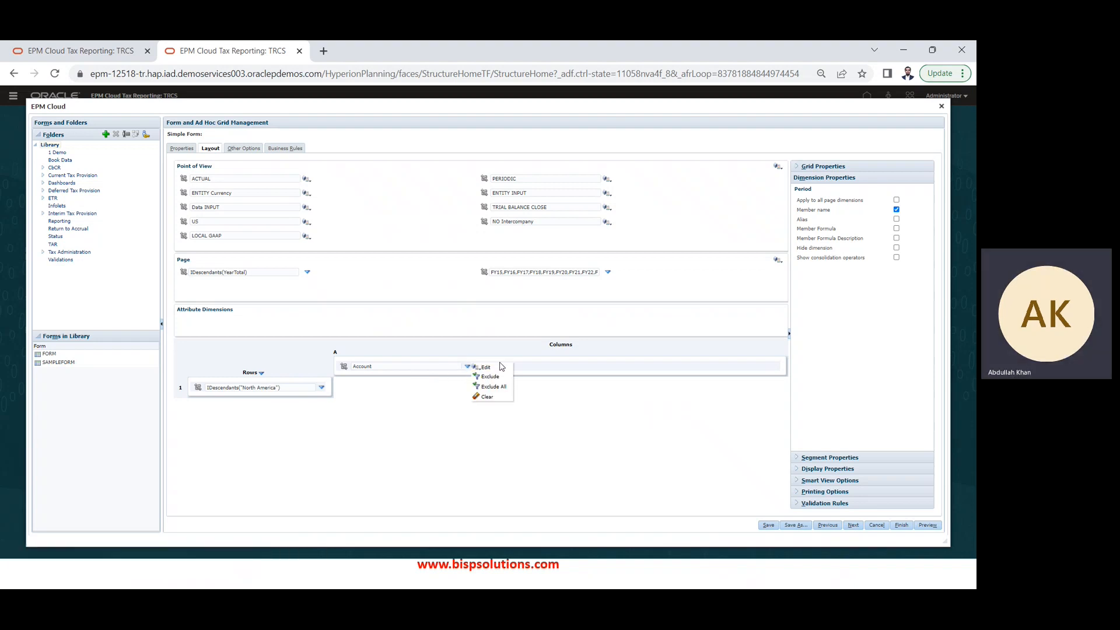
click(498, 363)
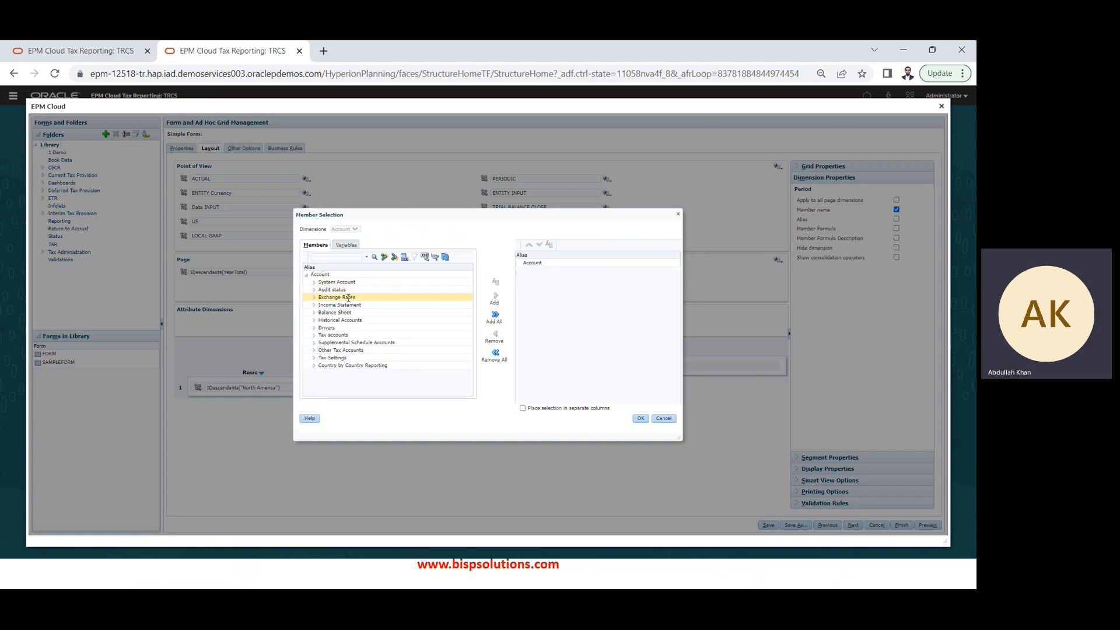
click(318, 306)
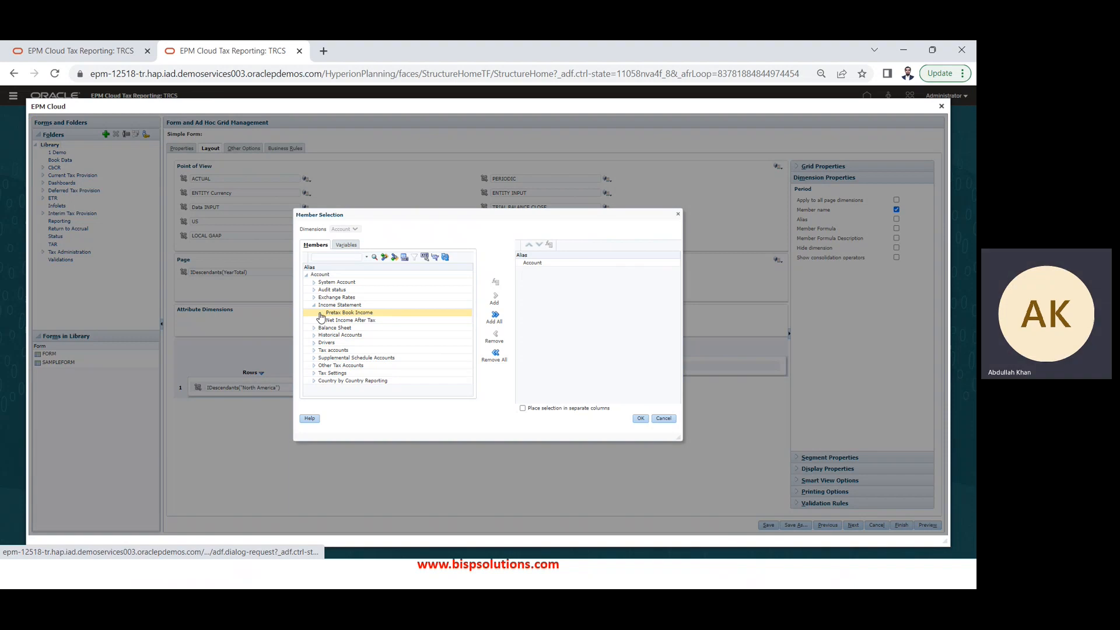
click(321, 321)
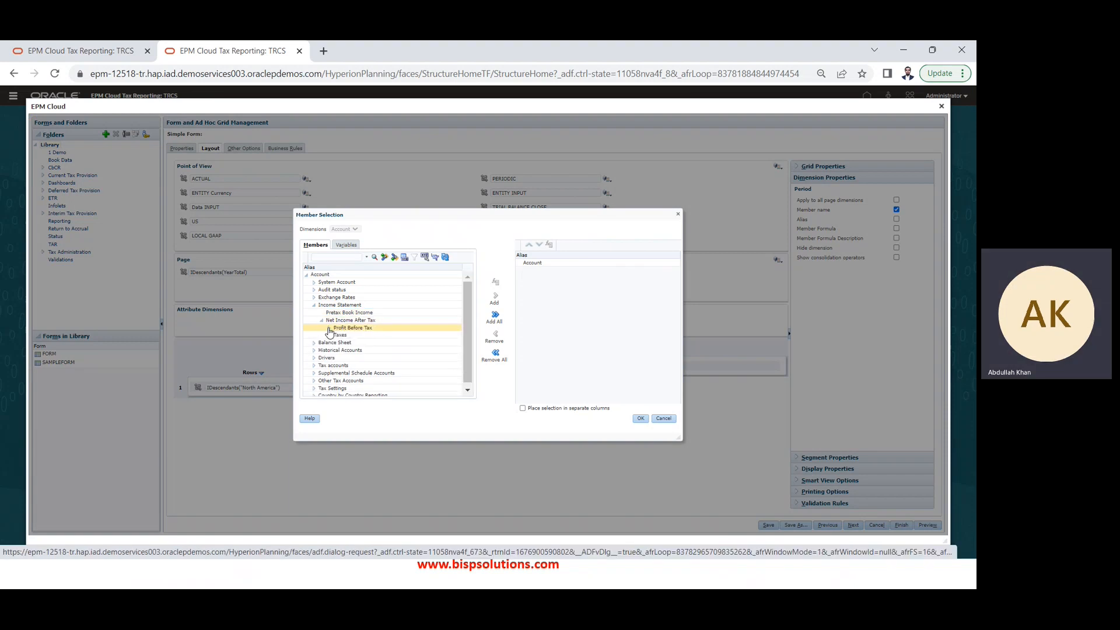
click(330, 330)
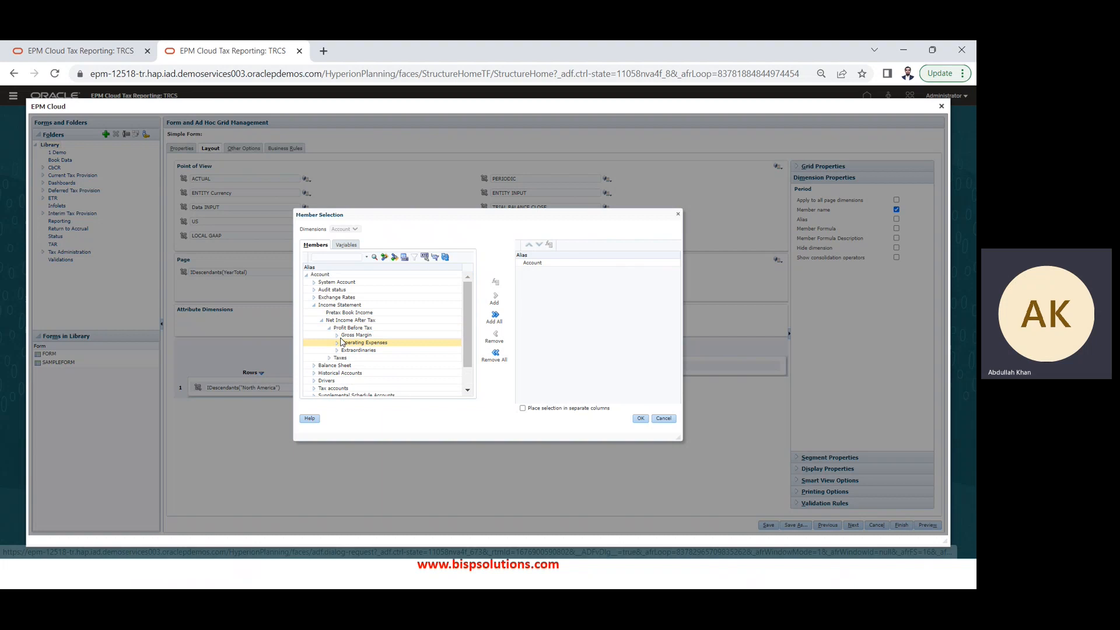
click(325, 305)
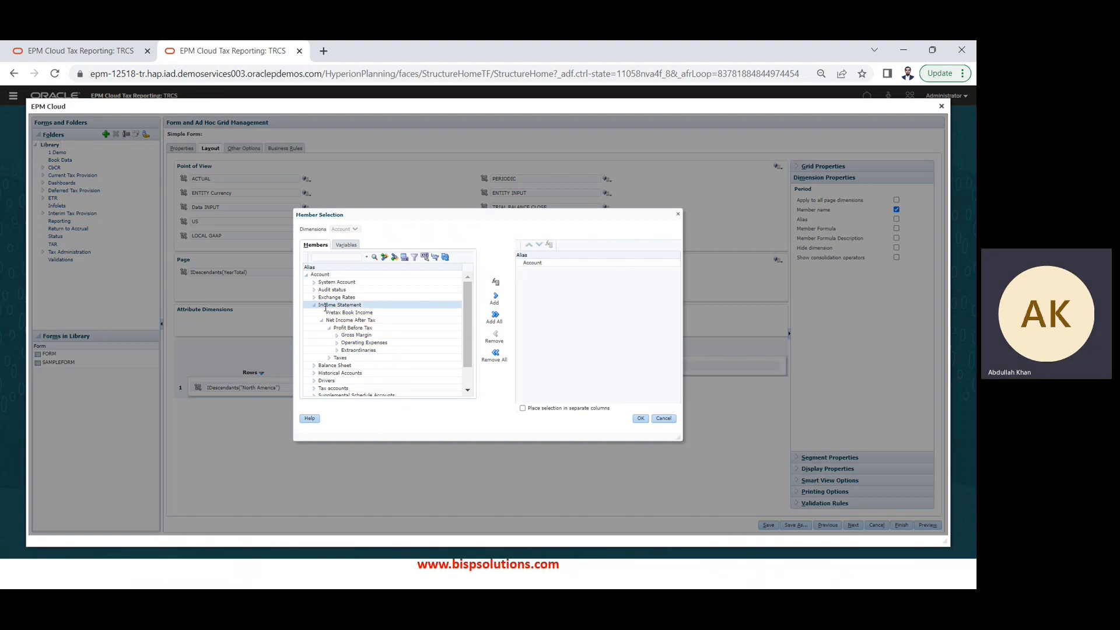
click(495, 301)
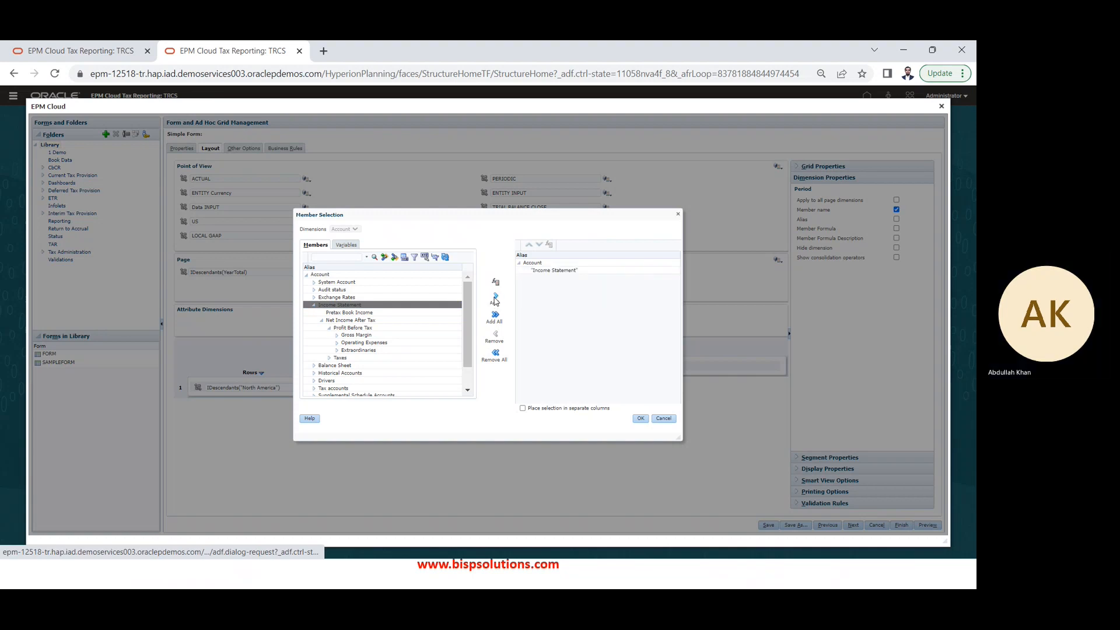
click(551, 272)
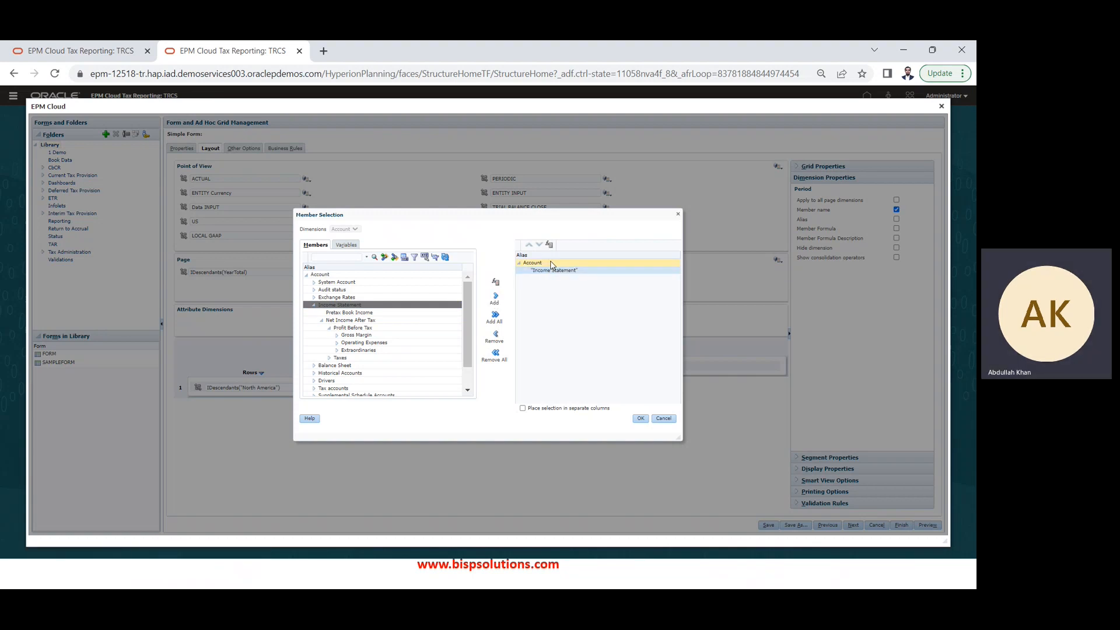
click(551, 249)
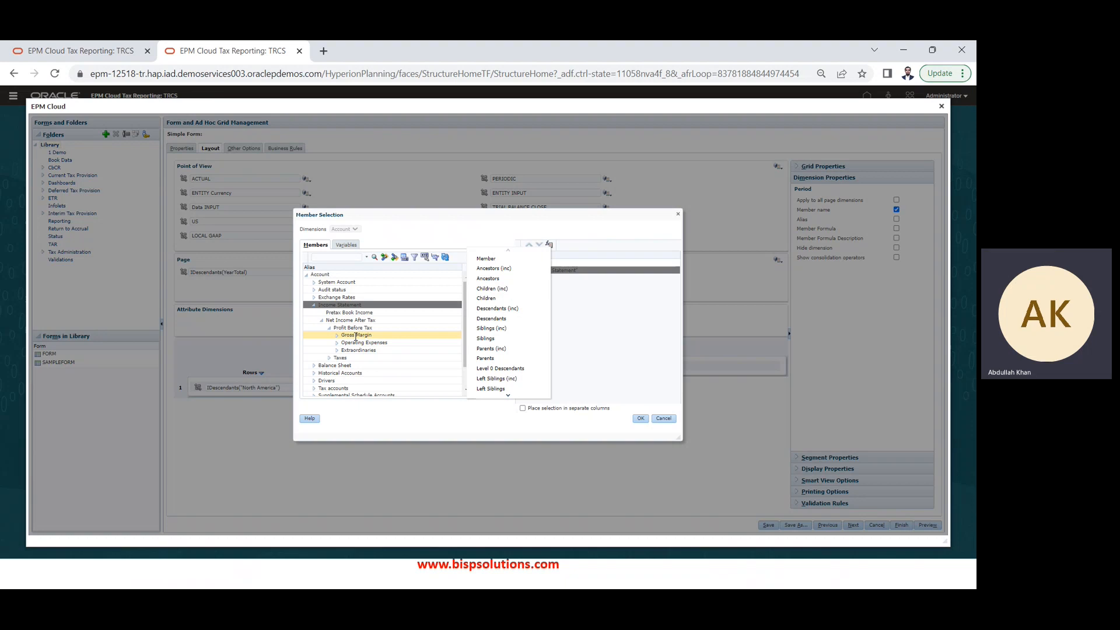
click(481, 289)
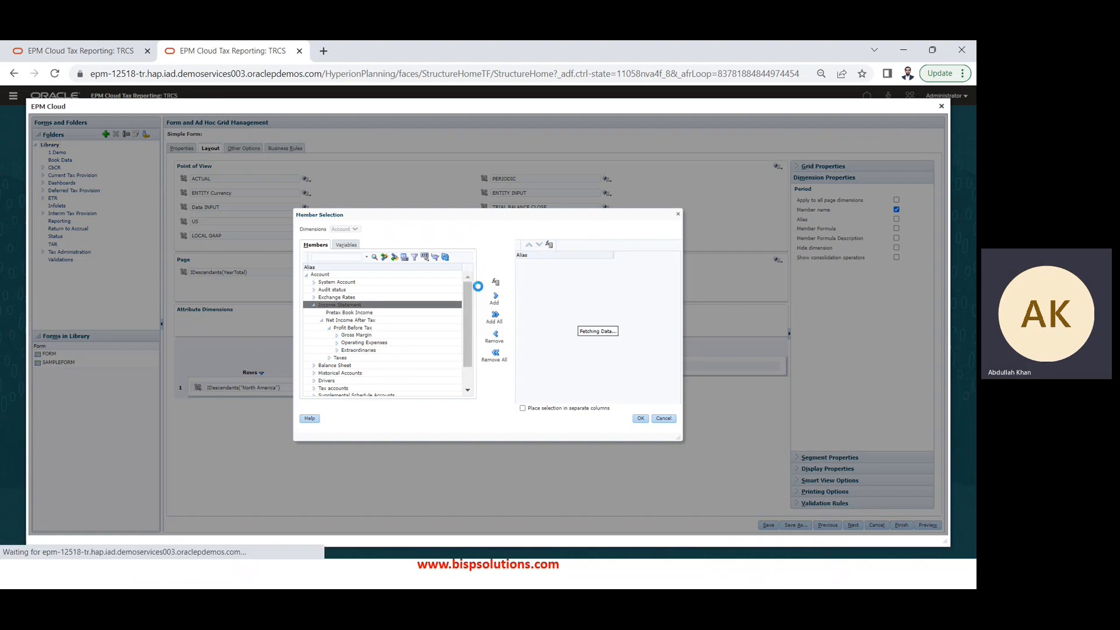
click(644, 420)
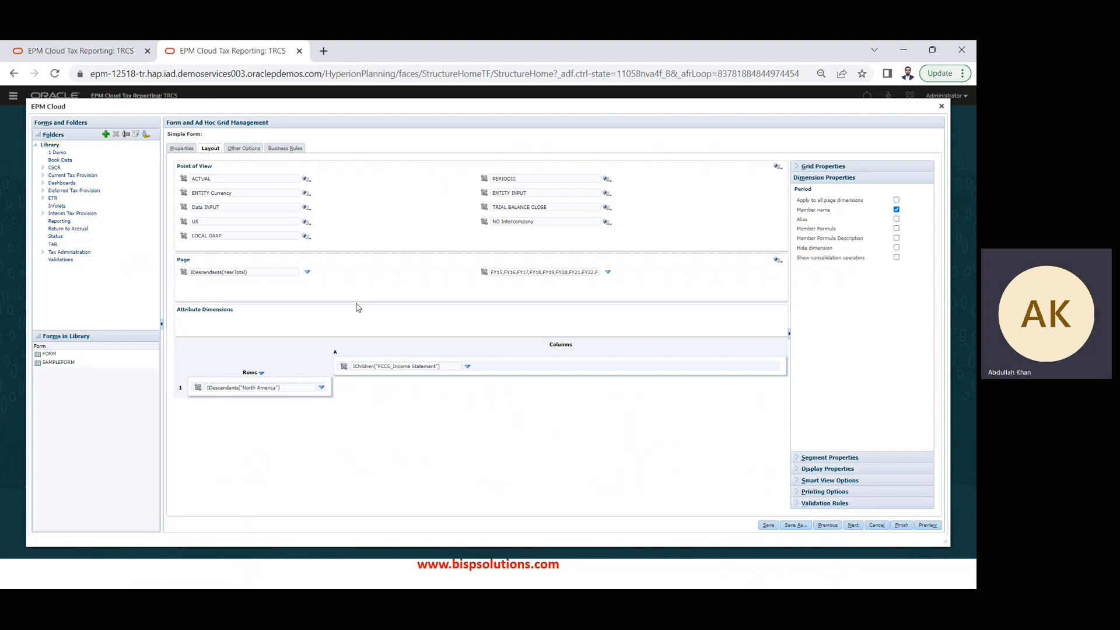
- Save the form and open its preview
click(768, 525)
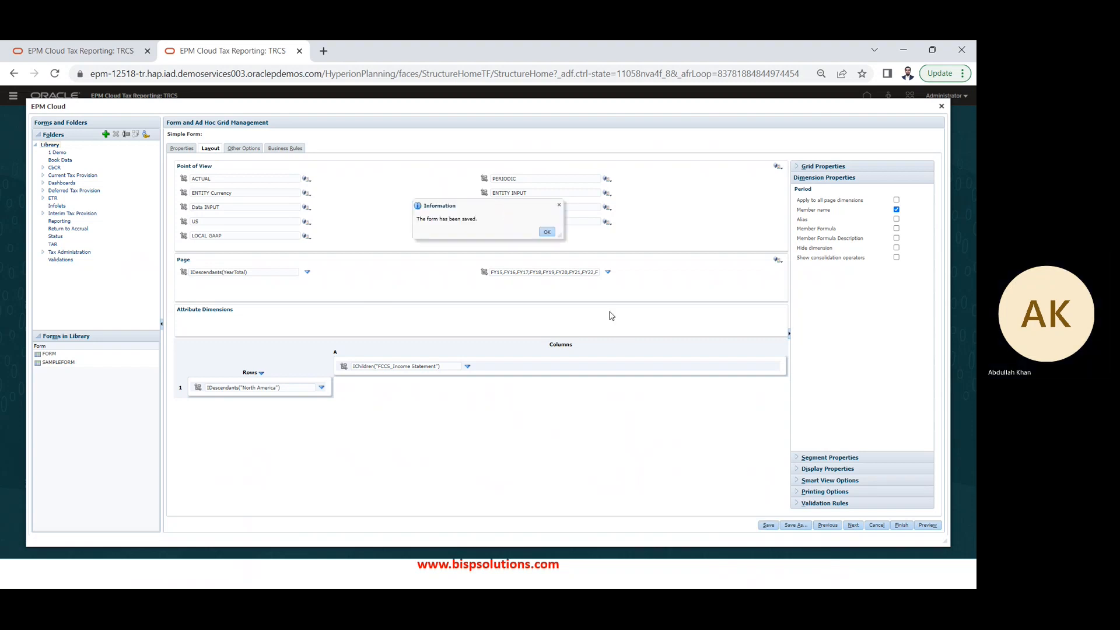
click(547, 232)
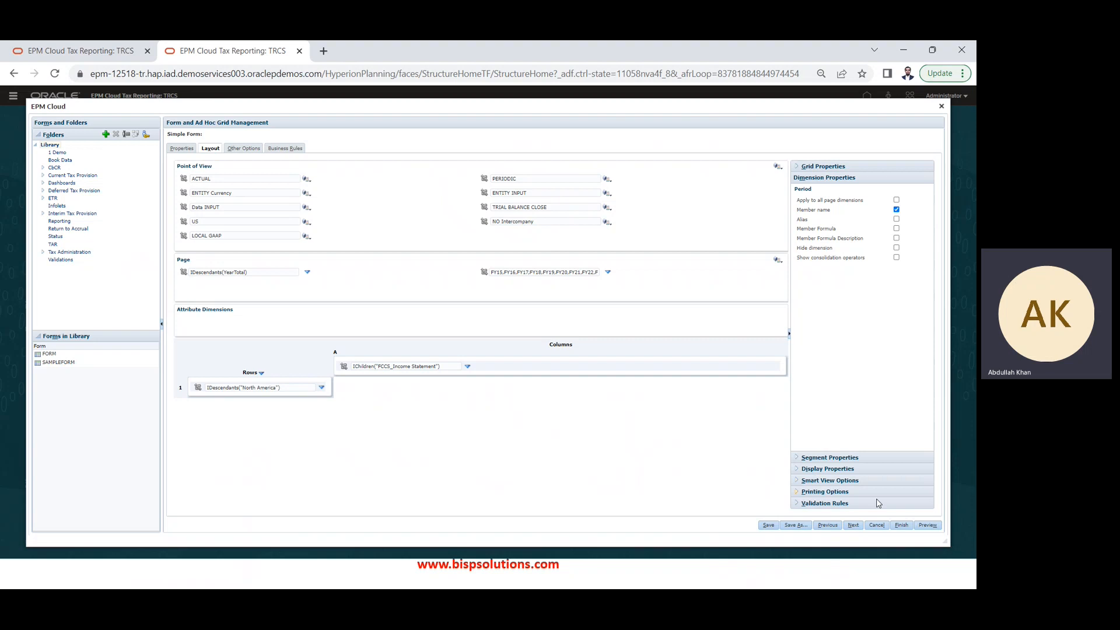
click(926, 524)
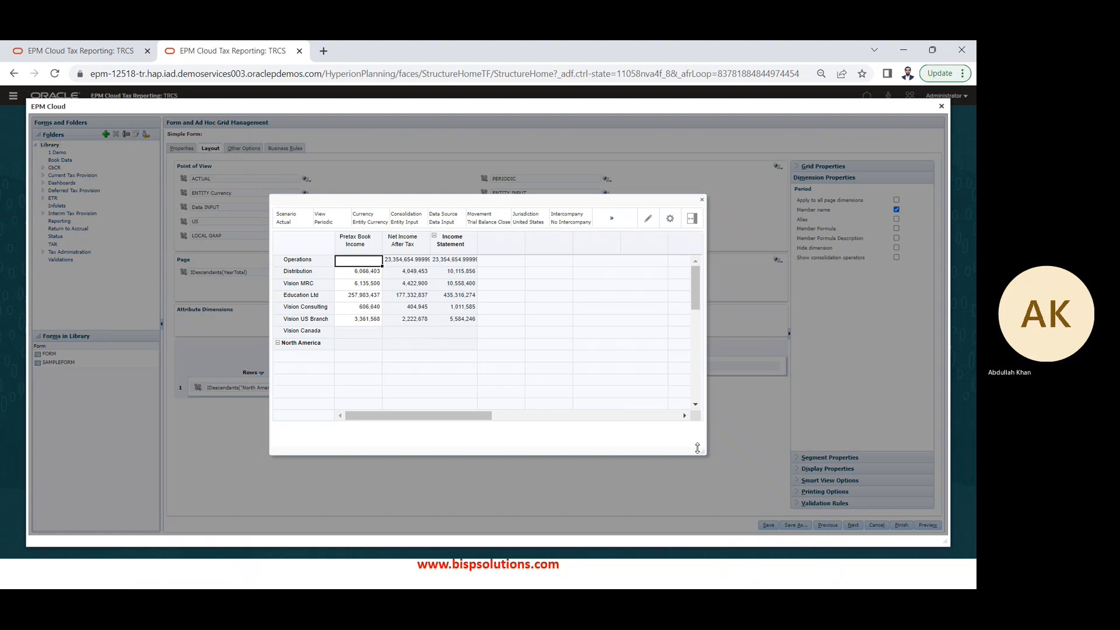
- Examine the Pretax Book Income, Net Income After Tax and Income Statement values of each North America entity in the preview
key(Down)
key(Down)
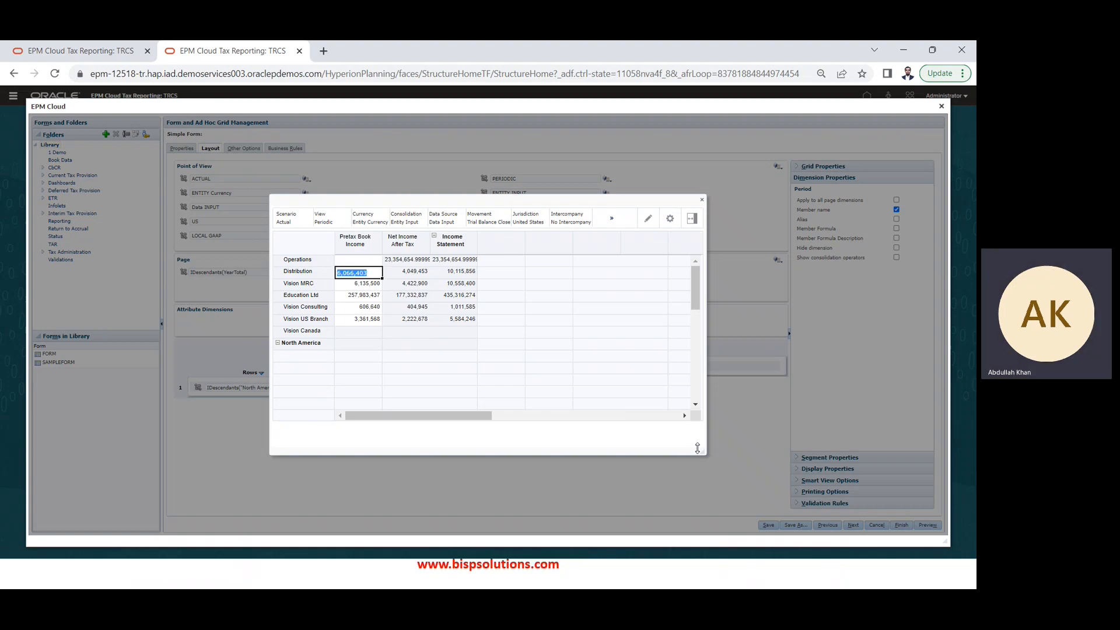
key(Down)
key(Down)
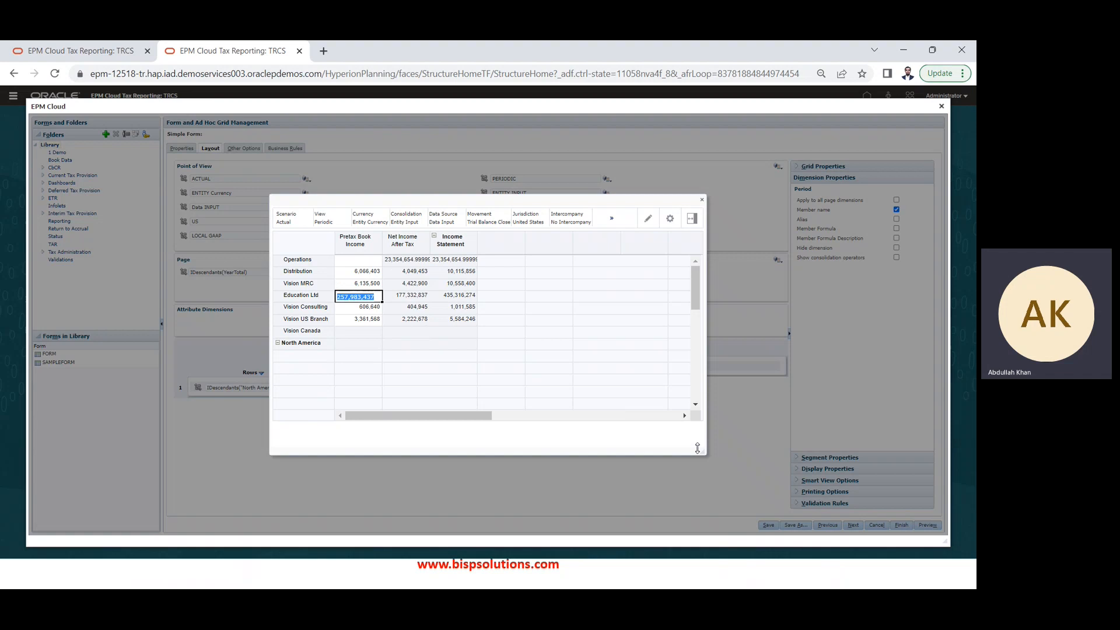
key(Up)
key(Up)
key(Up)
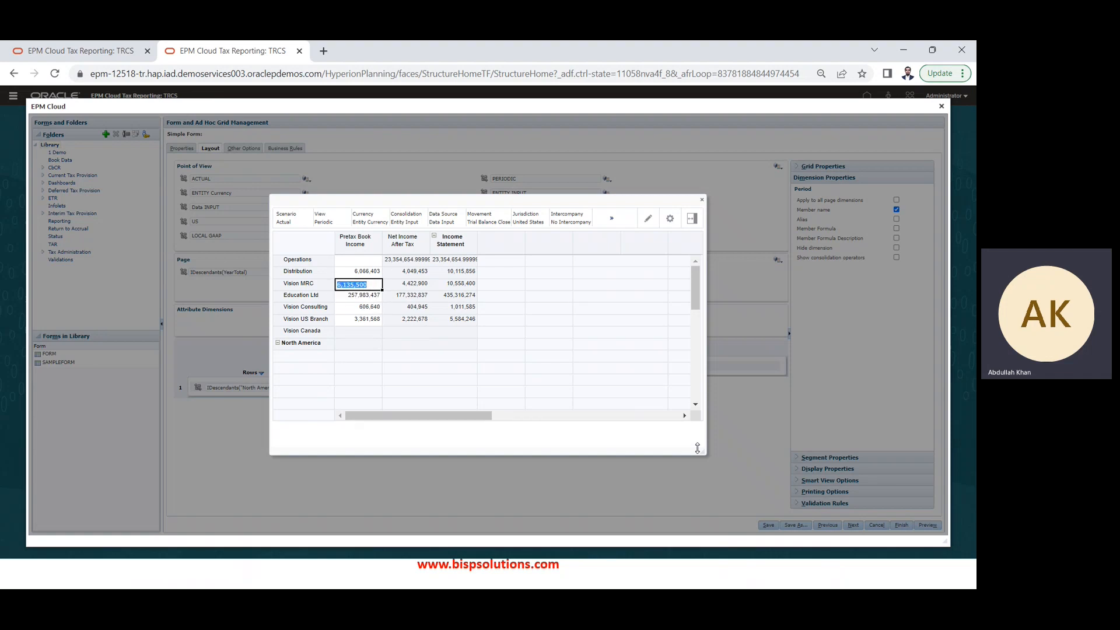
key(Up)
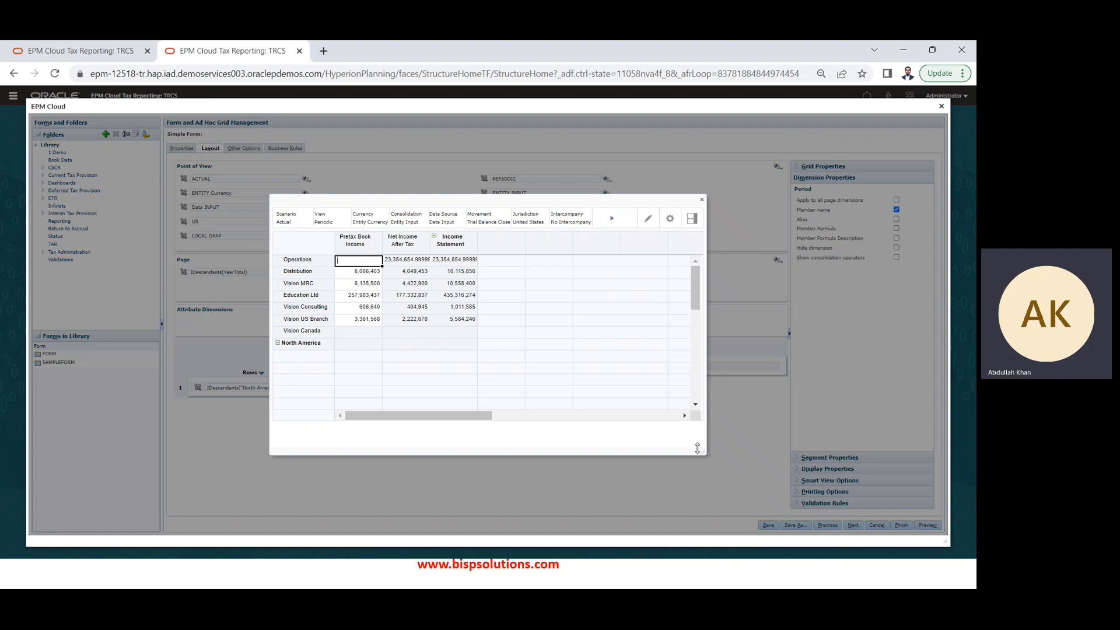
key(Down)
key(Down)
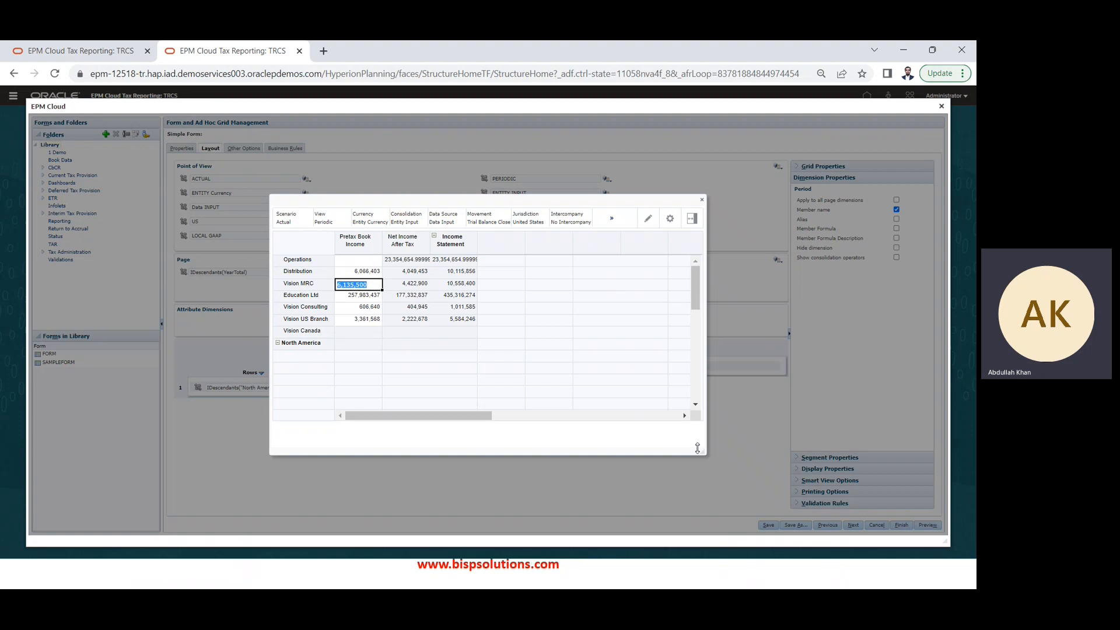
key(Right)
key(Up)
key(Up)
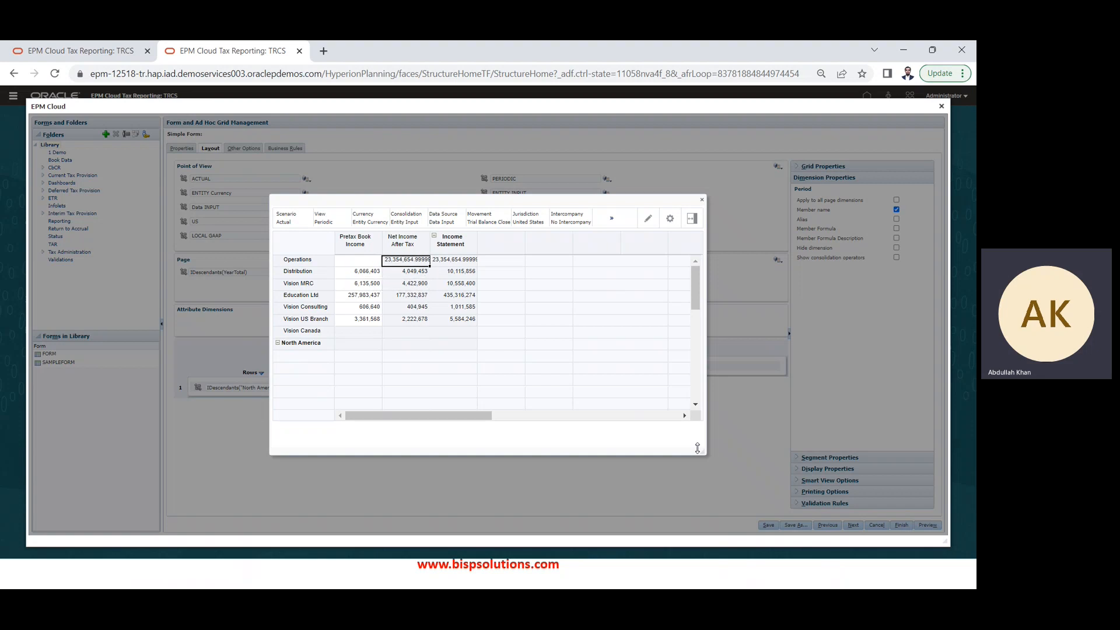
key(Down)
key(Down)
key(Right)
key(Up)
key(Up)
key(Down)
key(Down)
key(Down)
key(Down)
key(Down)
key(Left)
key(Up)
key(Left)
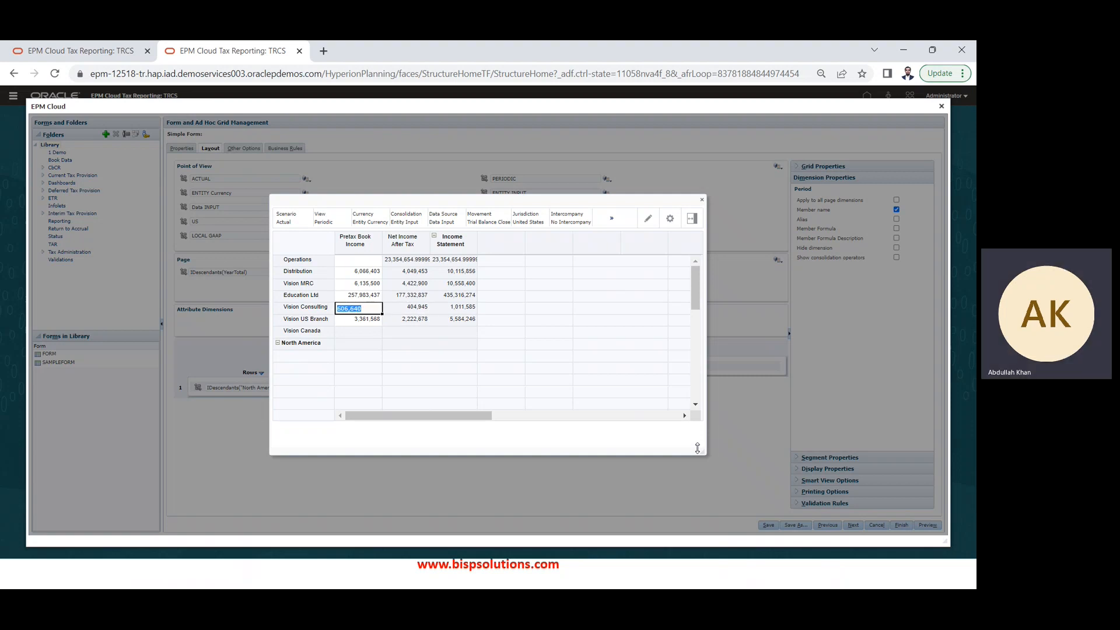
key(Right)
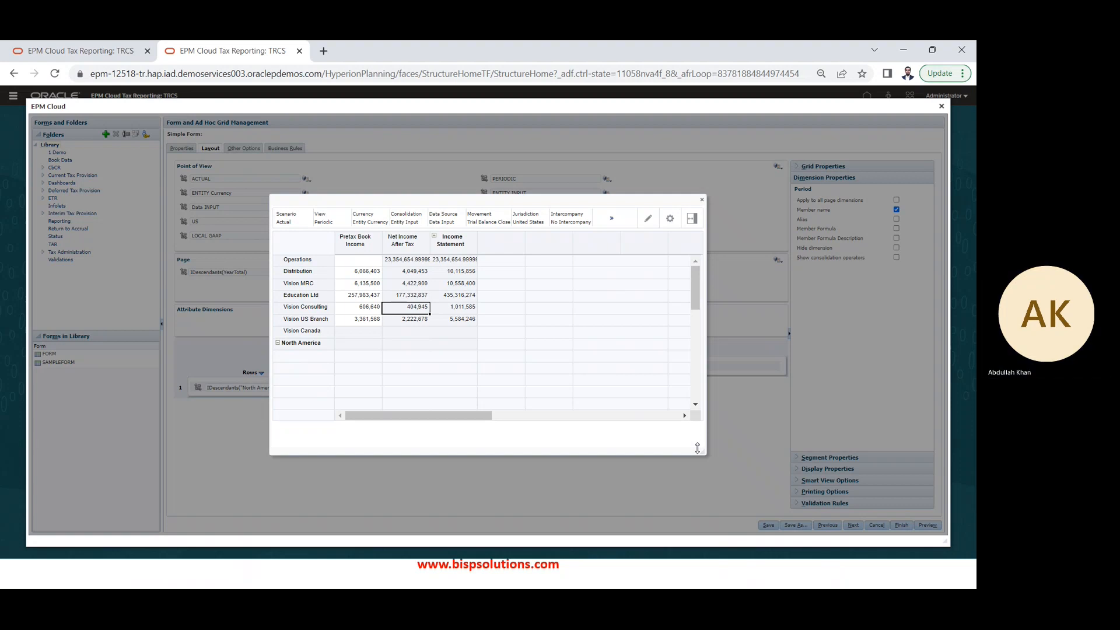
key(Left)
key(Up)
key(Down)
key(Down)
key(Down)
key(Down)
key(Down)
key(Right)
key(Right)
key(Right)
key(Right)
- Change the preview's Years page member to FY21 and load the data for that year
click(612, 219)
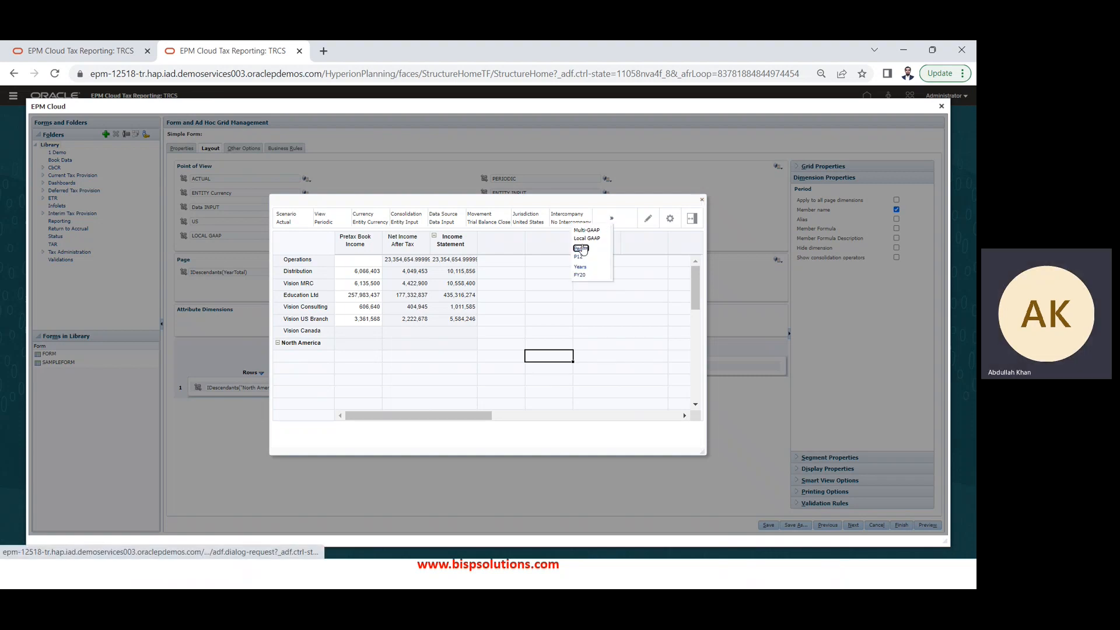
click(578, 275)
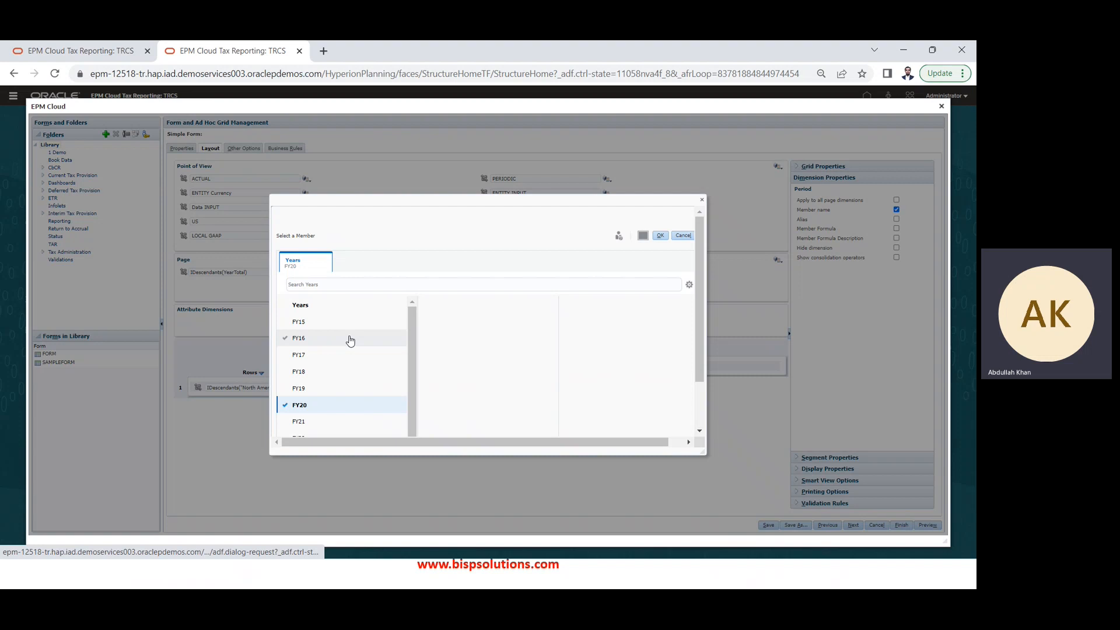
click(286, 423)
scroll(463, 352, down, 1)
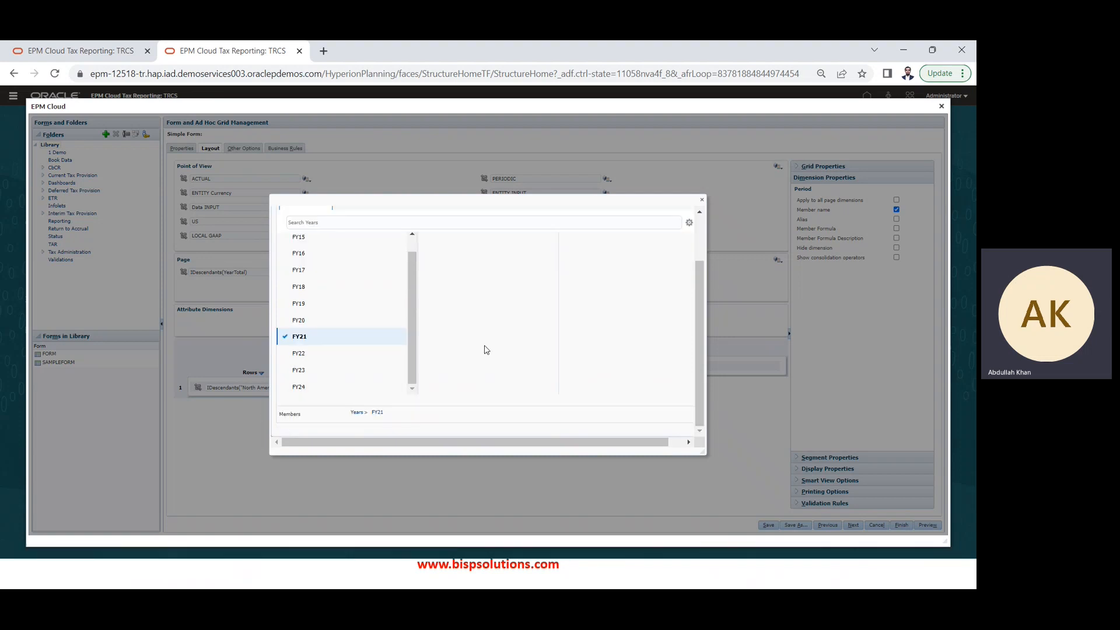
scroll(695, 244, up, 2)
click(661, 235)
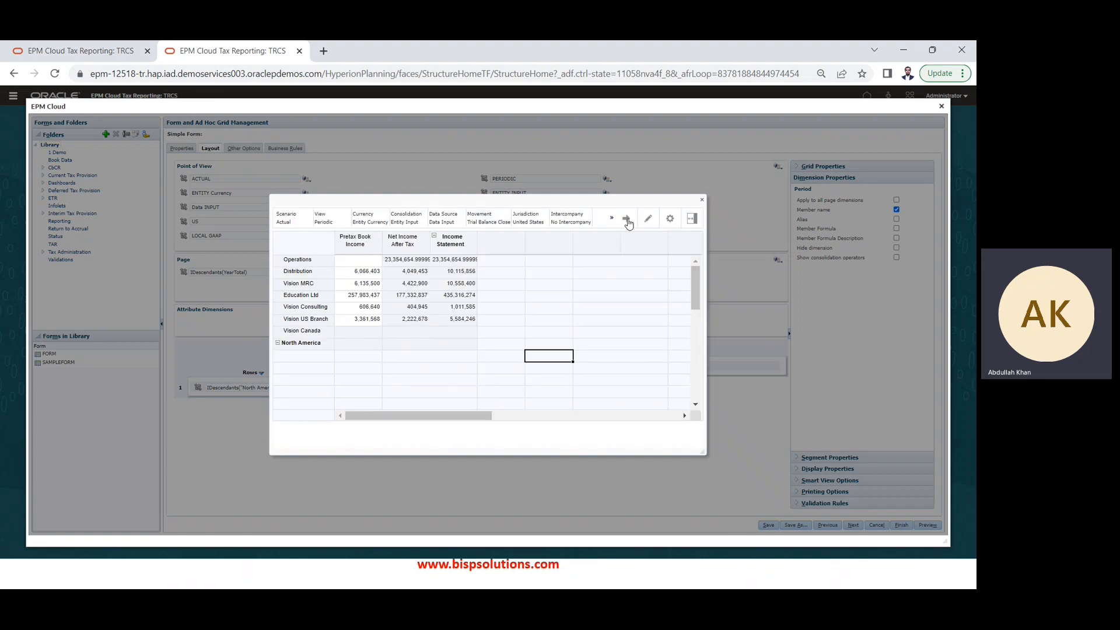
click(628, 218)
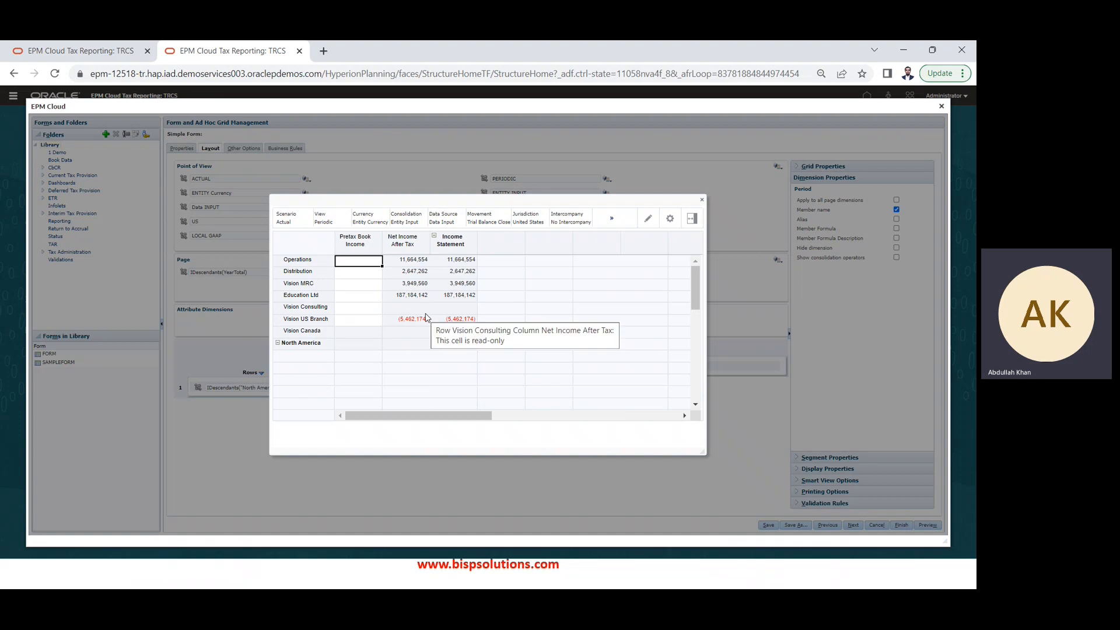
- Review the preview's page members and the FY21 values of the entities, and close the preview
click(610, 218)
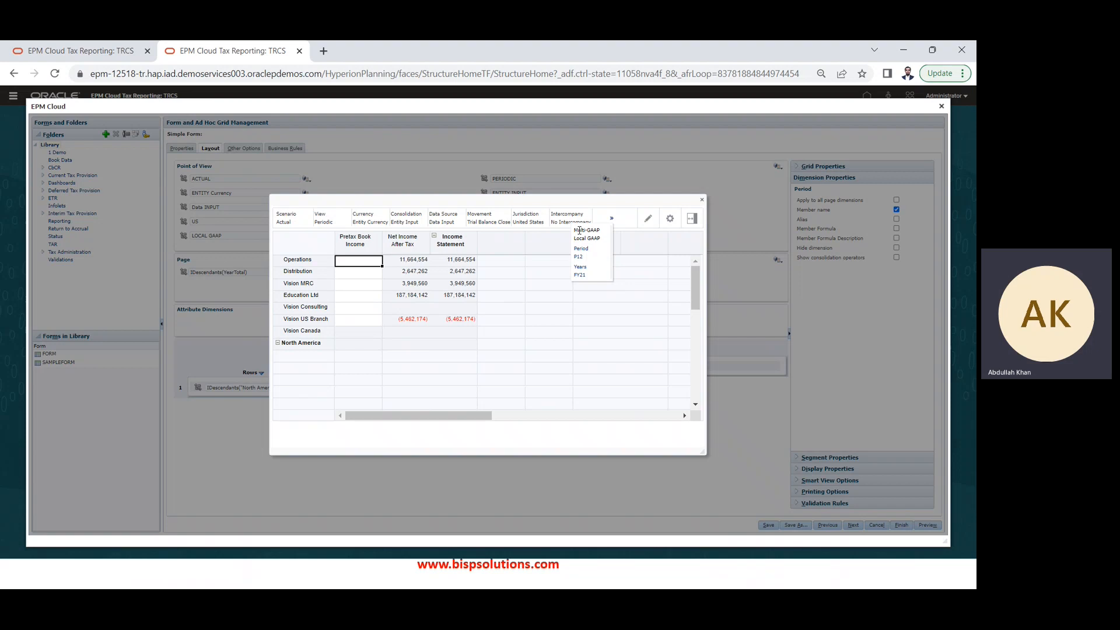
click(400, 220)
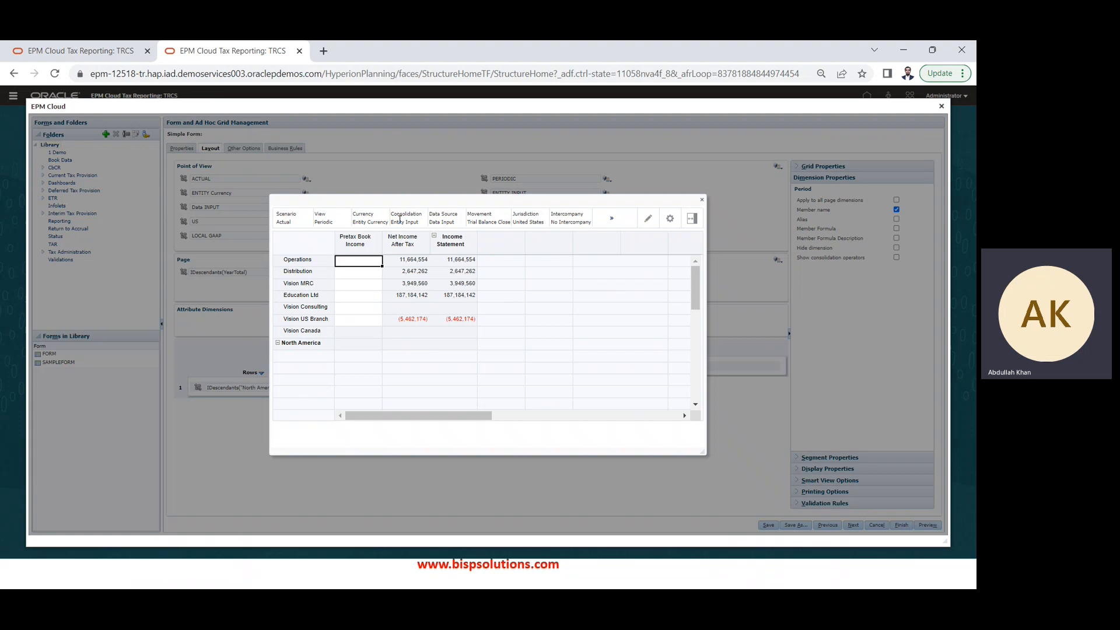
click(344, 284)
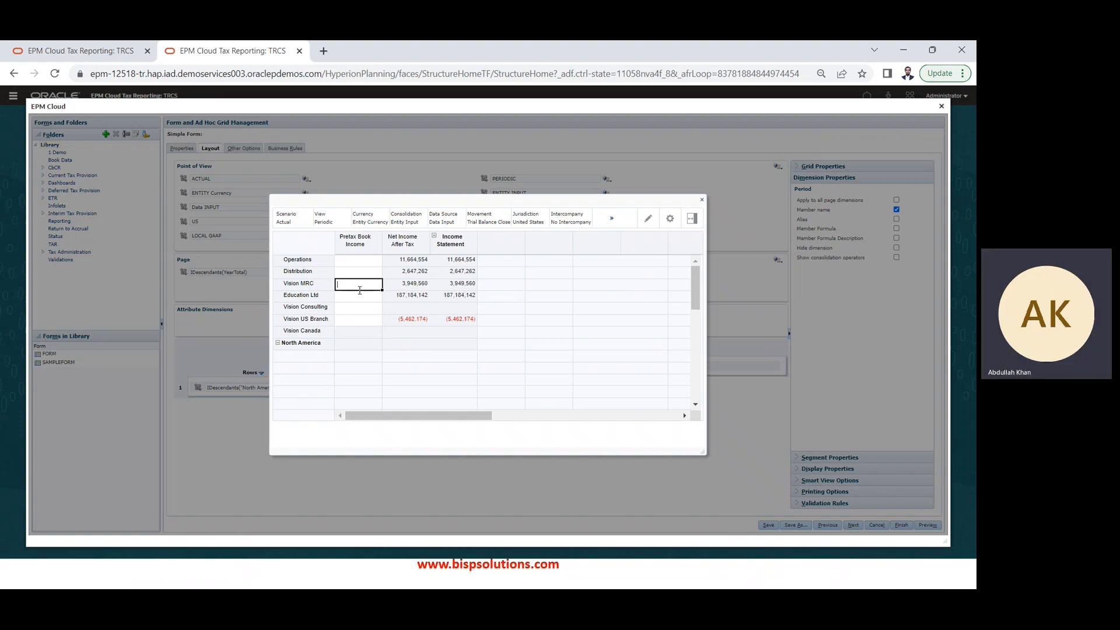
click(415, 323)
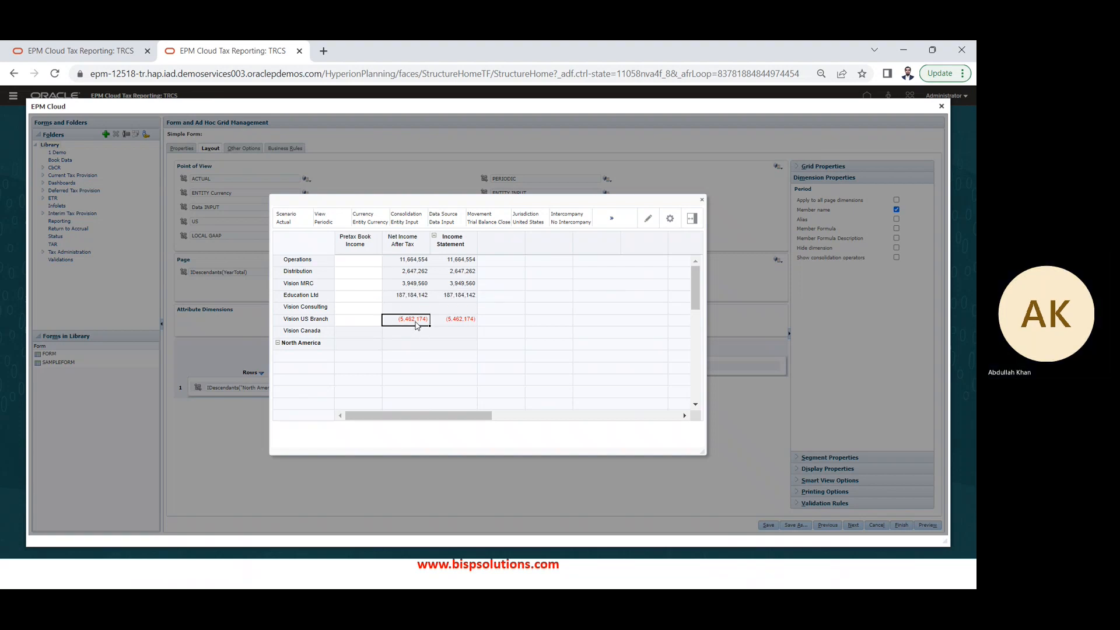
click(479, 319)
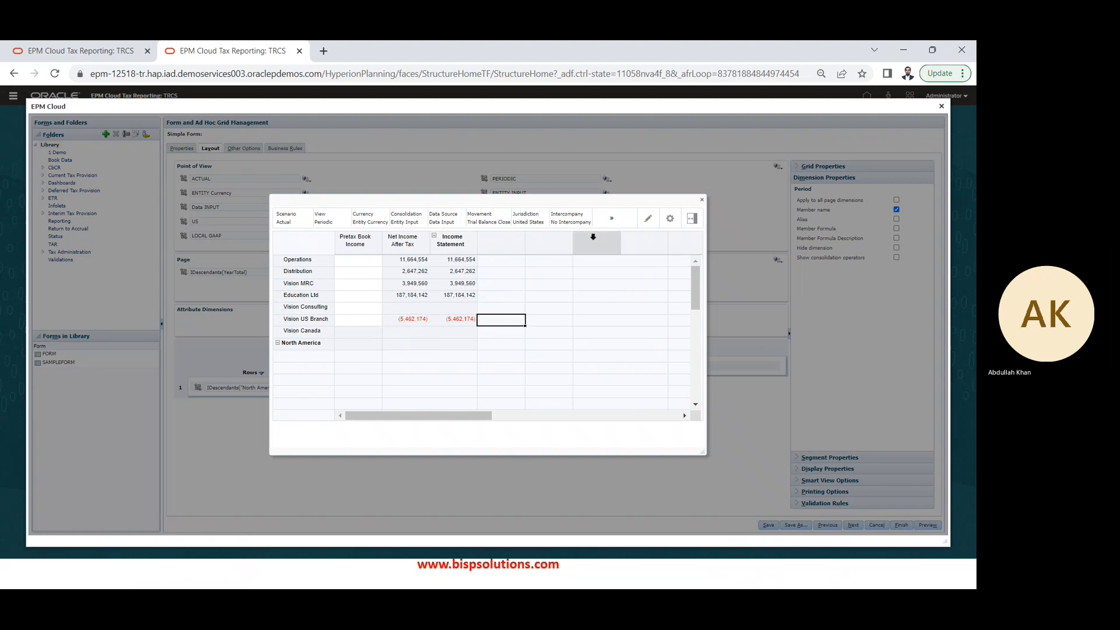
click(702, 201)
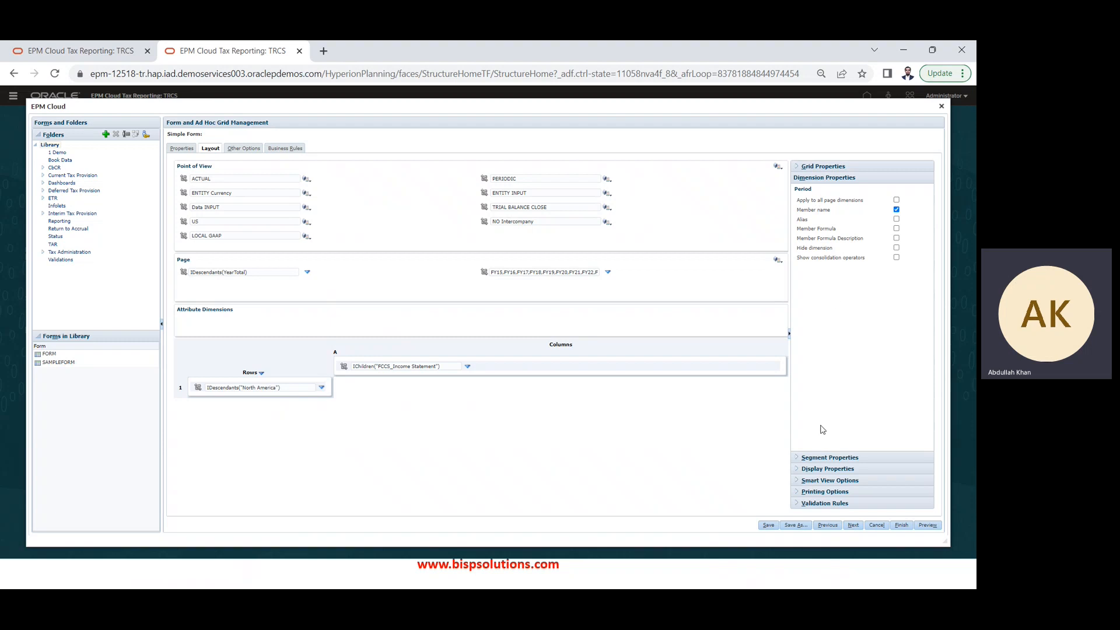
- Start a new data validation rule for the form's Grid location
click(798, 505)
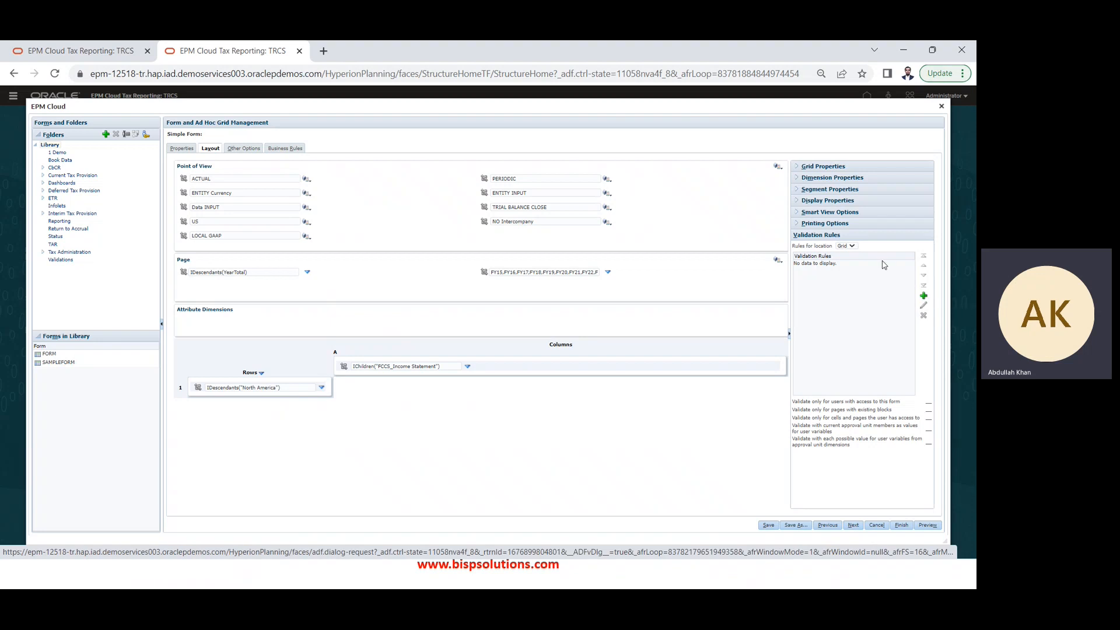
click(846, 245)
click(845, 247)
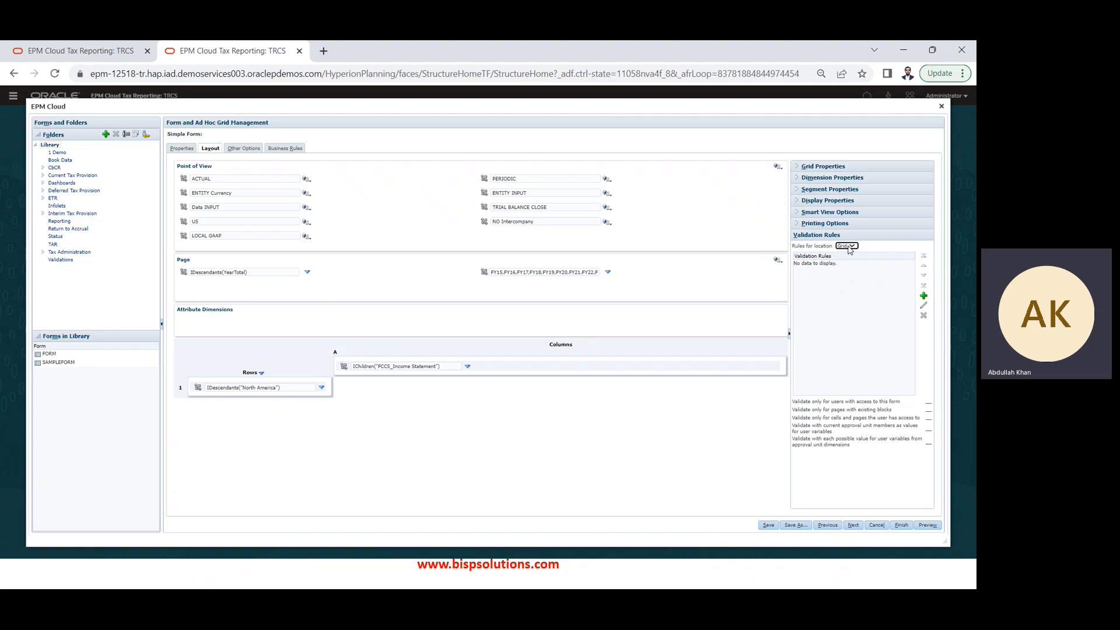
click(924, 295)
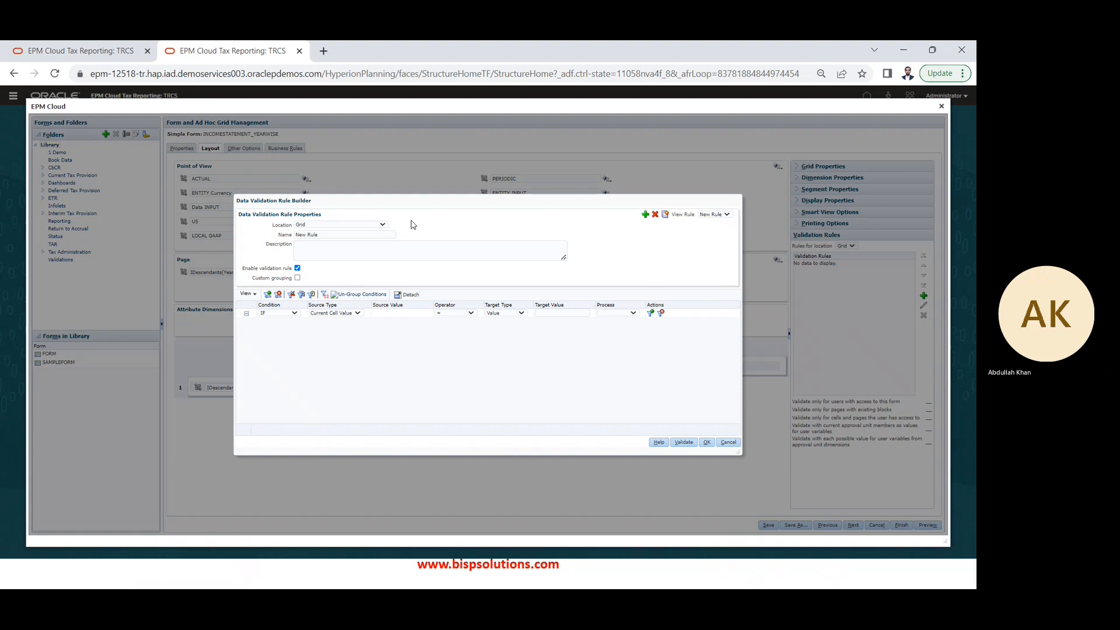
- Name the new validation rule GREATER THAN 10000
click(336, 236)
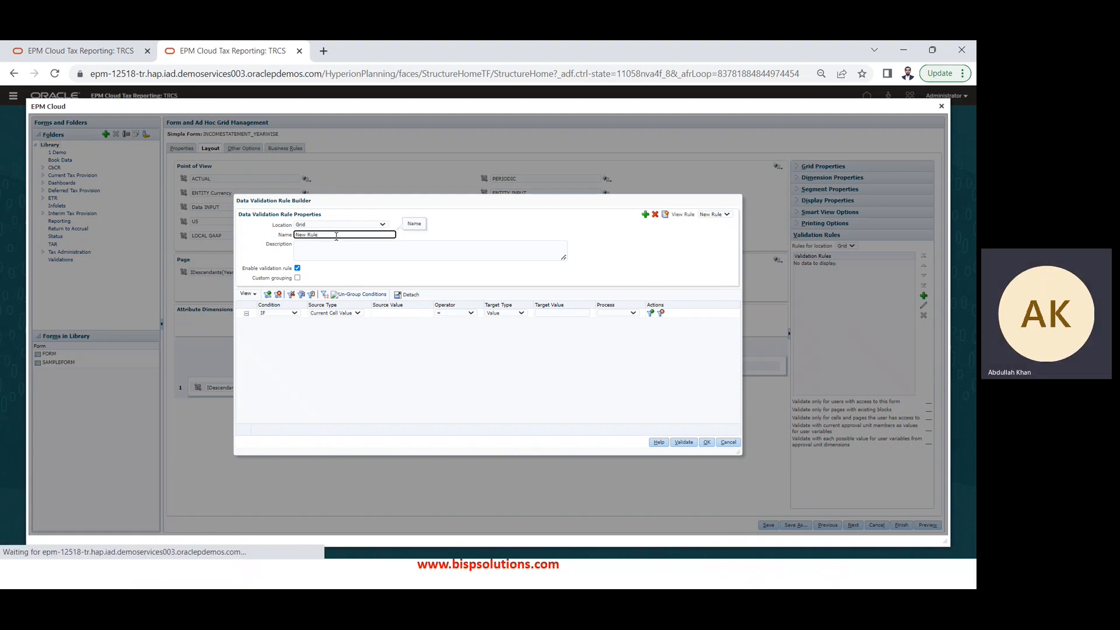
triple_click(336, 236)
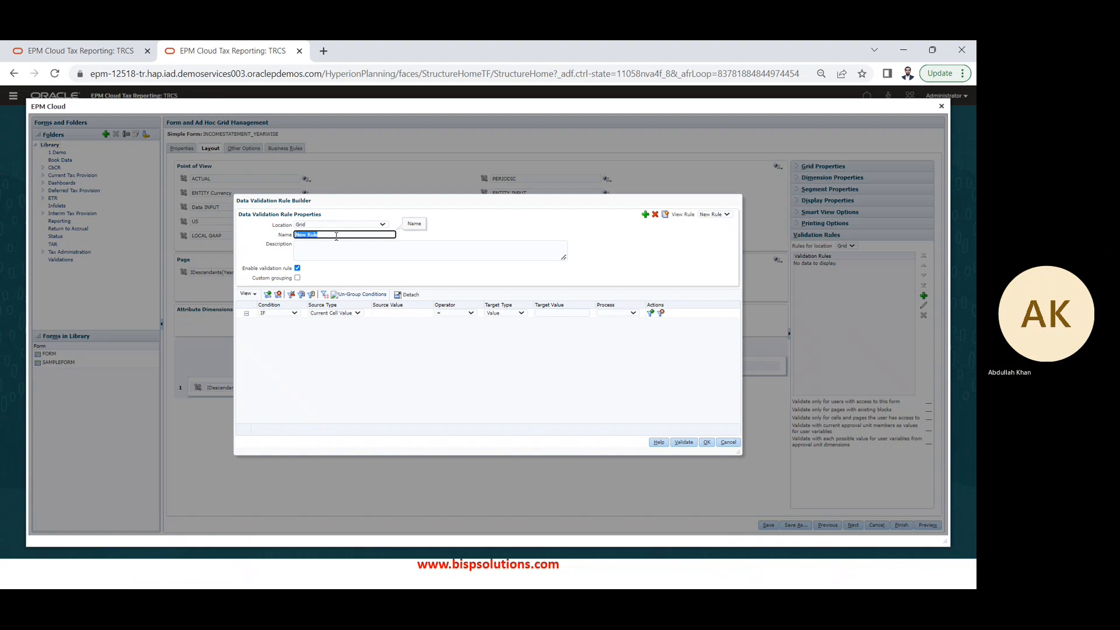
text(GRETA)
key(BackSpace)
text(ER T)
text(TER)
text( THAN)
text( 10000)
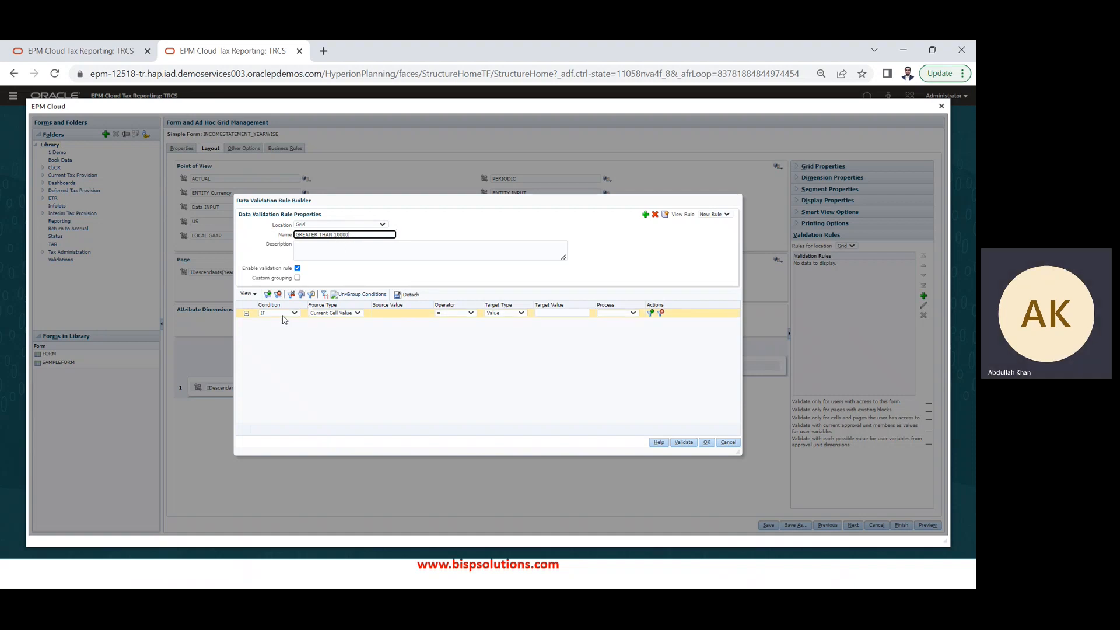
- Define the rule's IF condition as Current Cell Value > Value, with 10000 as the target value
click(336, 314)
click(336, 314)
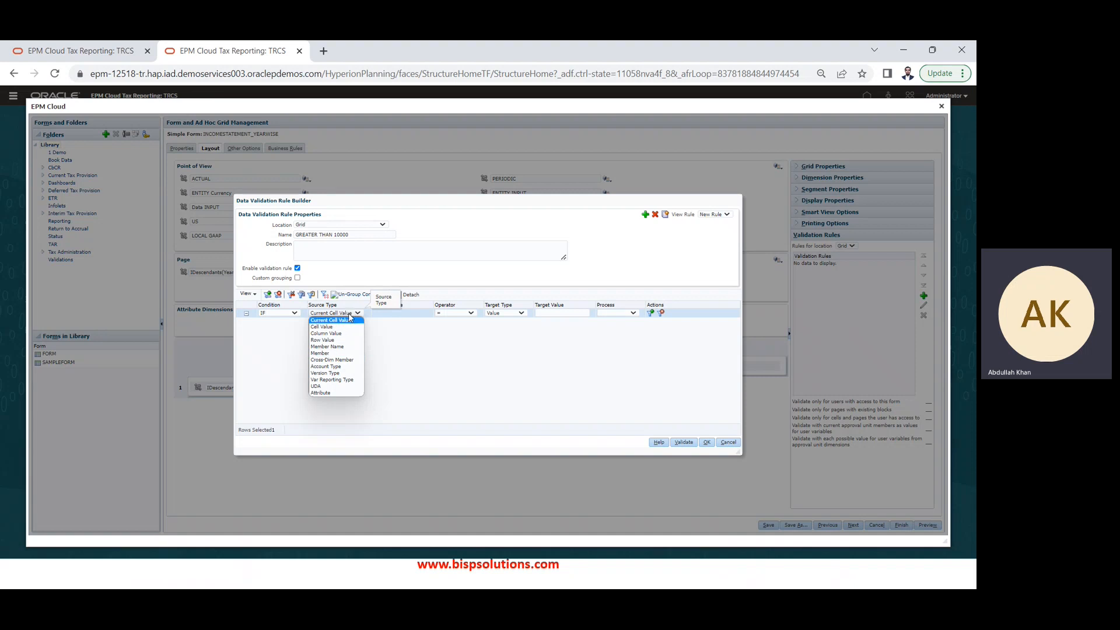
click(349, 316)
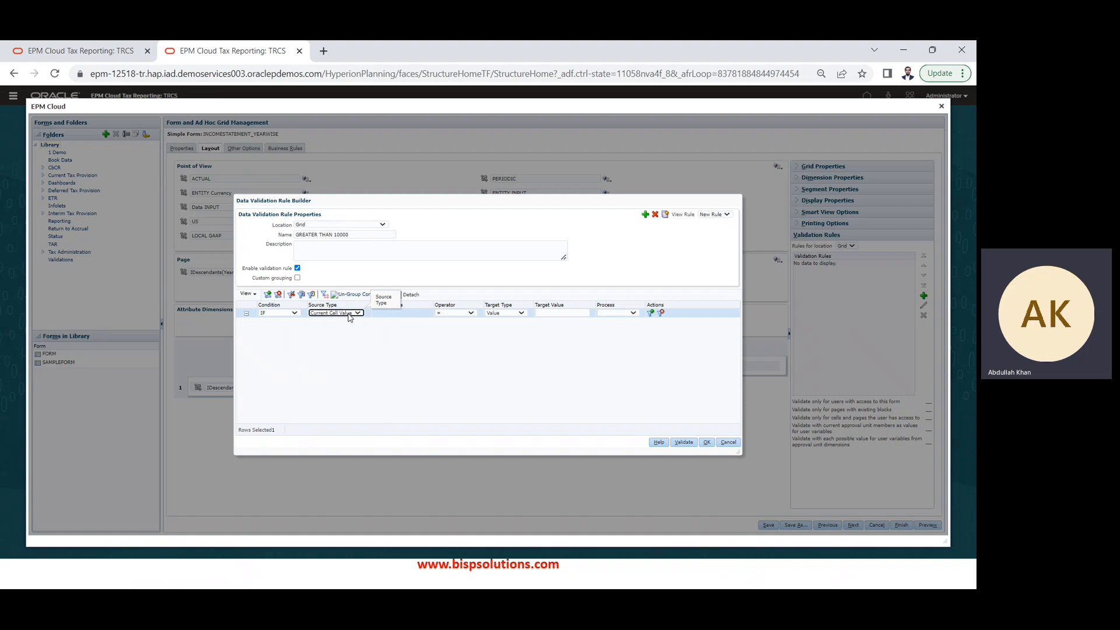
click(414, 317)
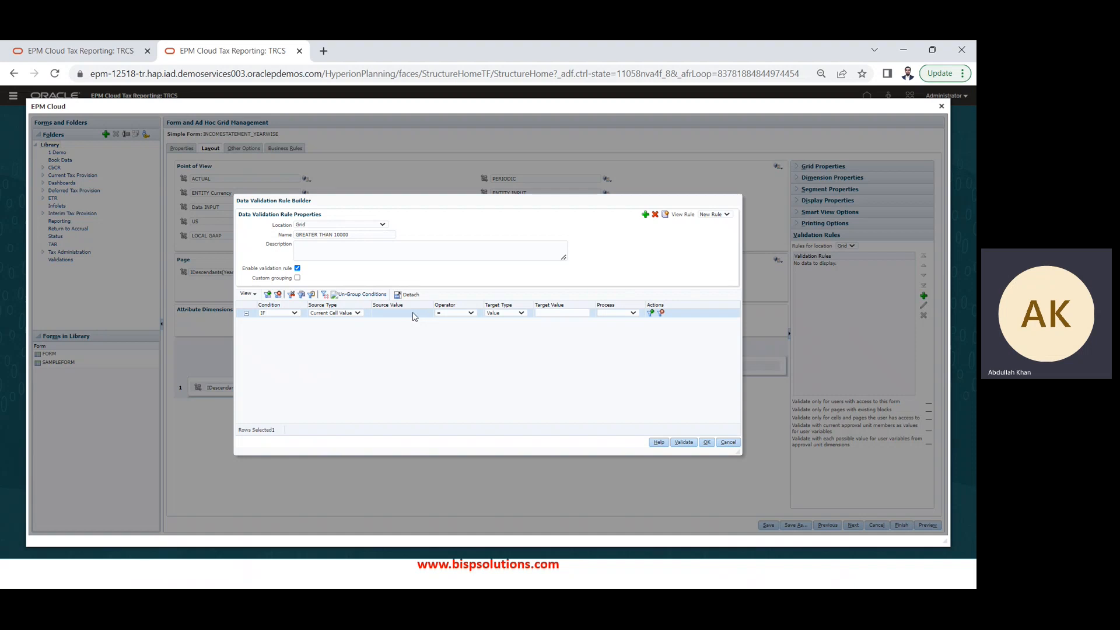
click(462, 316)
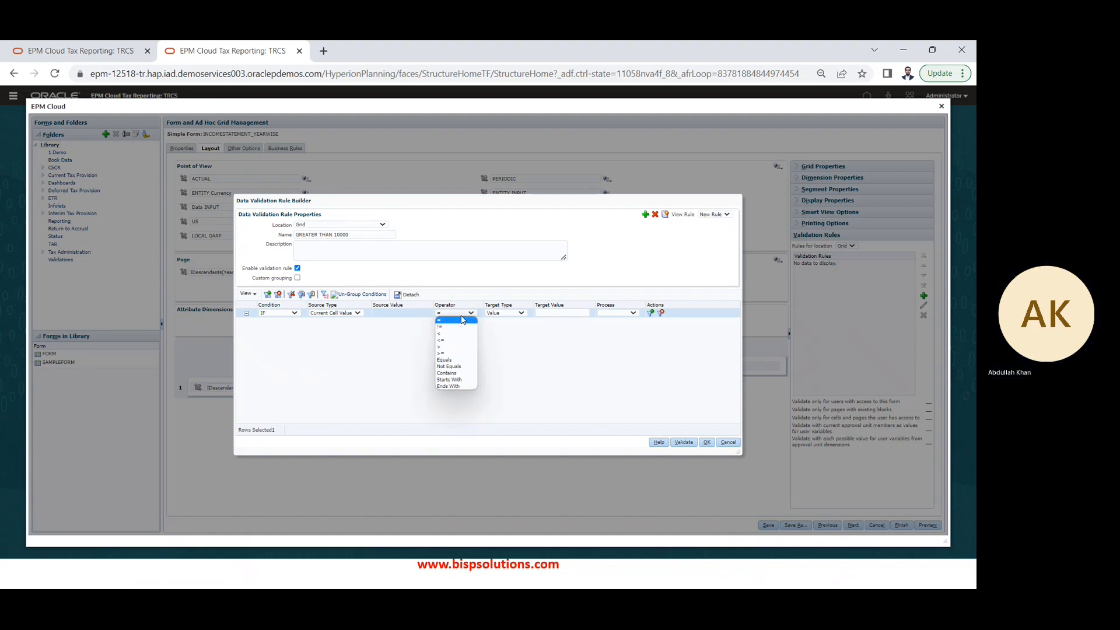
click(449, 348)
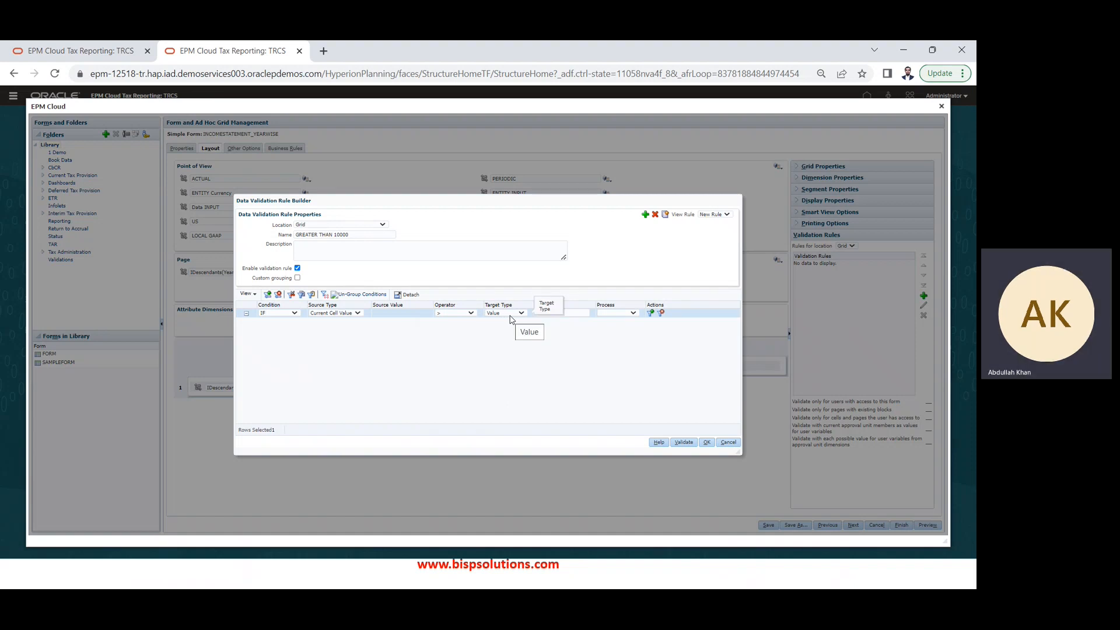
click(576, 312)
text(10000)
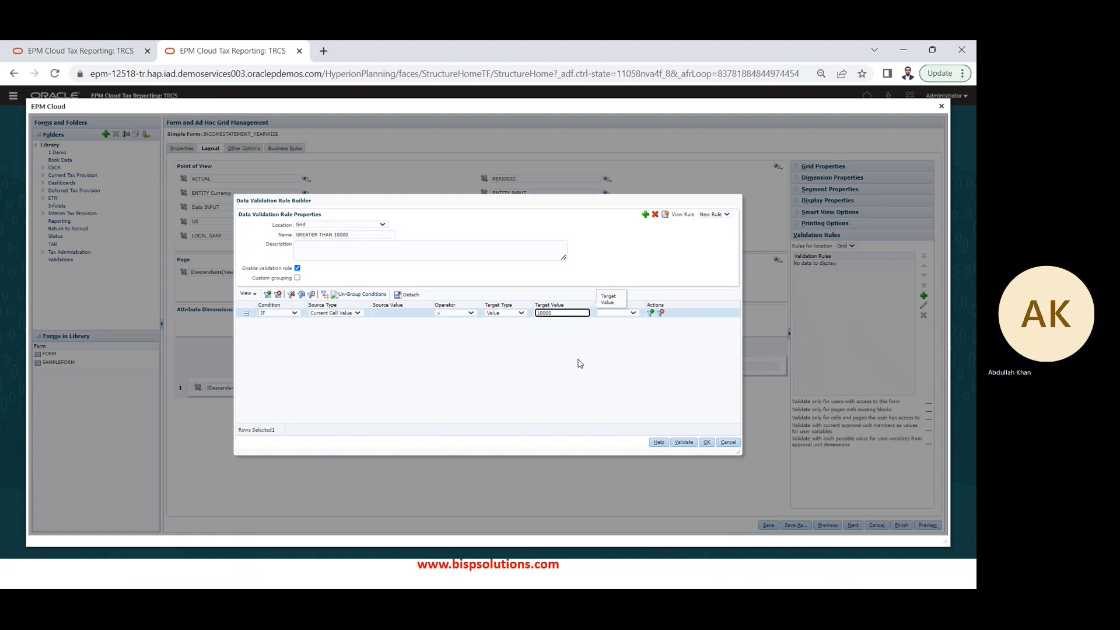
- Try setting the IF condition's Process to AND
click(620, 315)
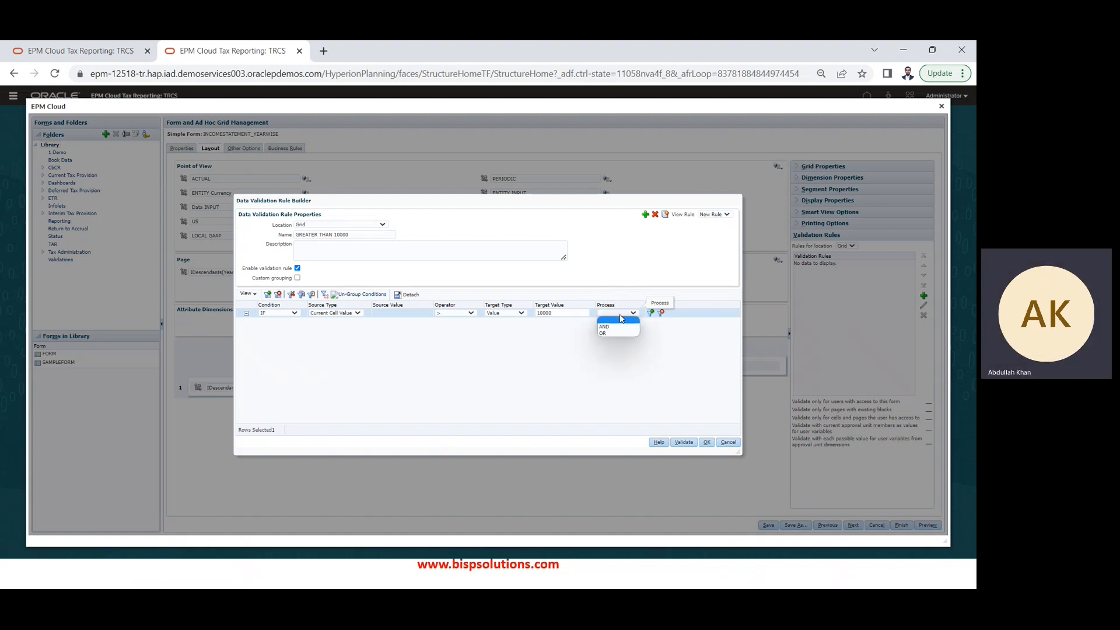
click(621, 319)
click(621, 315)
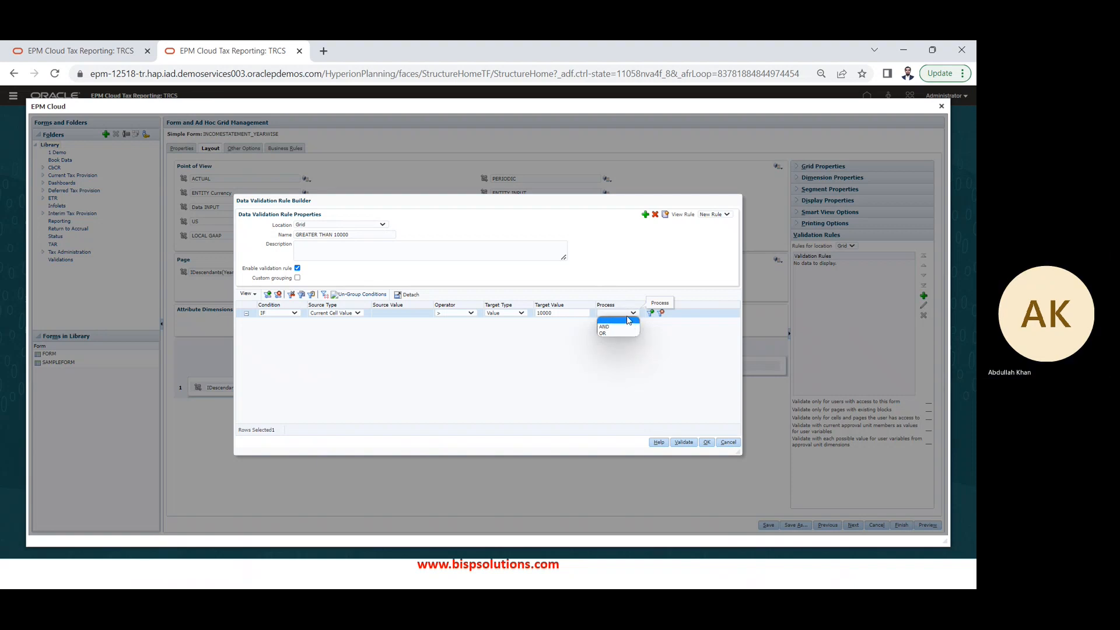
click(628, 328)
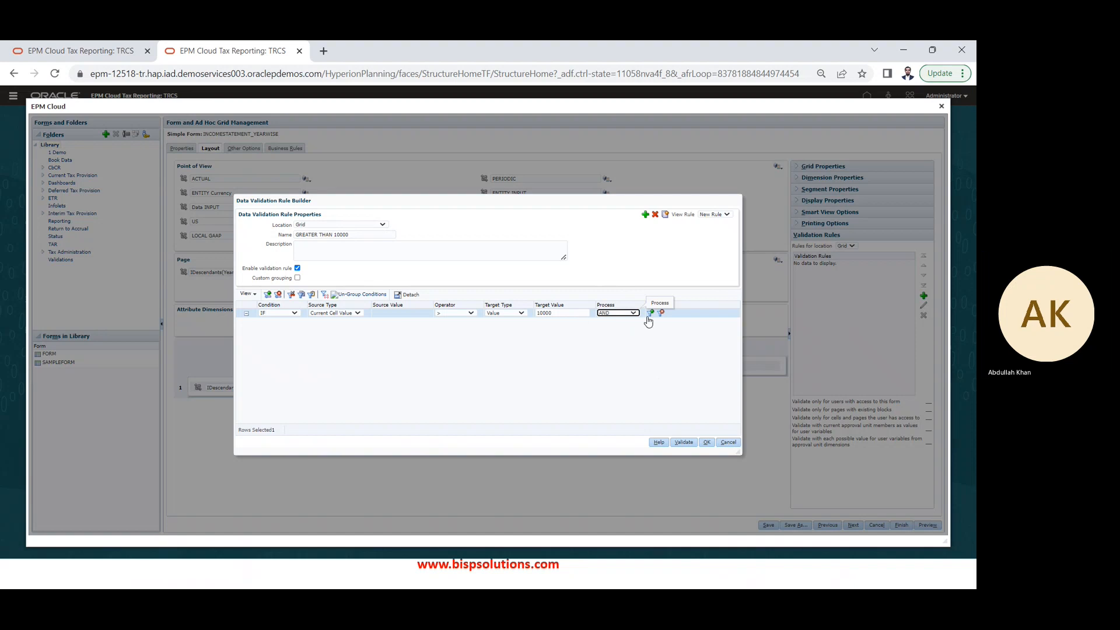
- Add a THEN row below the IF condition and leave the IF condition's Process blank
click(650, 313)
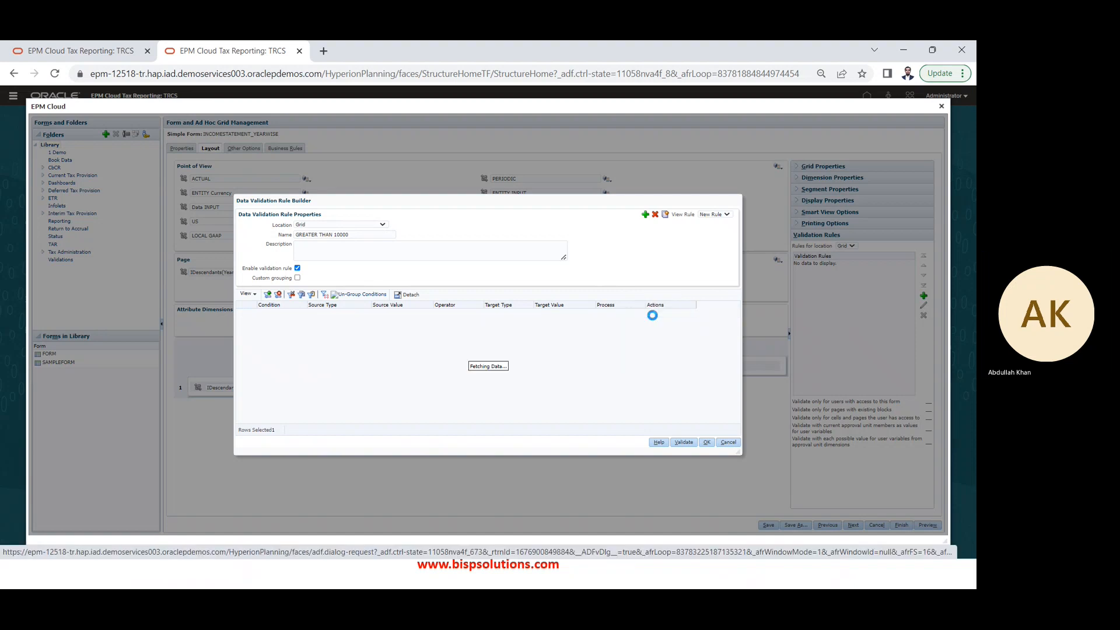
click(632, 313)
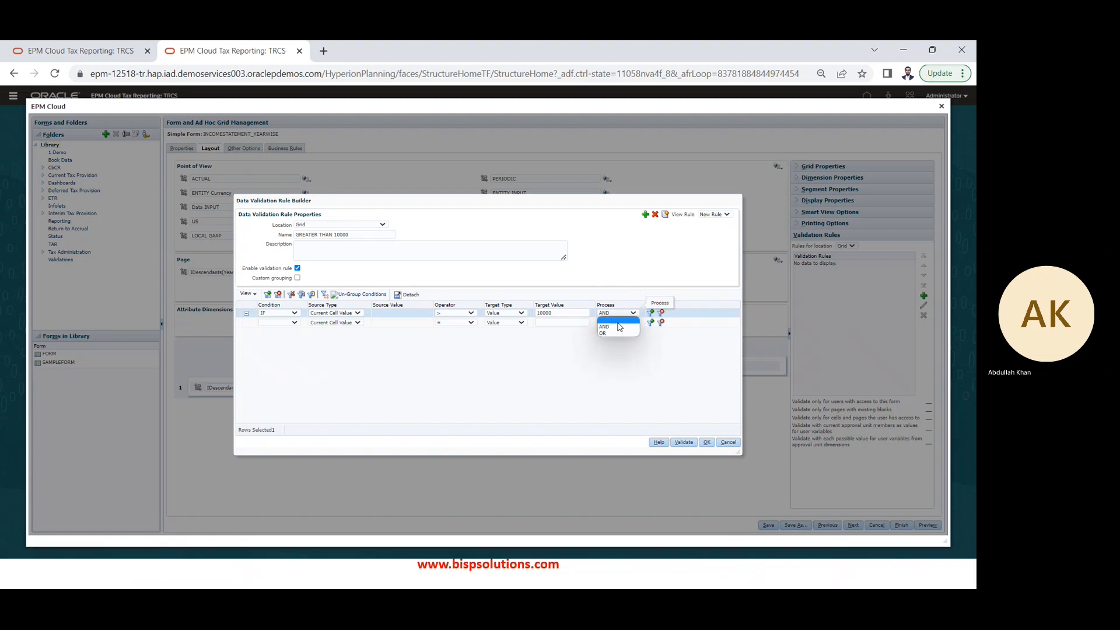
click(617, 321)
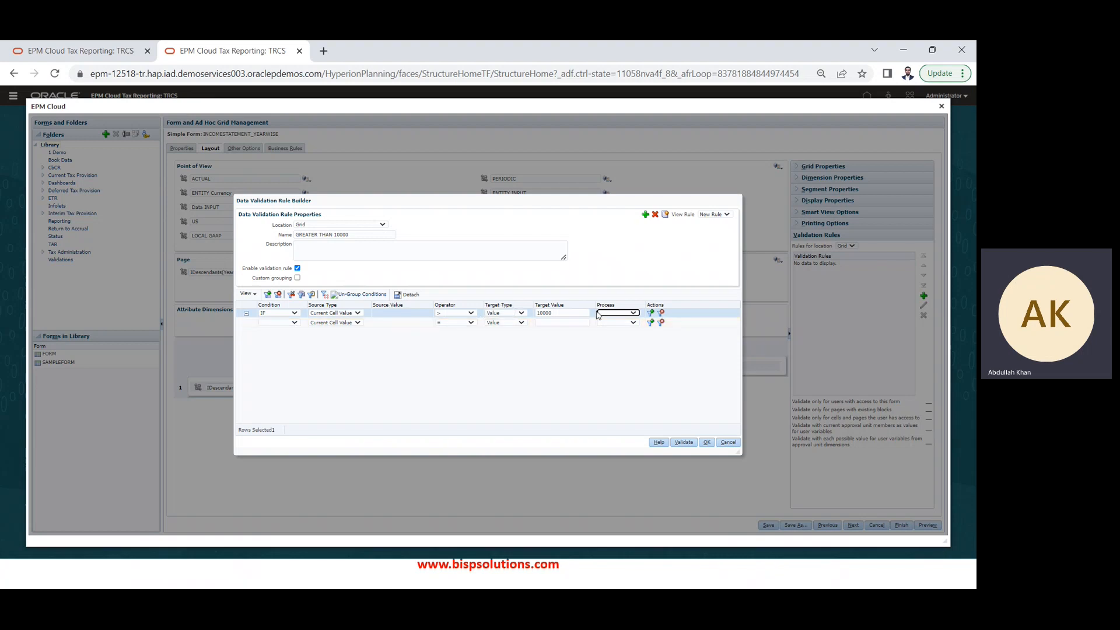
click(295, 322)
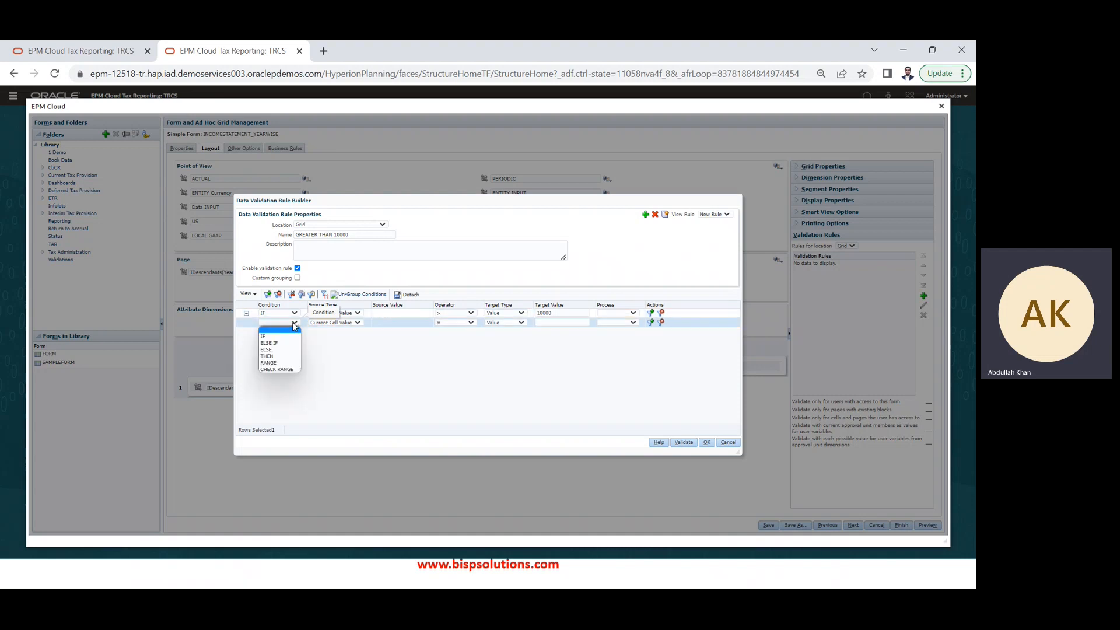
click(281, 357)
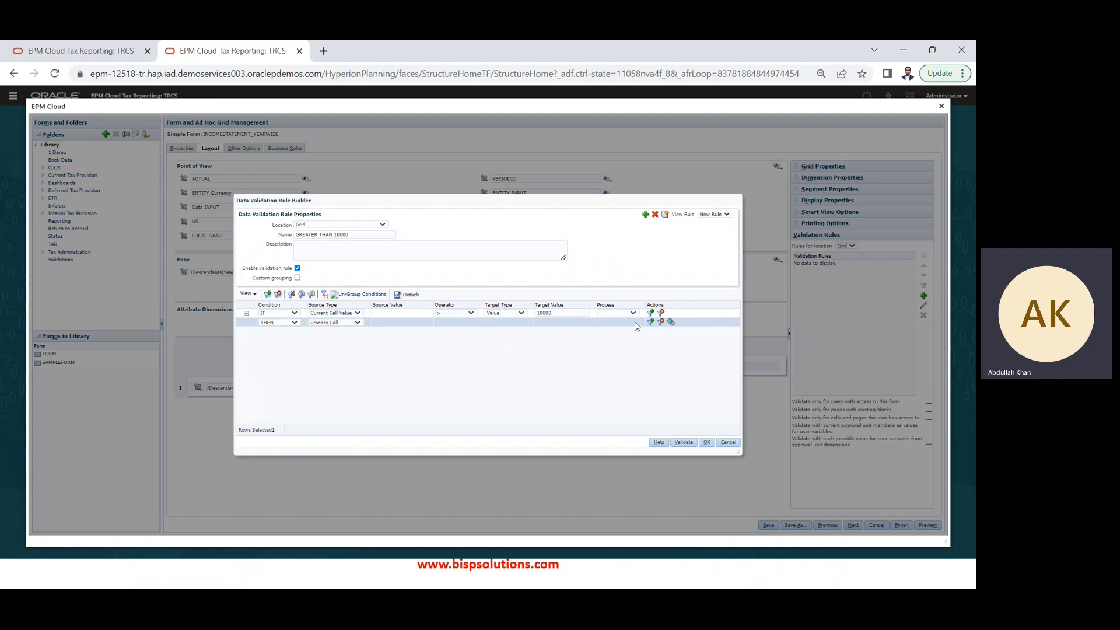
- Give the THEN row's processed cells the light blue background color ADD8E6 without a validation message, and accept the rule
click(671, 324)
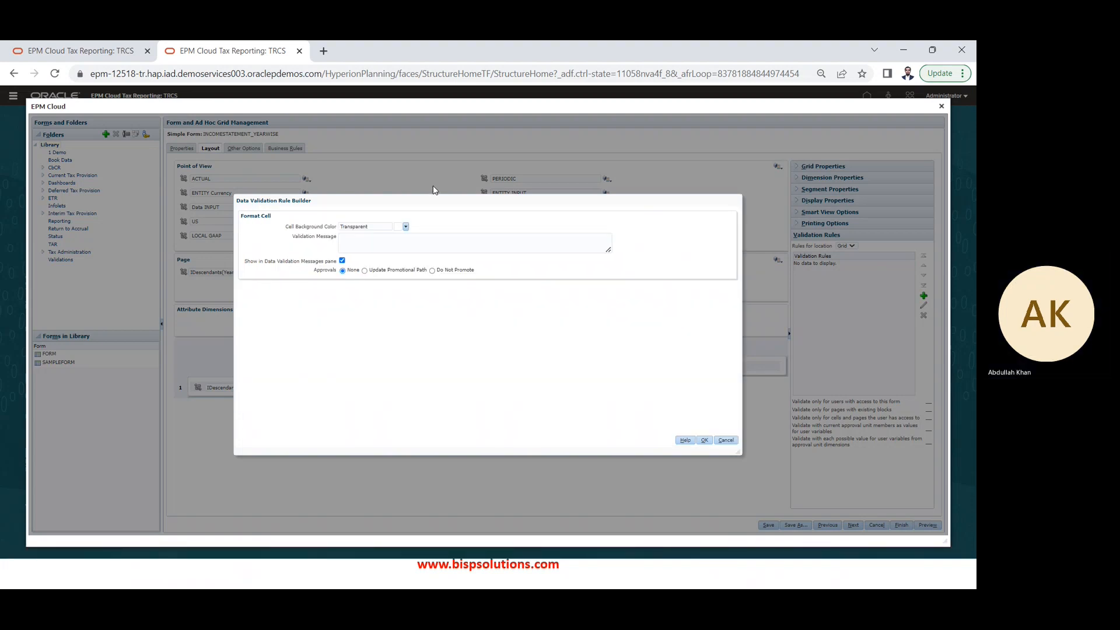
click(350, 237)
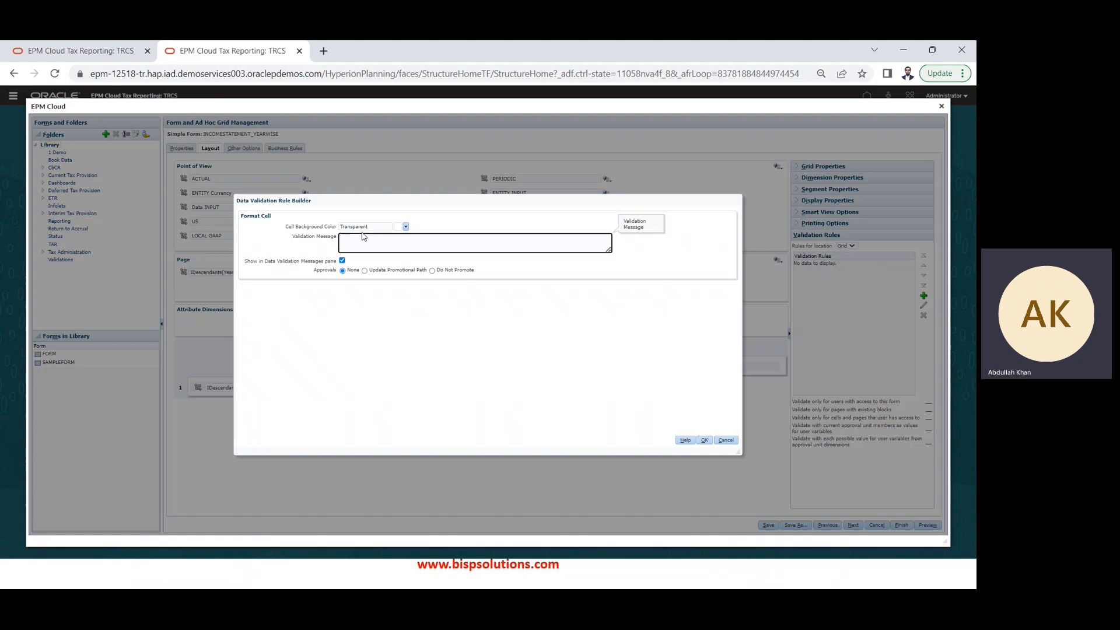
click(365, 226)
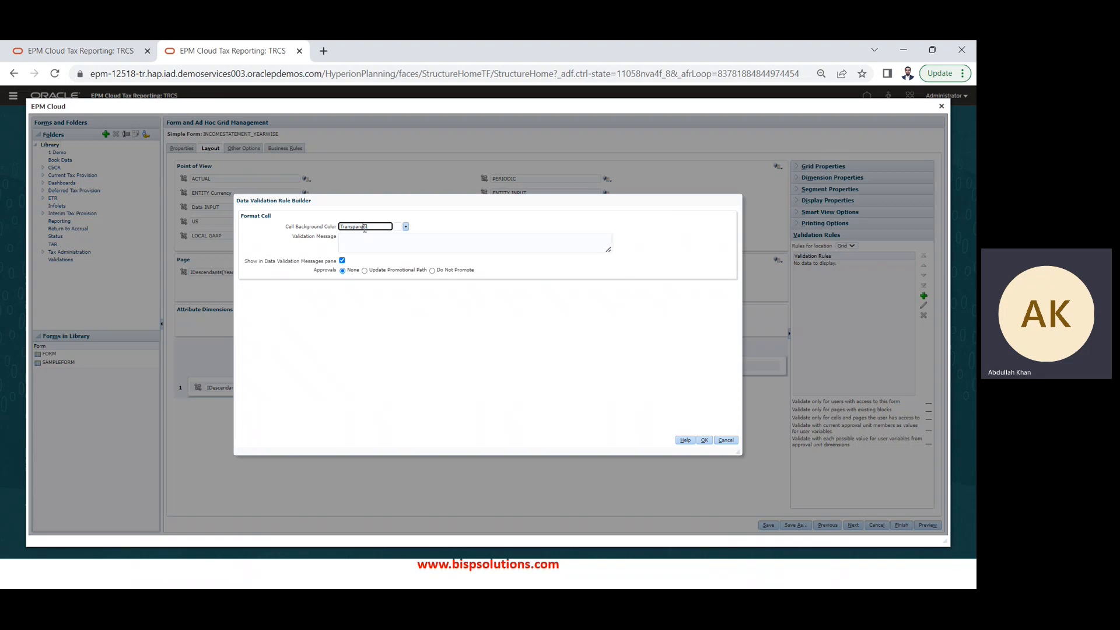
click(406, 227)
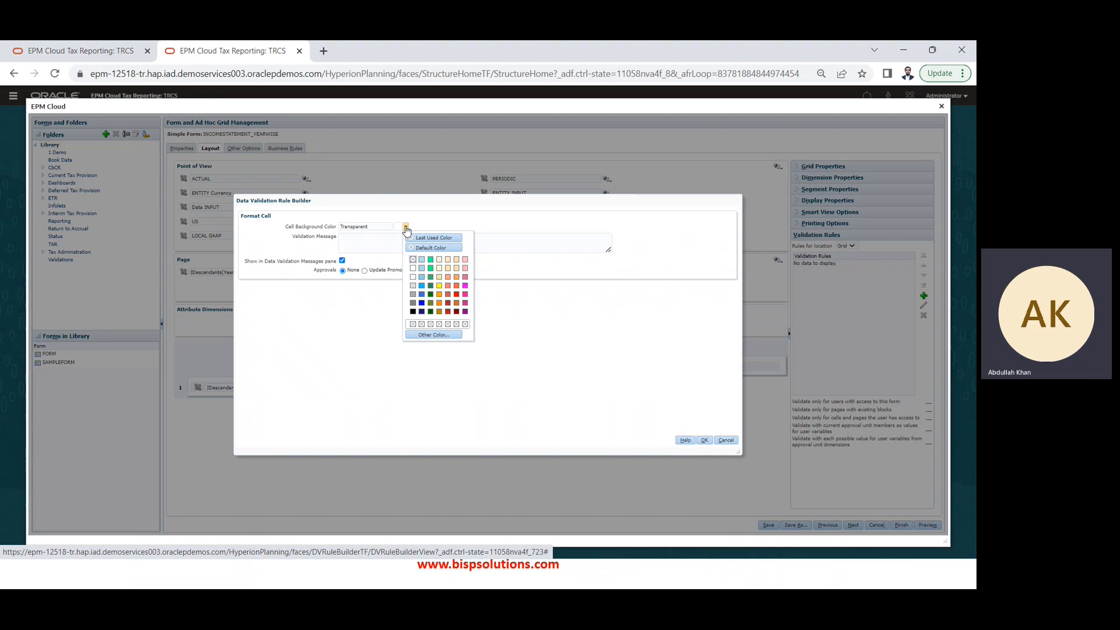
click(422, 269)
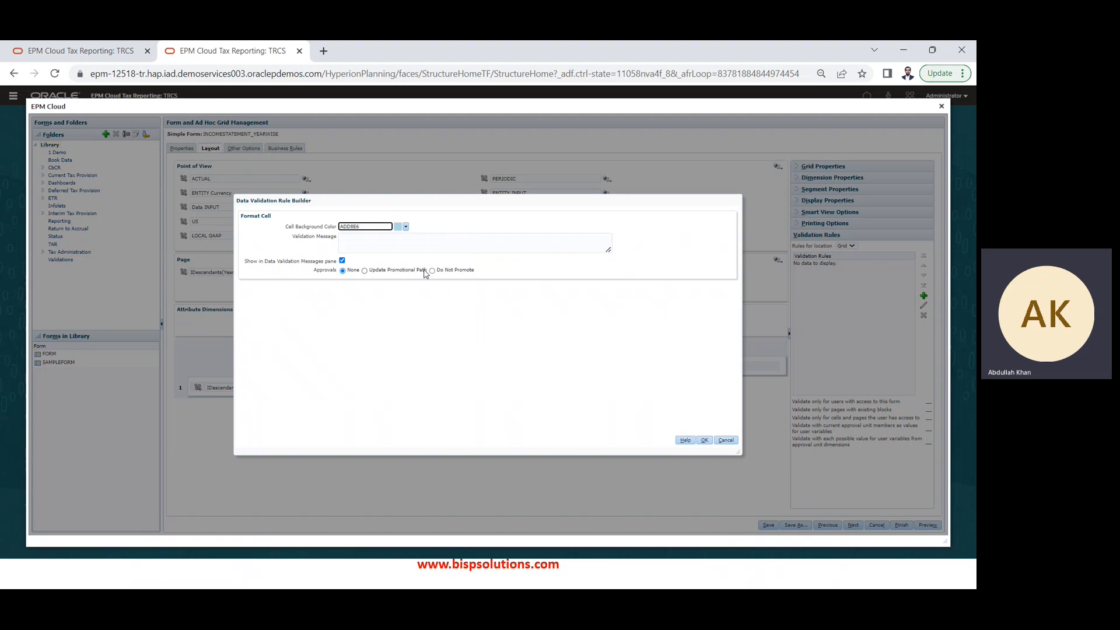
click(361, 244)
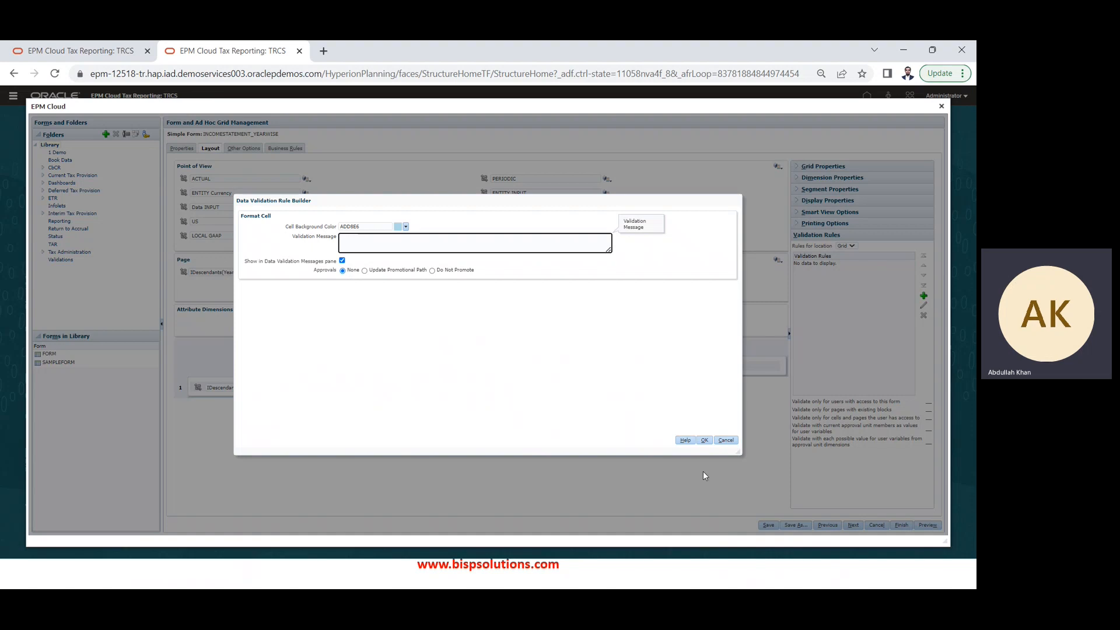
click(704, 441)
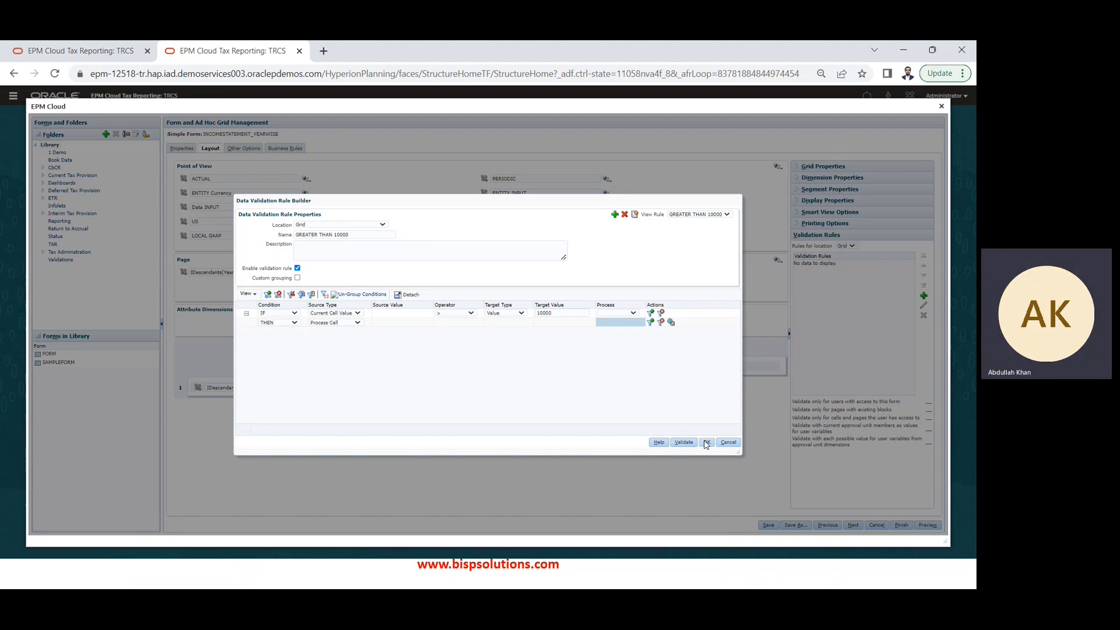
click(709, 443)
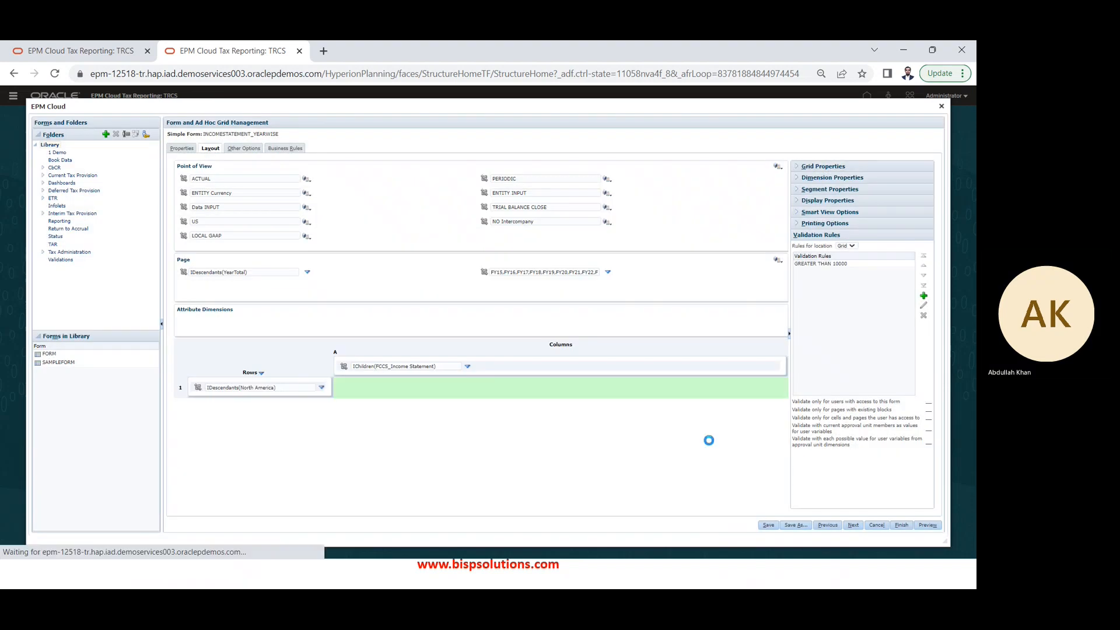
- Preview the form with the GREATER THAN 10000 rule and check the Net Income After Tax cells from Operations to Vision US Branch
click(823, 266)
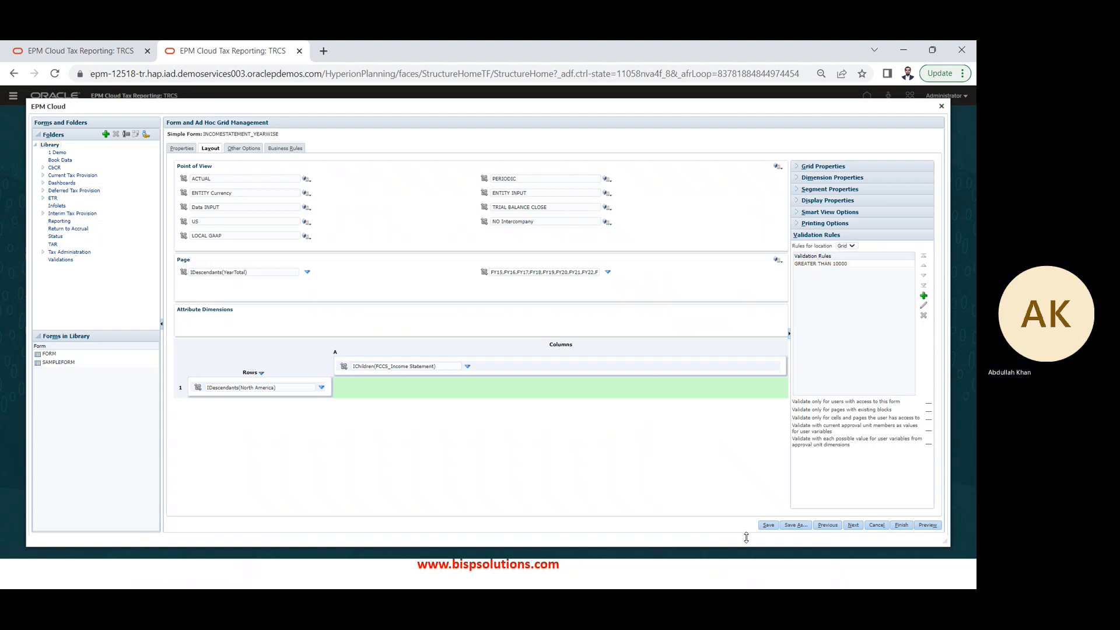
click(926, 525)
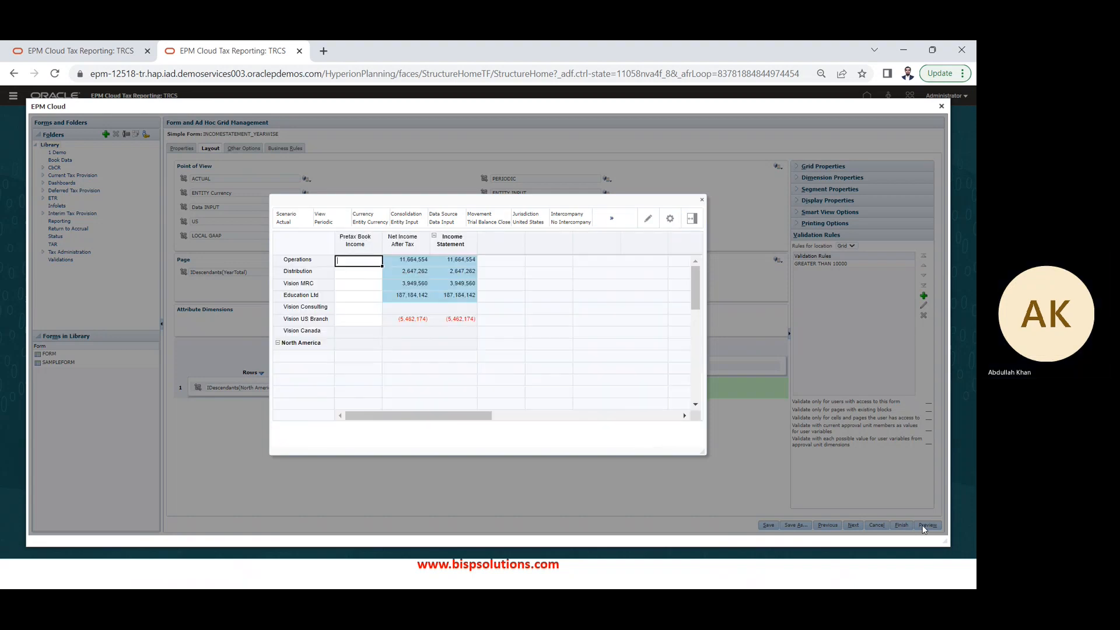
key(Right)
key(Down)
key(Down)
key(Down)
key(Down)
key(Down)
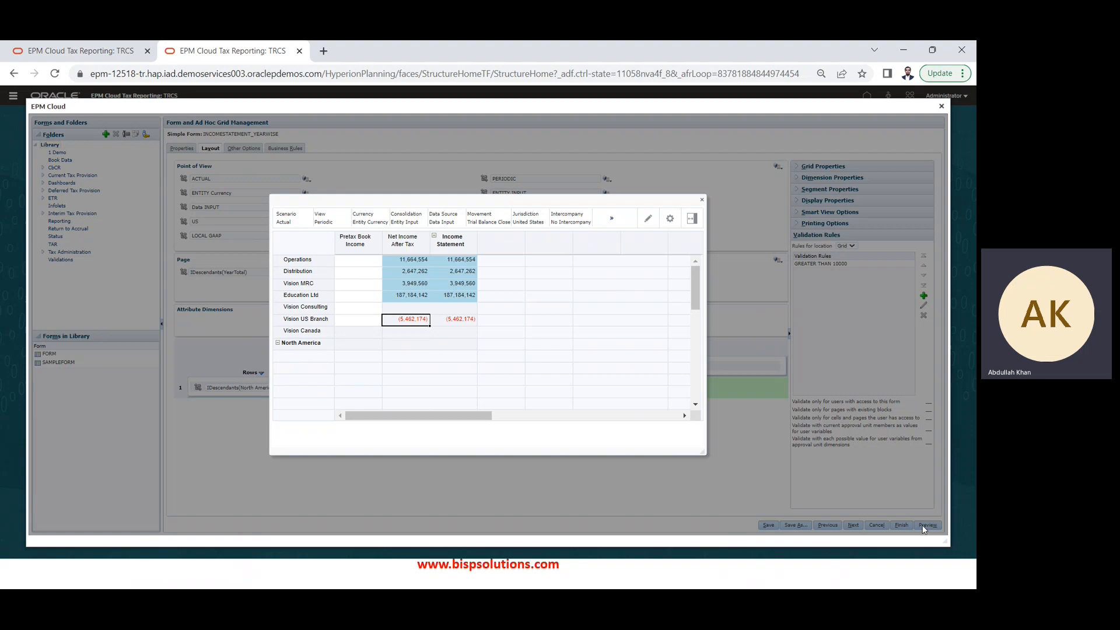
- Check the cell coloring of the entities' Income Statement values in the preview, and close the preview
key(Up)
key(Up)
key(Up)
key(Up)
key(Up)
key(Right)
key(Down)
key(Down)
key(Down)
key(Down)
click(702, 200)
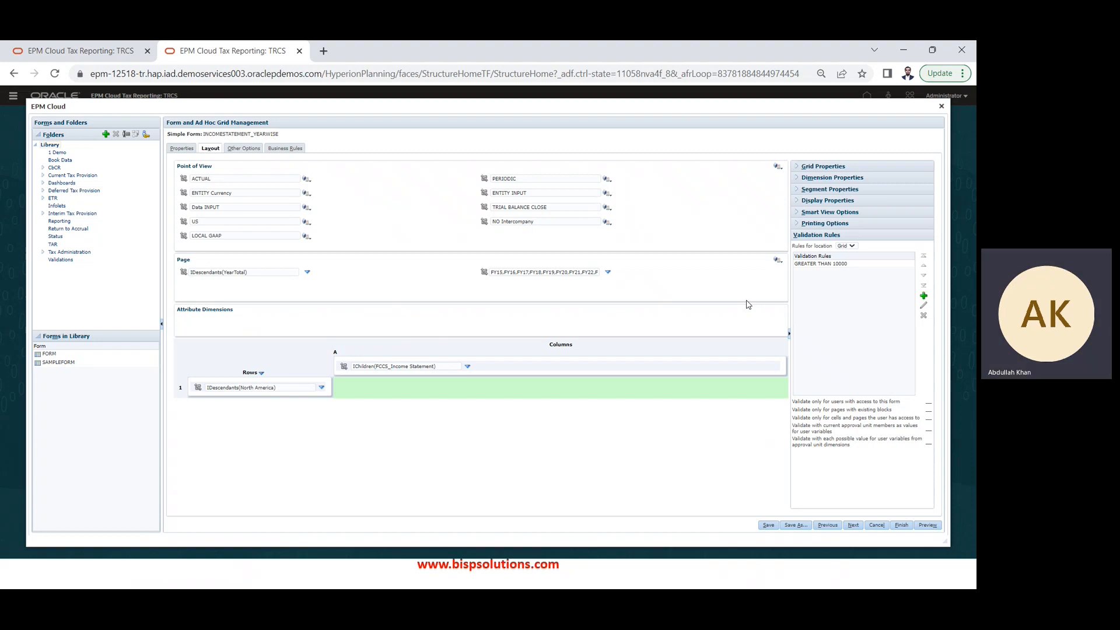
- Review the form's Printing Options and Smart View Options, and show the dimension properties of the Entity row
click(798, 223)
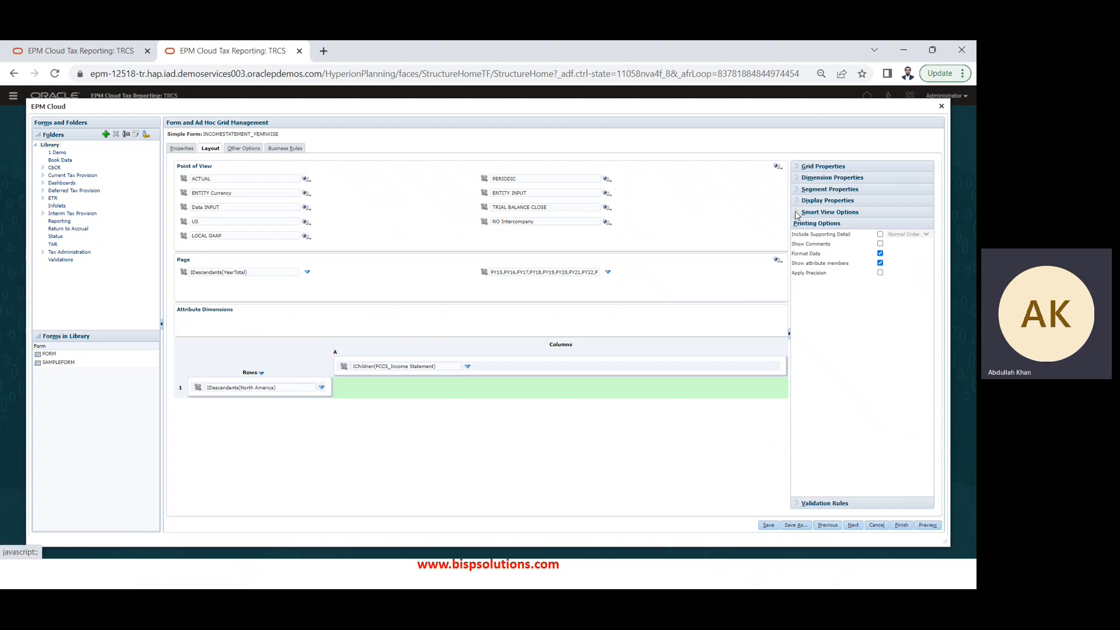
click(797, 213)
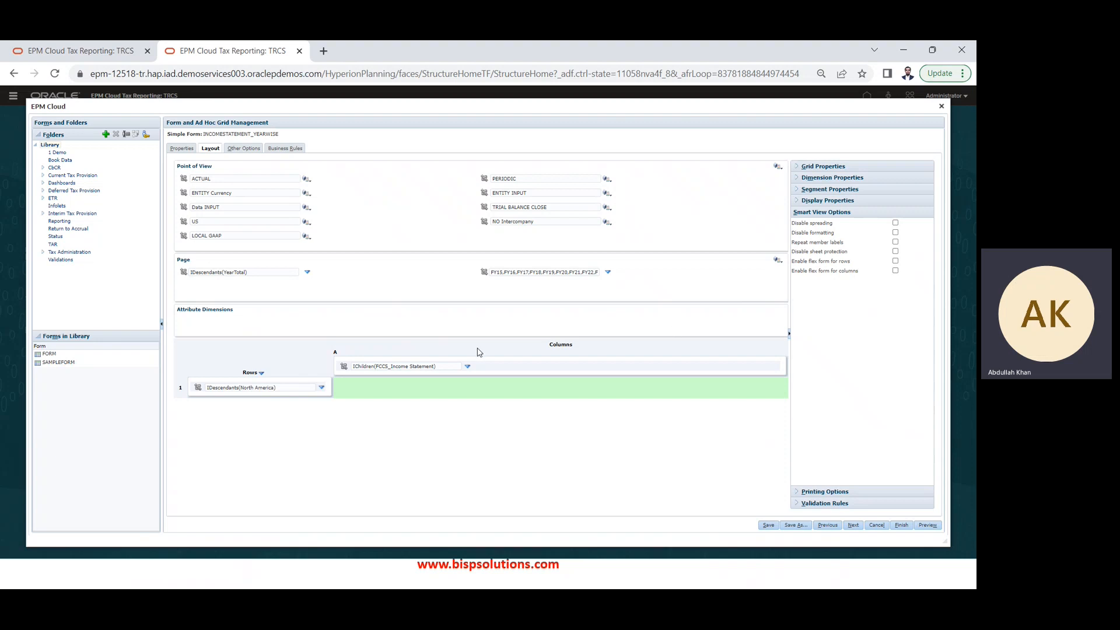
click(292, 387)
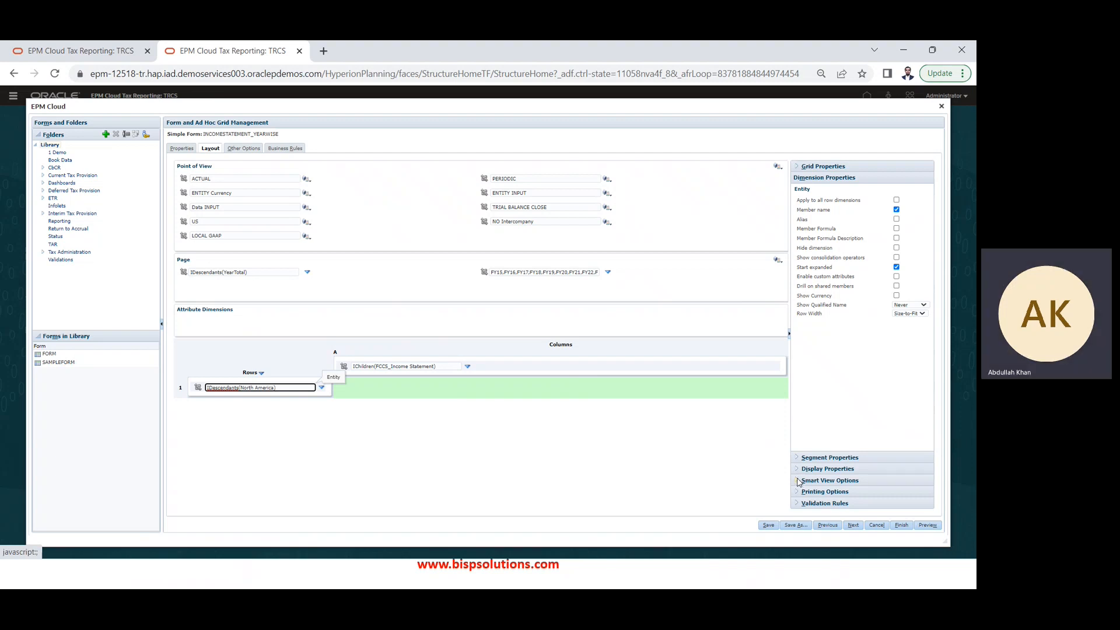
- Enable flex form for rows in the form's Smart View options and Flex beyond form definition for the Entity row dimension
click(799, 480)
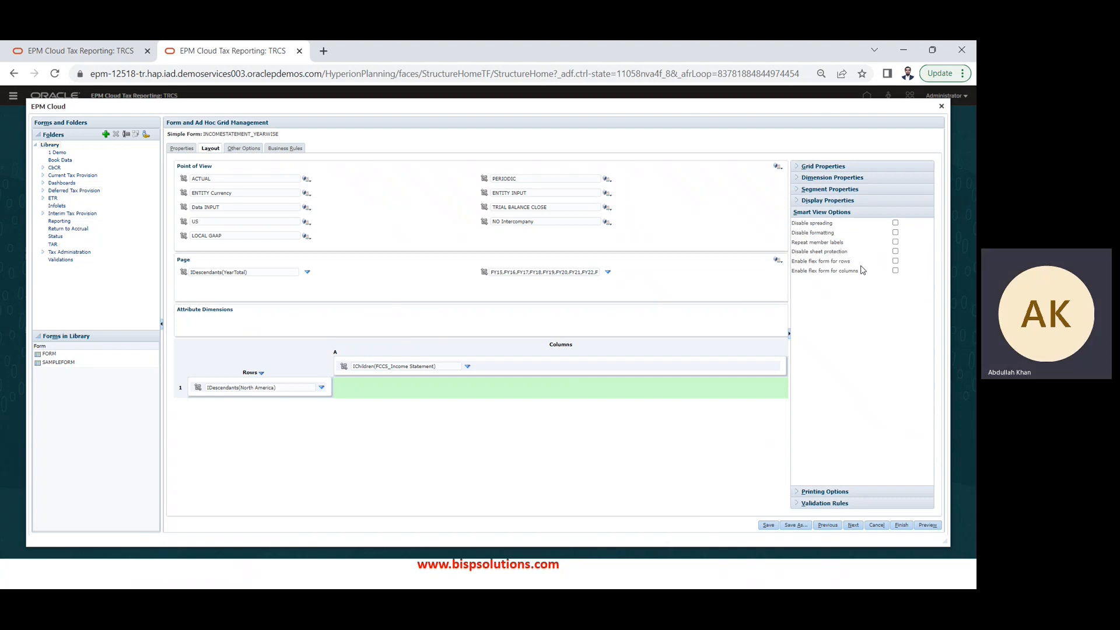
click(895, 261)
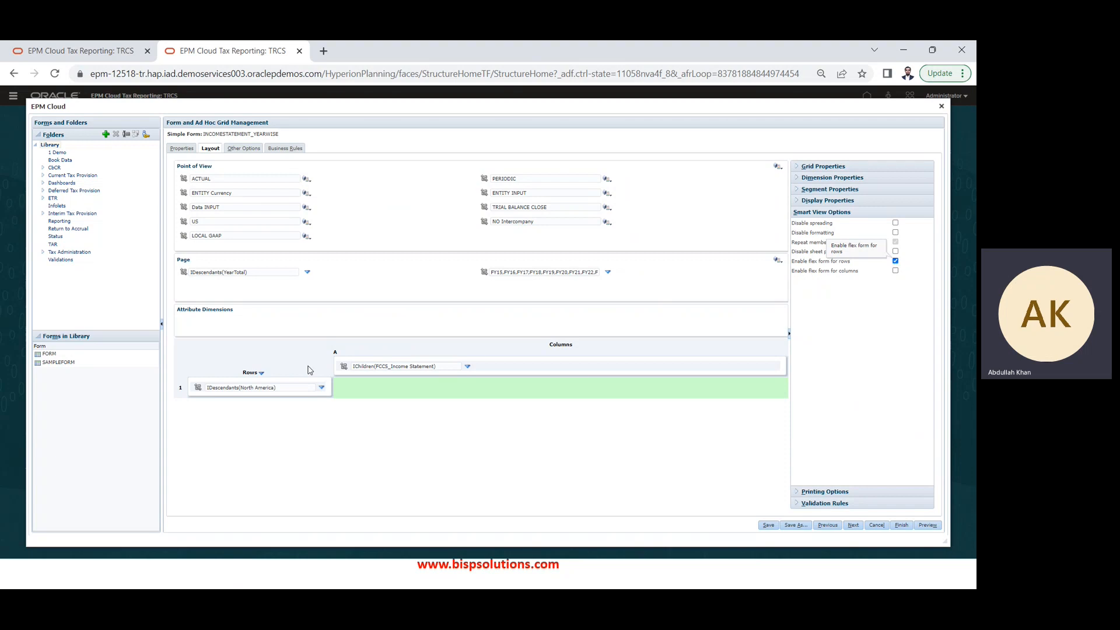
click(284, 387)
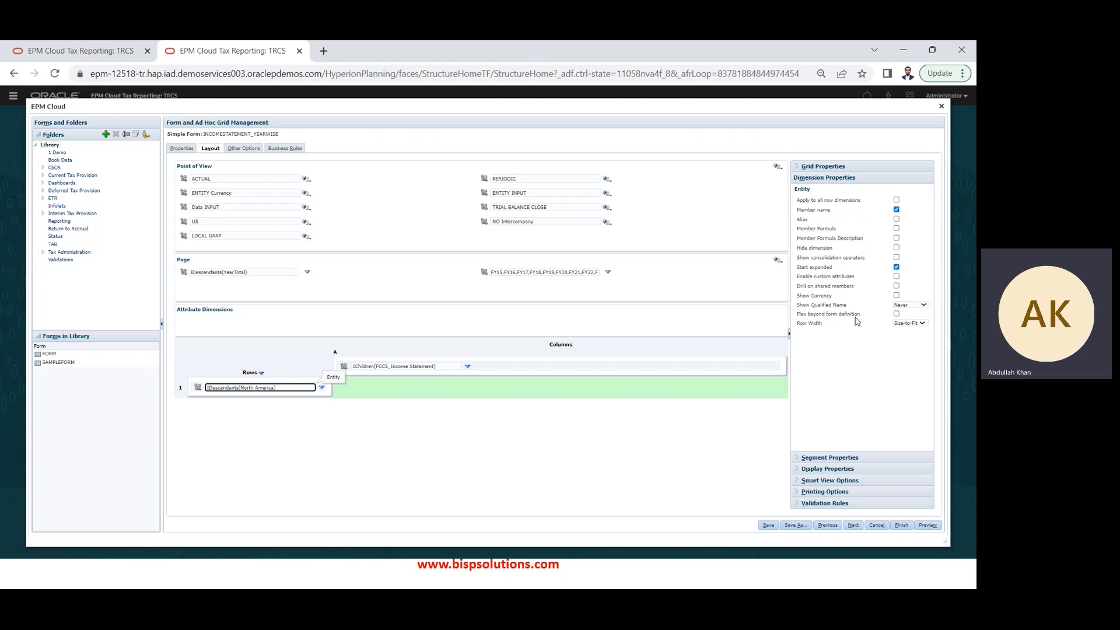
click(896, 314)
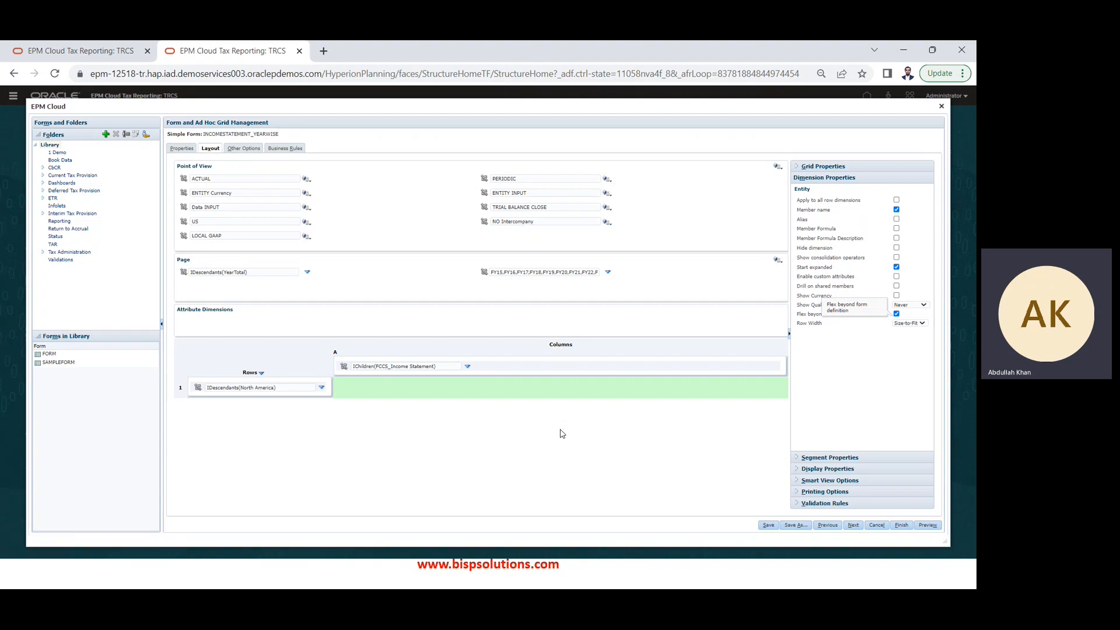
- Switch to Excel, create a blank workbook and show the Smart View commands
key(super)
text(EX)
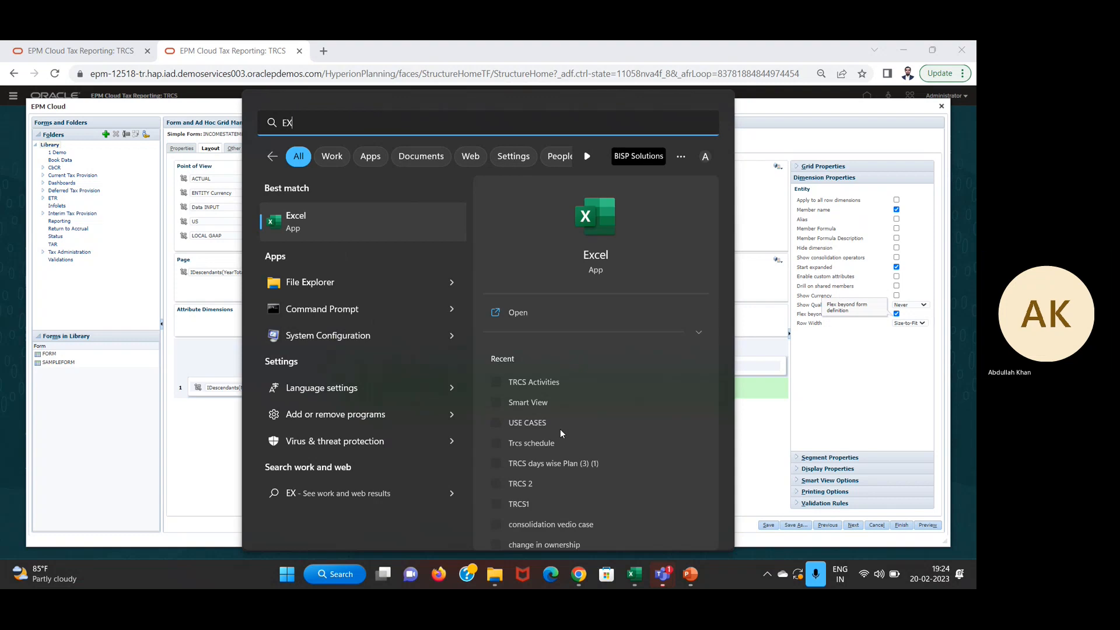
key(Return)
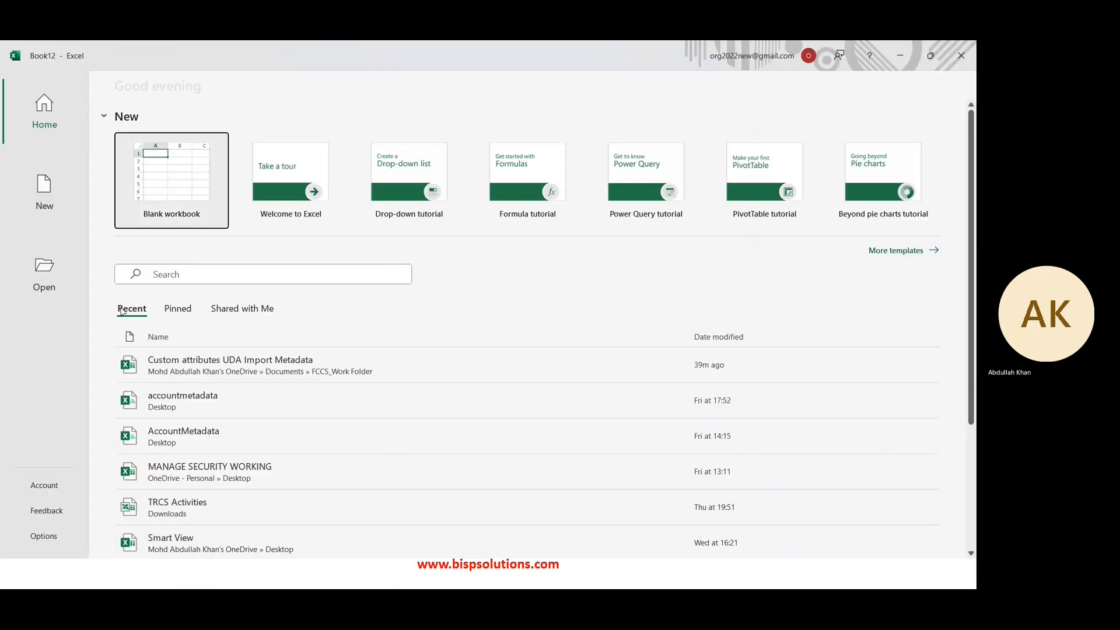
click(44, 206)
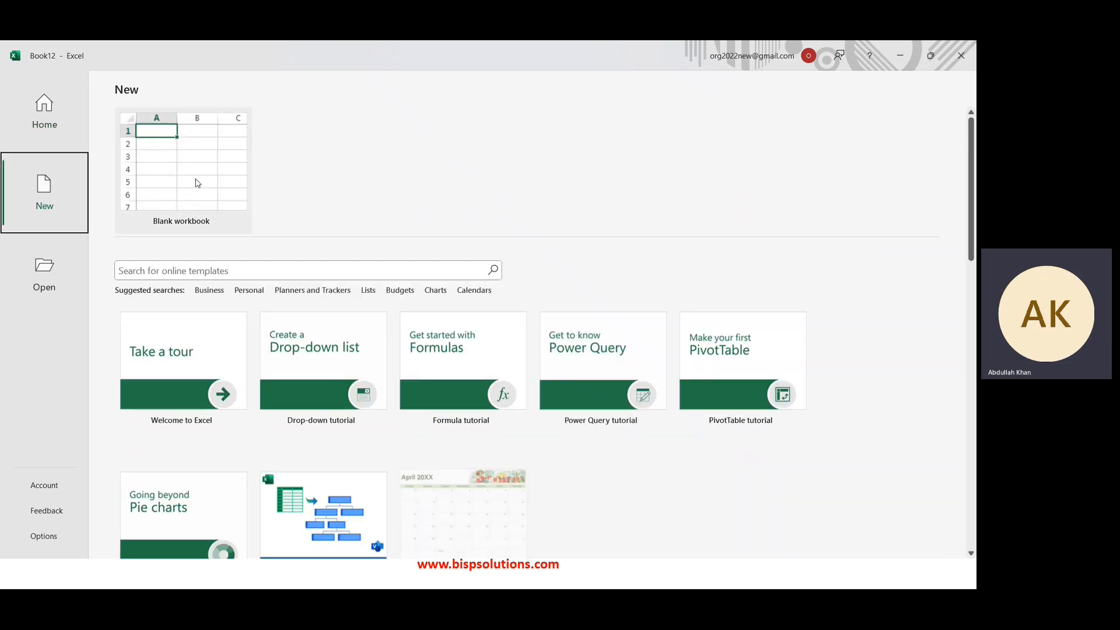
click(216, 175)
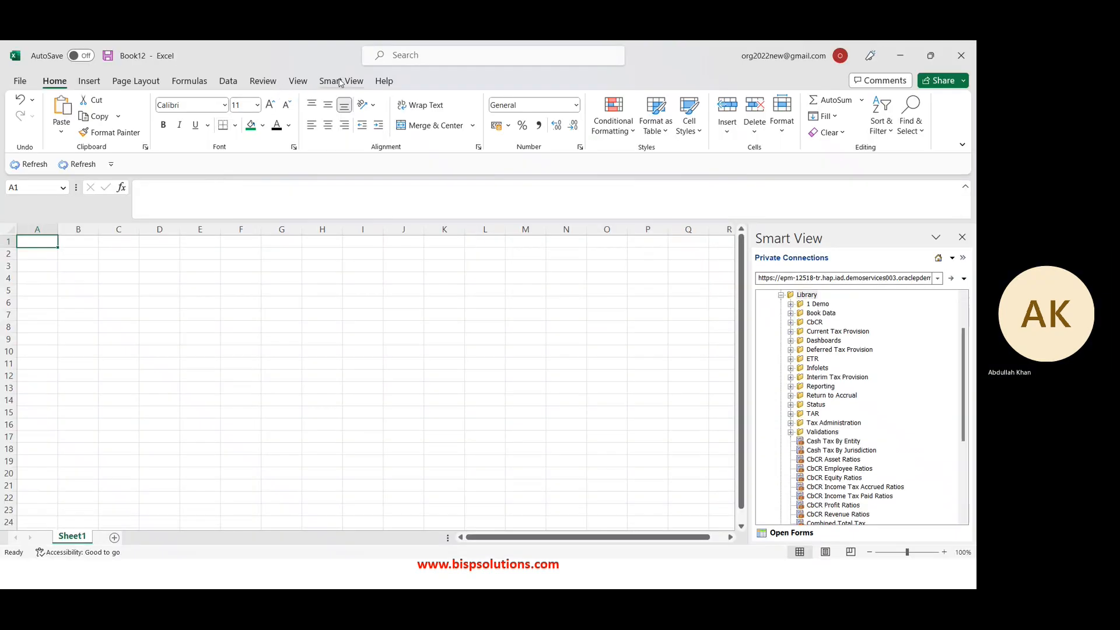
click(340, 81)
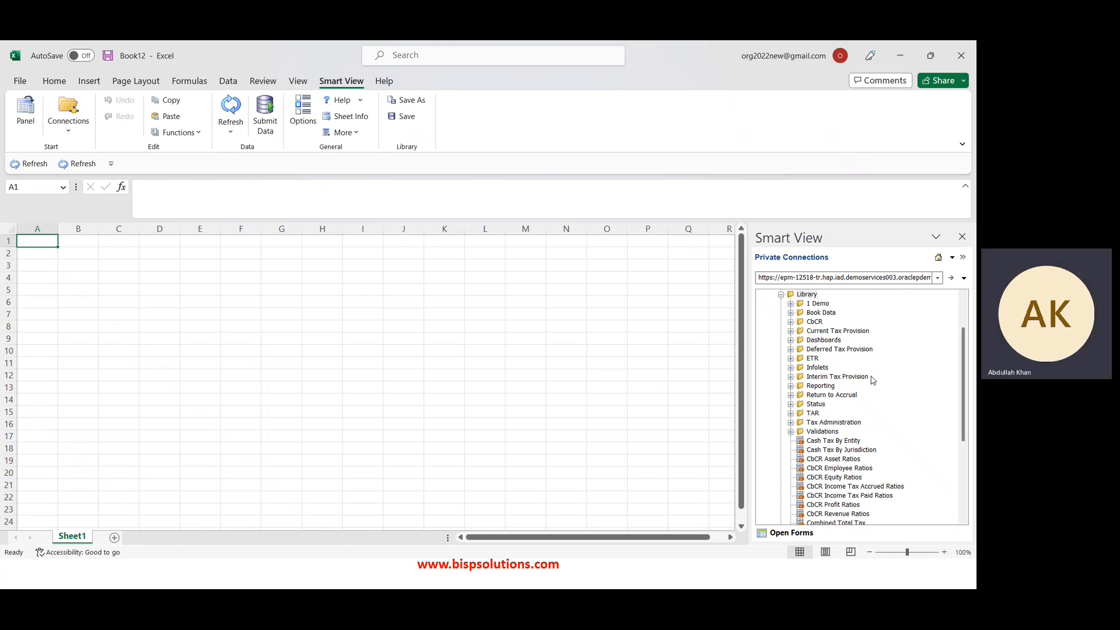
- Reload the Smart View private connection, expand the TRCS Library, and try to open the INCOMESTATEMENT_YEARWISE form
scroll(953, 311, up, 2)
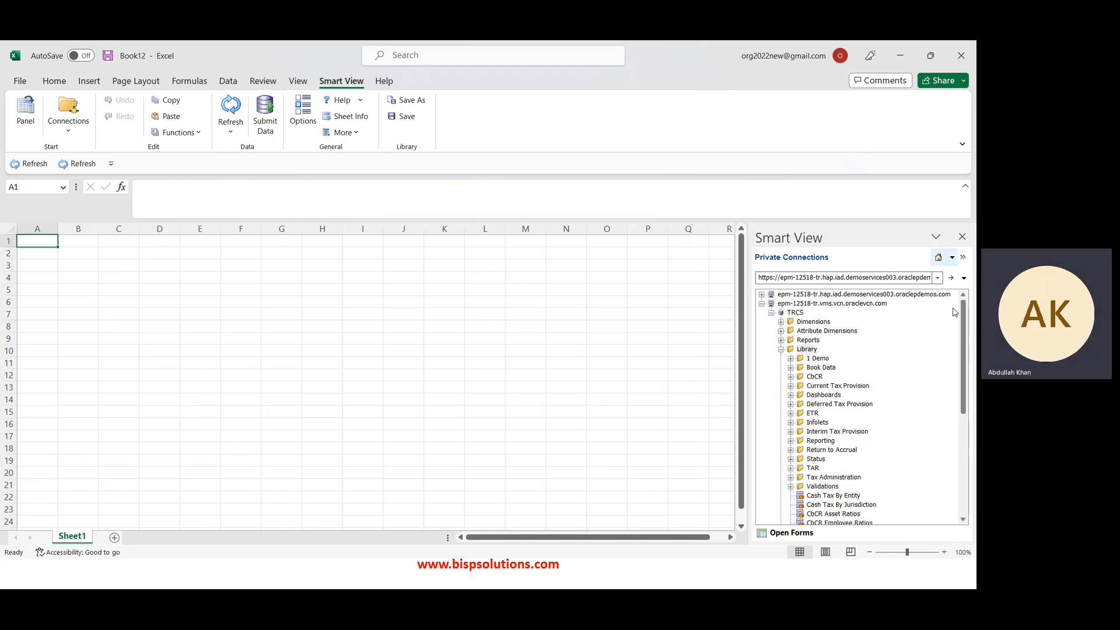
scroll(955, 344, down, 4)
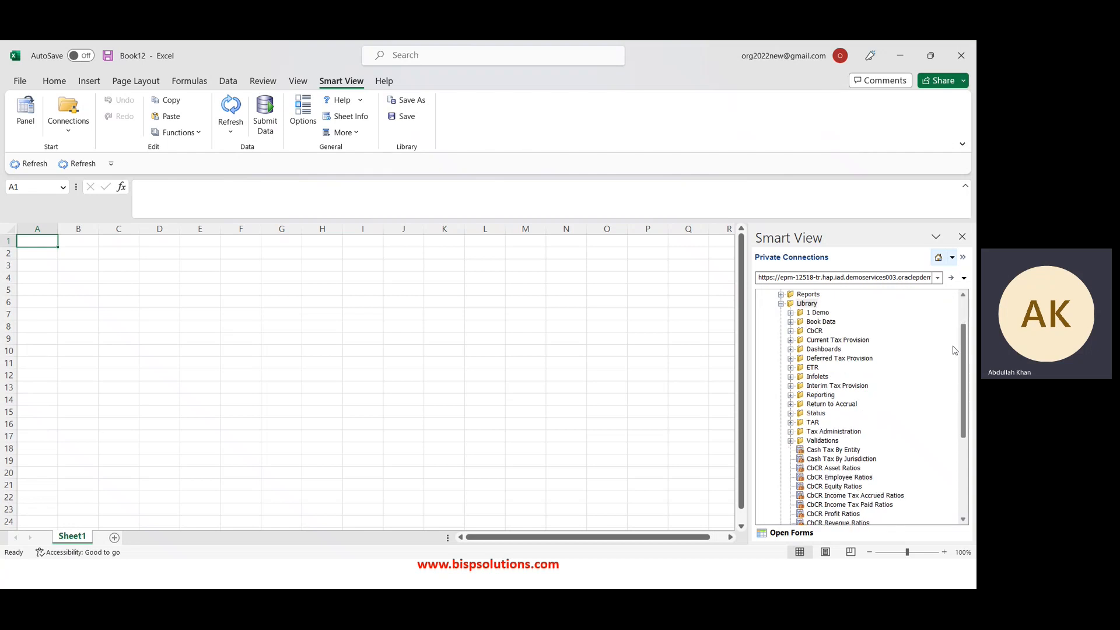
scroll(955, 379, down, 3)
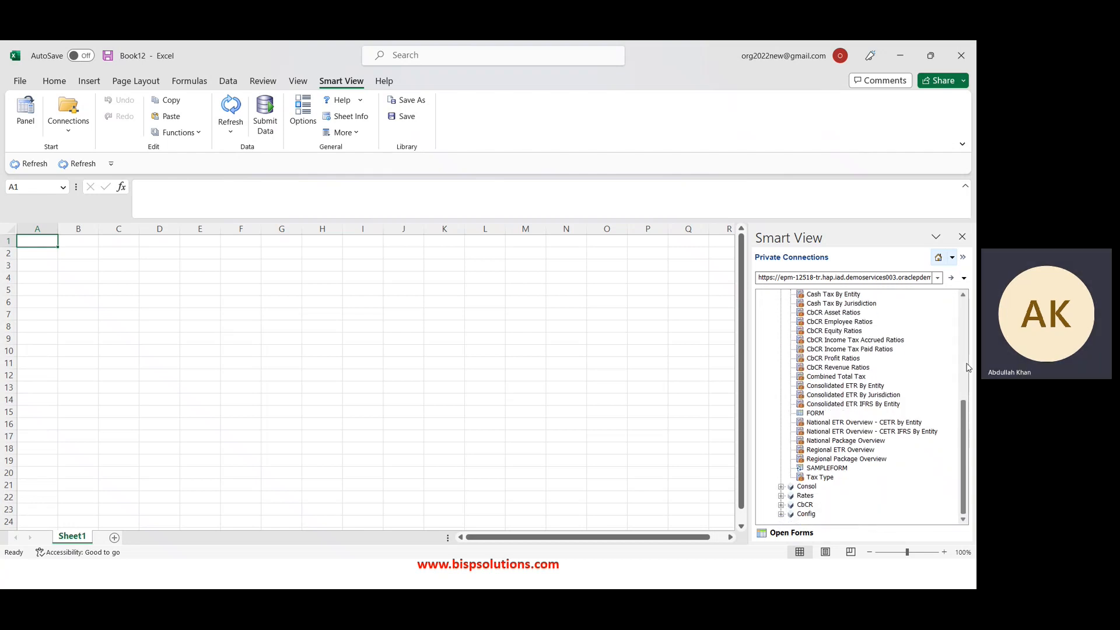
click(951, 278)
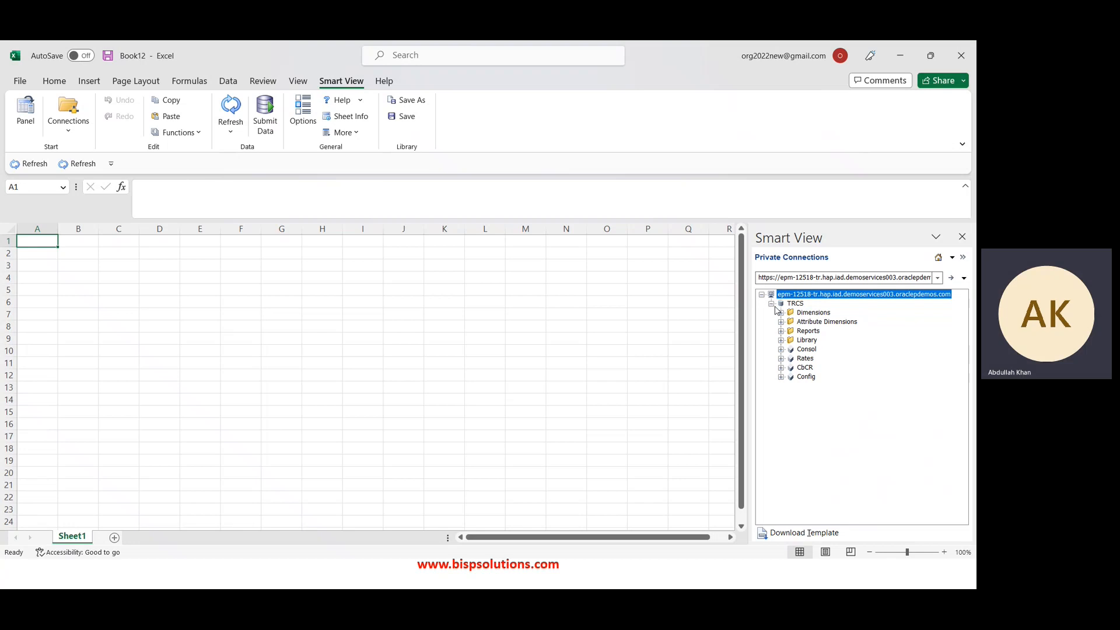
click(780, 340)
drag(968, 352, 956, 429)
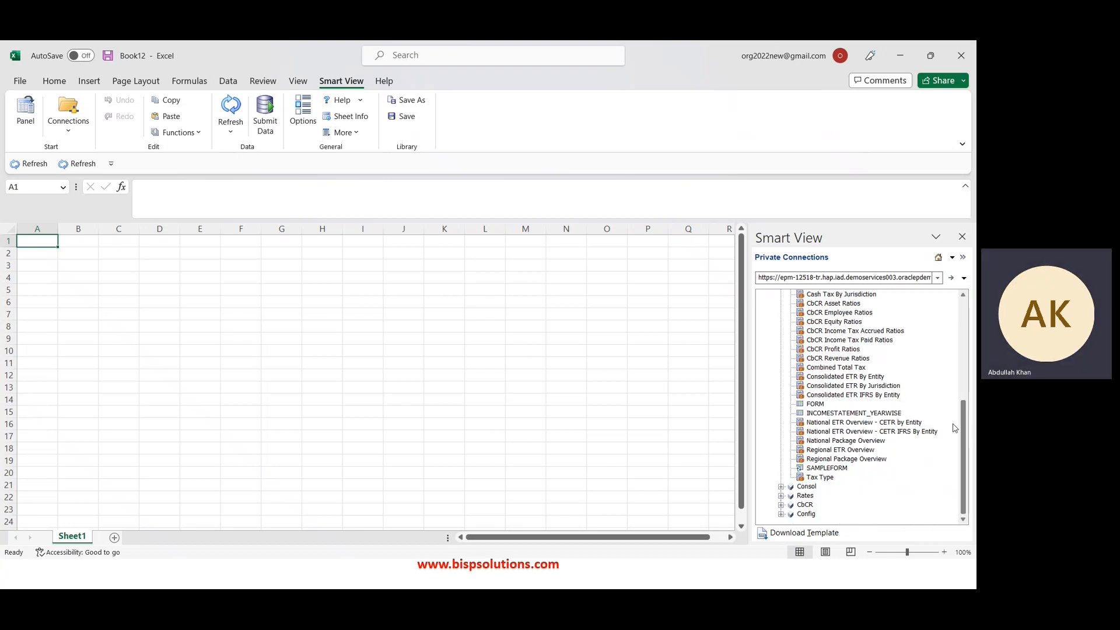
click(819, 413)
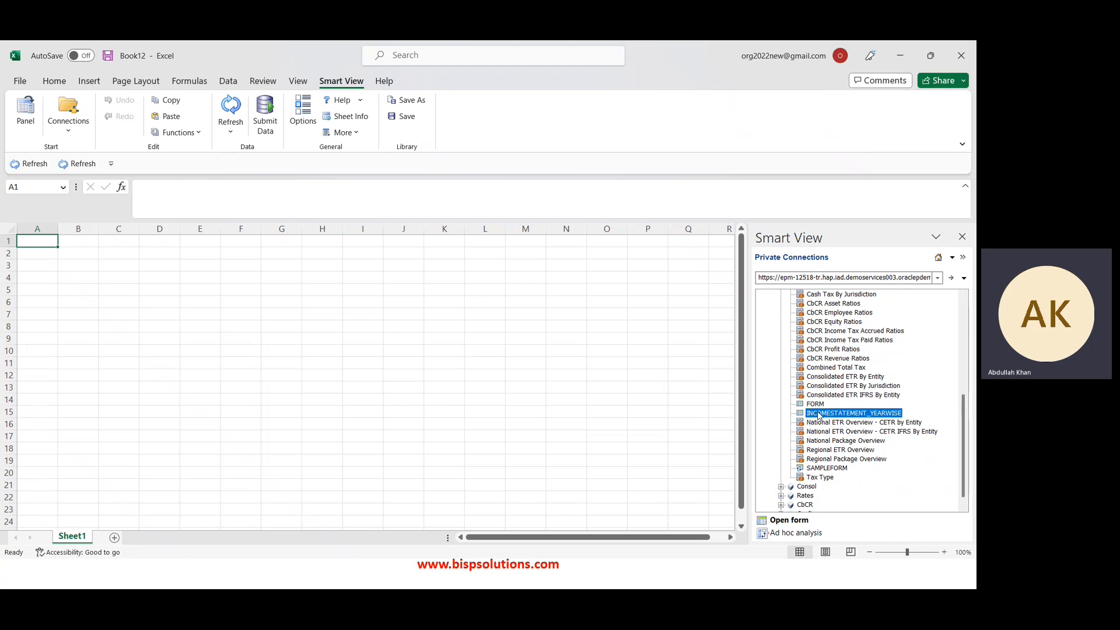
click(785, 521)
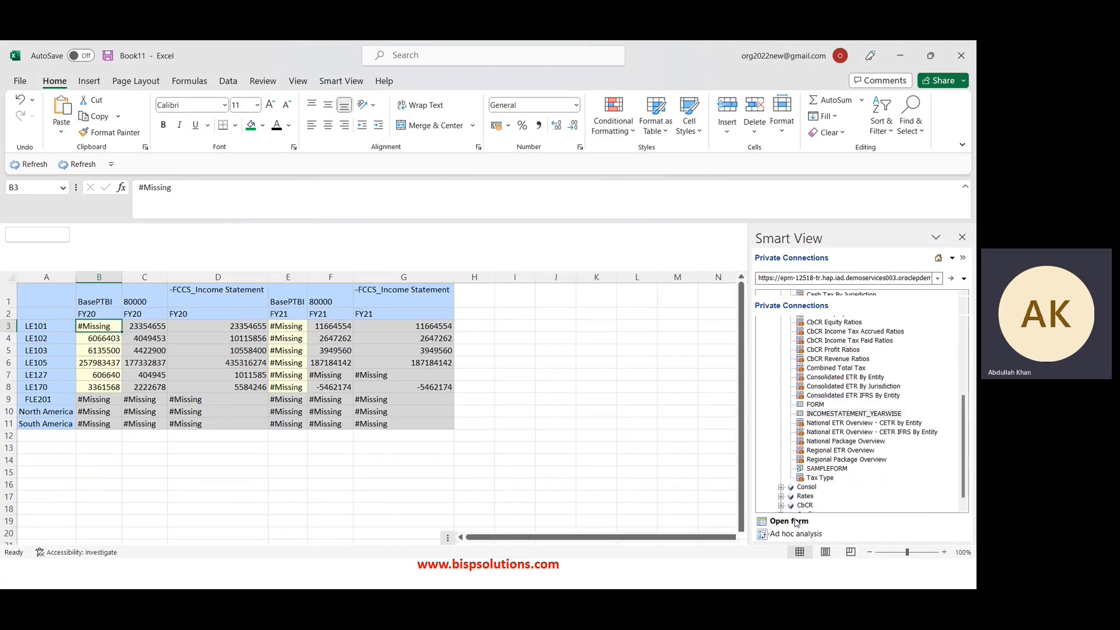
- Switch back to Tax Reporting in the browser and save the INCOMESTATEMENT_YEARWISE form with its flex settings
key(alt+Tab)
key(Tab)
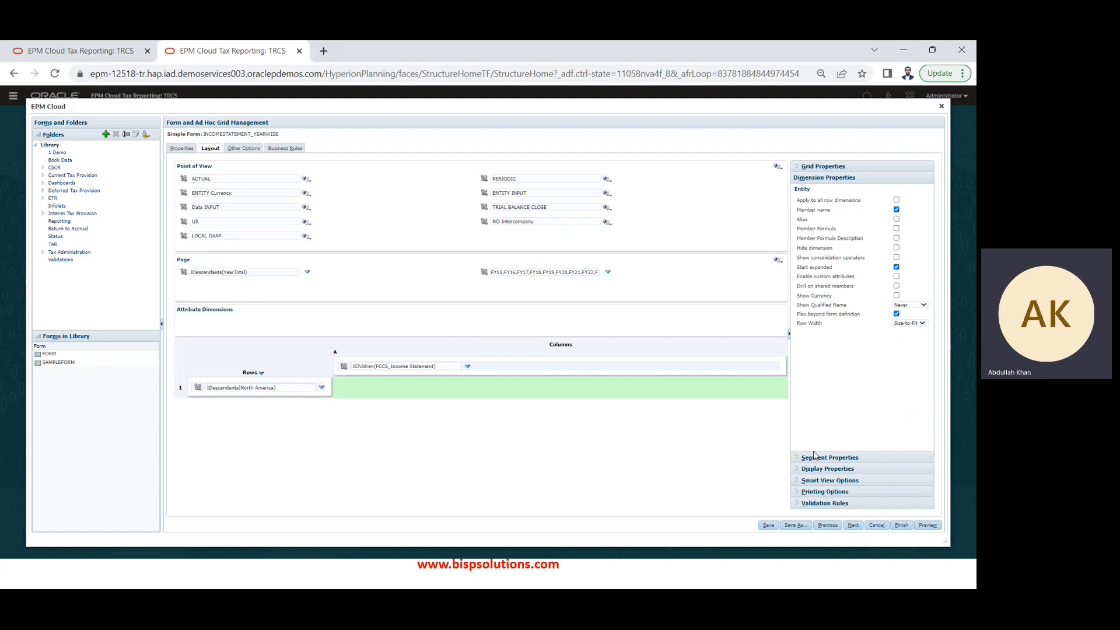
click(768, 526)
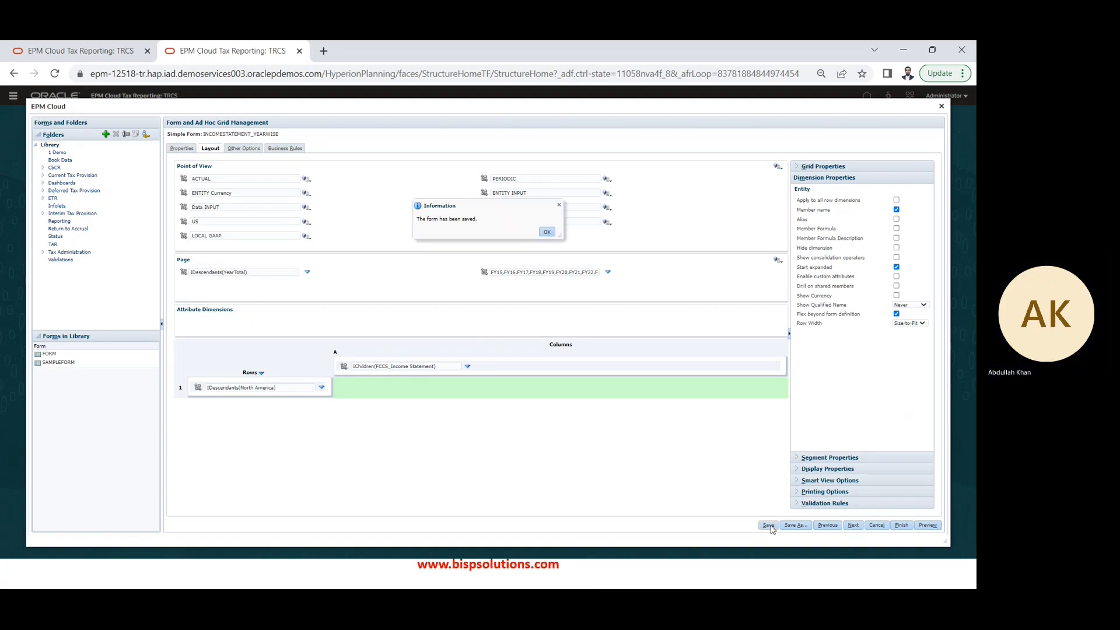
click(547, 233)
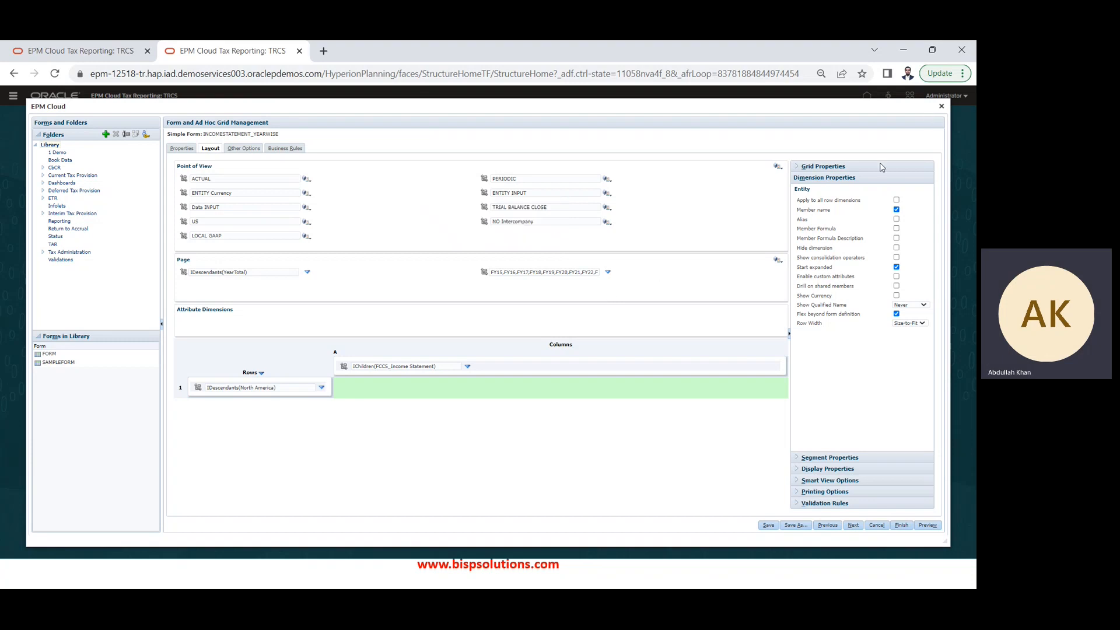
- Return to the blank Excel workbook, reload the Smart View connection, and open INCOMESTATEMENT_YEARWISE from the Library as a flex form
key(alt+Tab)
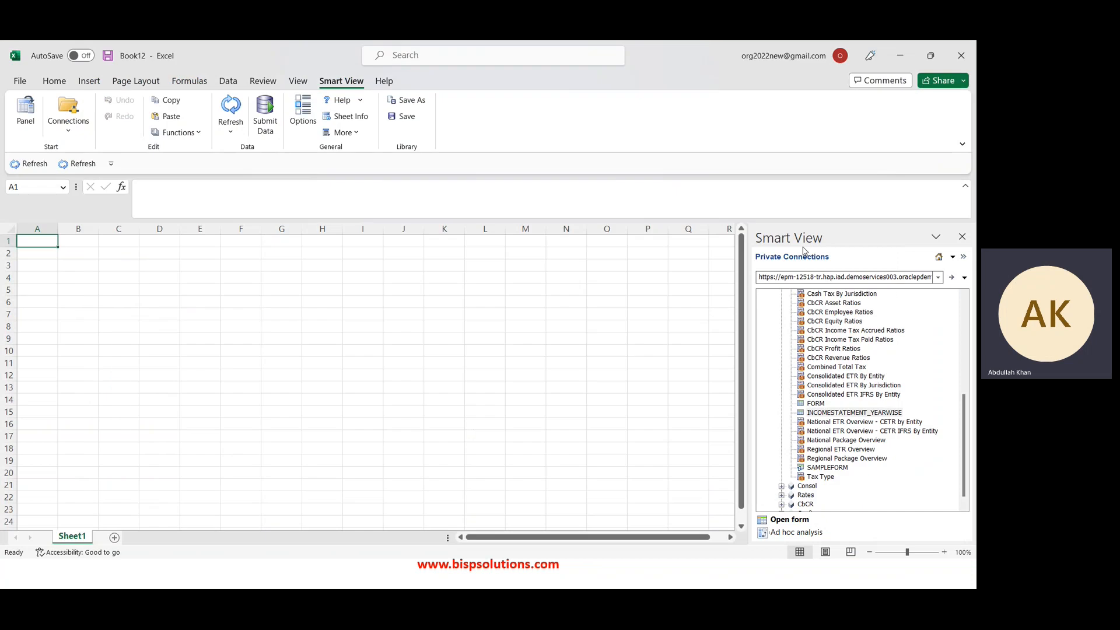
click(679, 299)
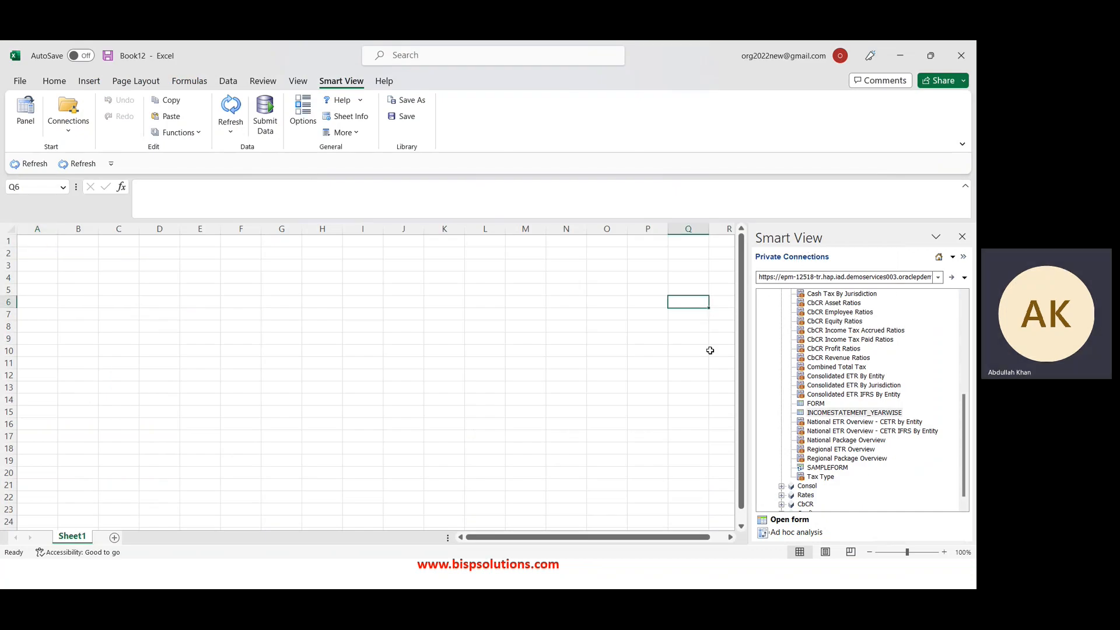
click(950, 280)
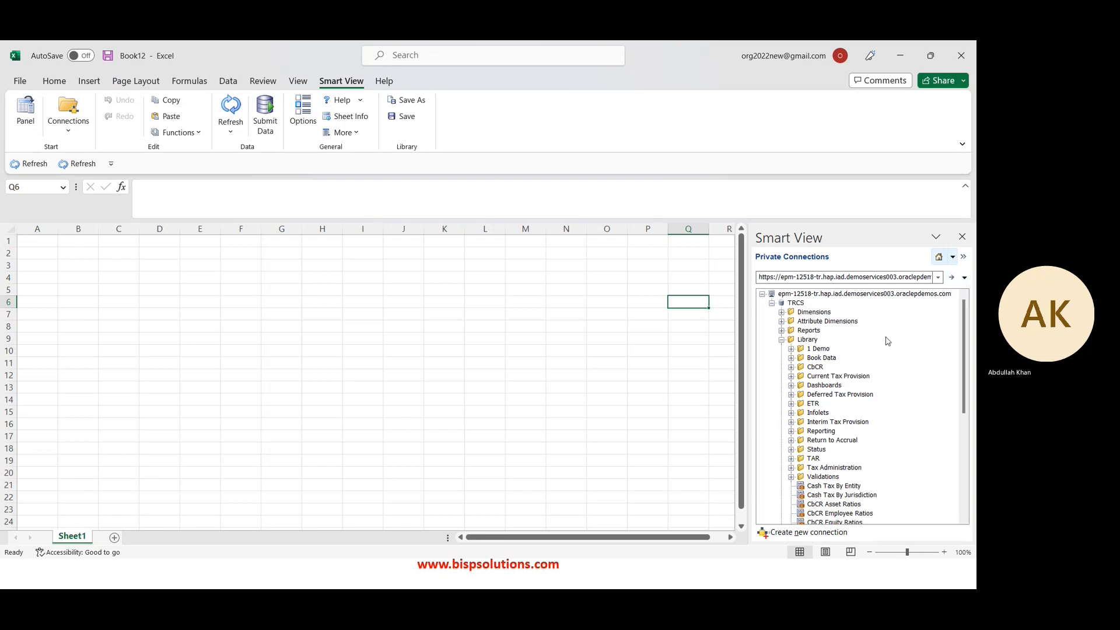
drag(962, 333, 962, 419)
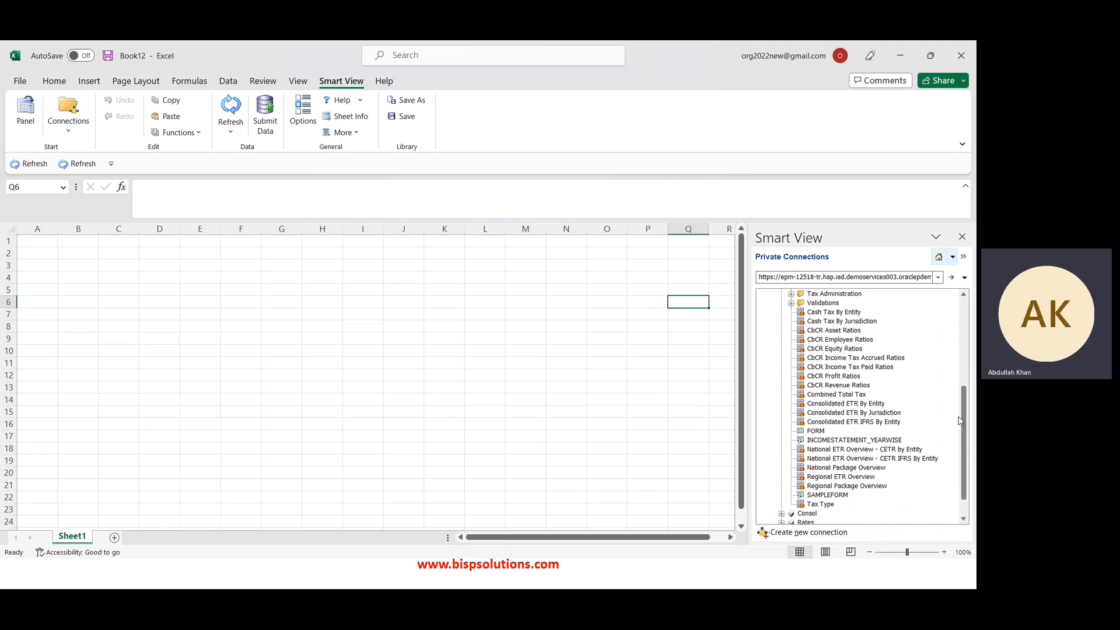
click(864, 441)
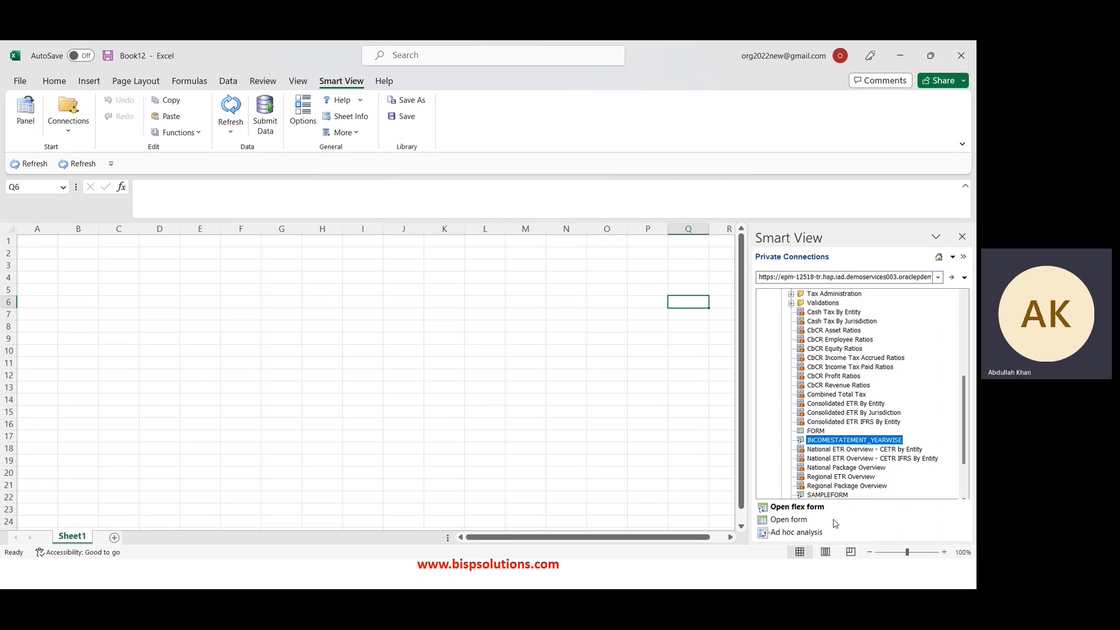
click(798, 507)
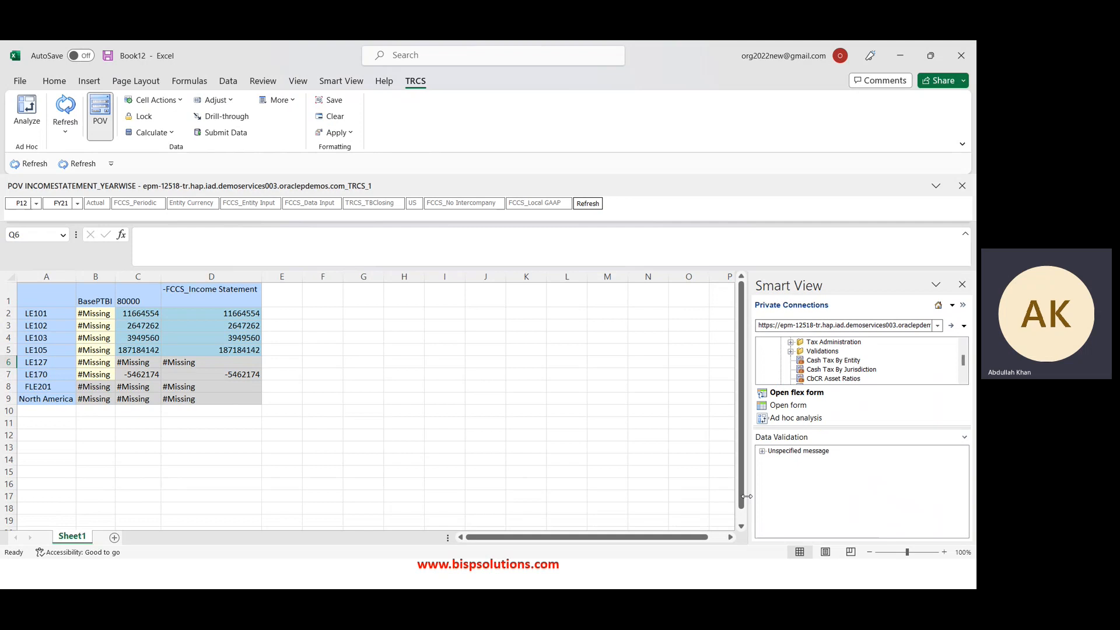
- Enter South America as an additional row member in cell A10, directly below North America
click(683, 474)
key(Left)
key(Left)
key(Left)
key(Left)
key(Left)
key(Left)
key(Left)
key(Left)
key(Left)
key(Left)
key(Left)
key(Left)
key(Left)
key(Left)
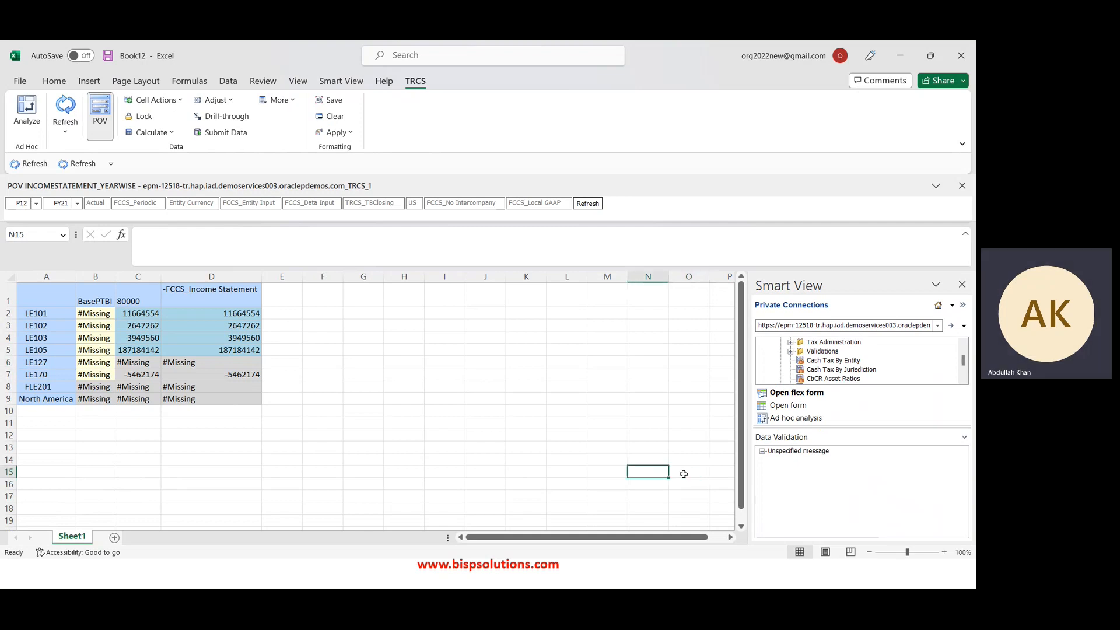
key(Up)
key(Up)
key(Up)
key(Up)
key(Up)
key(Up)
key(Down)
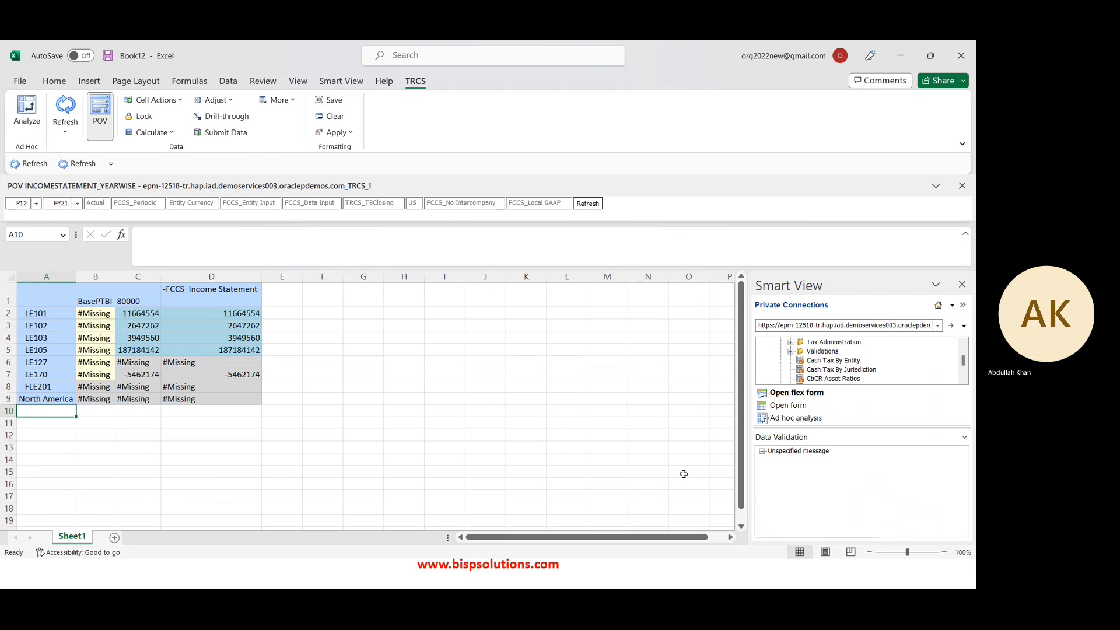
text(South Amer)
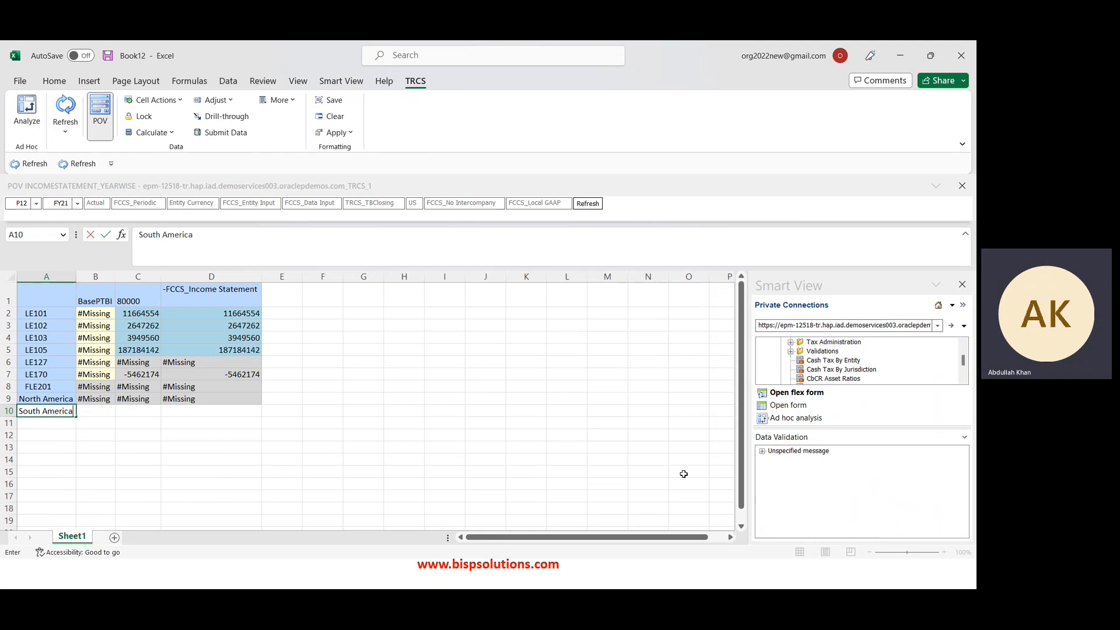
text(ica)
key(Return)
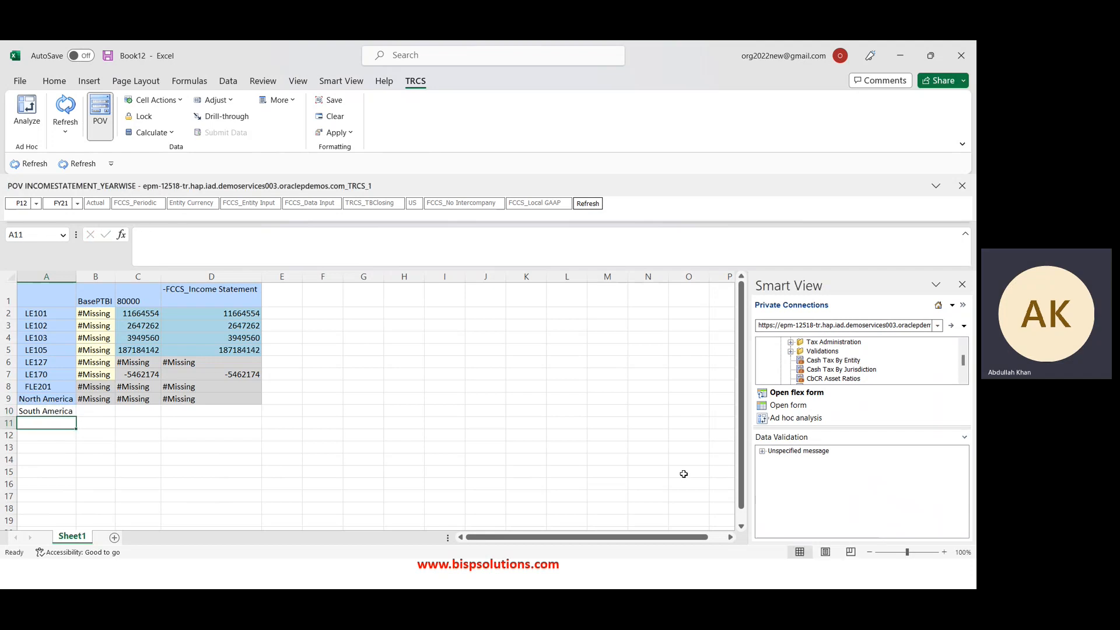
- Switch to Tax Reporting in the browser, close the form editor, and open the Entity dimension in the Dimensions editor
key(alt+Tab)
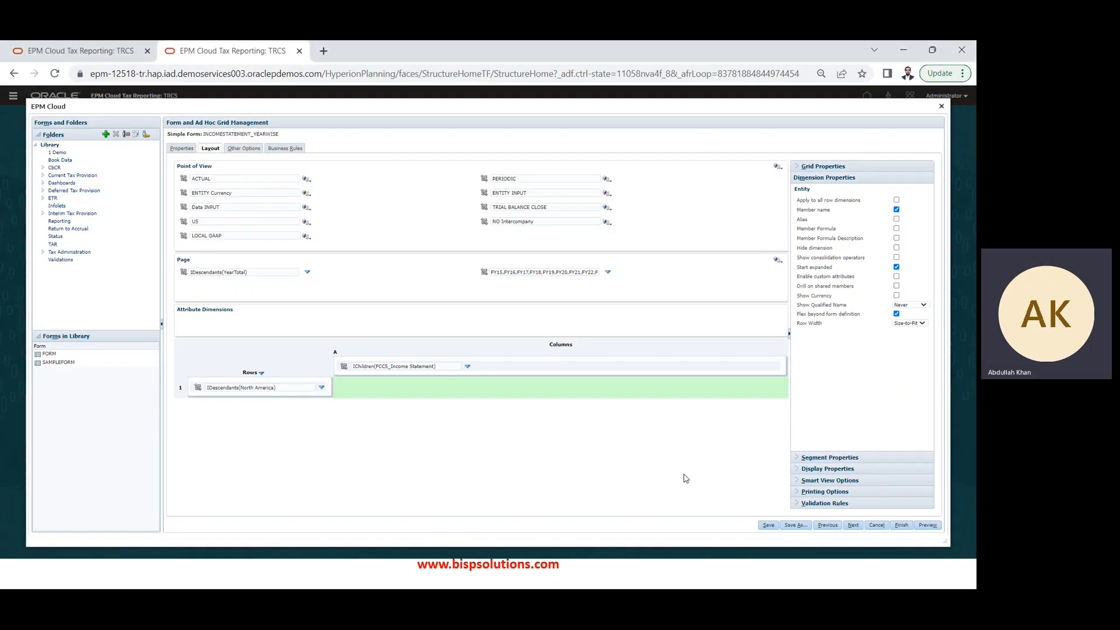
click(941, 106)
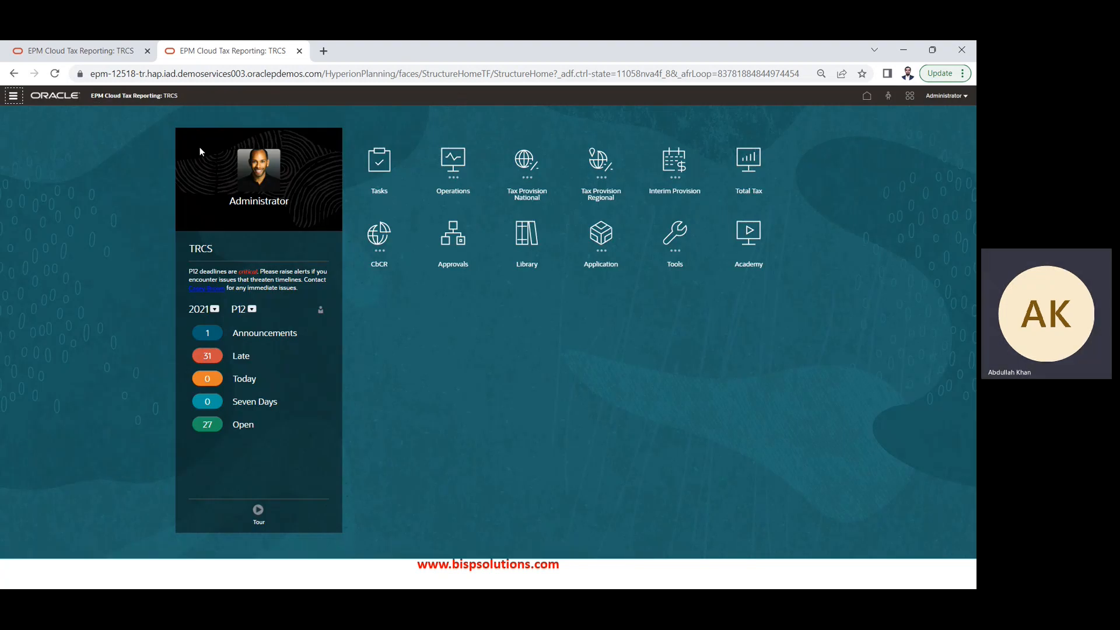
click(14, 97)
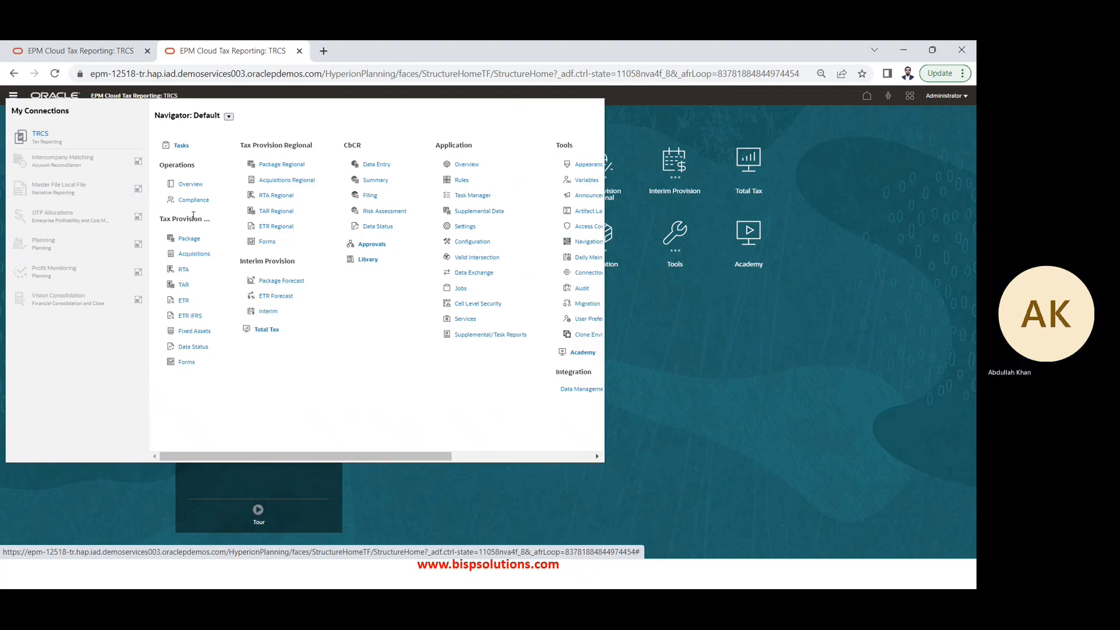
drag(377, 460, 511, 480)
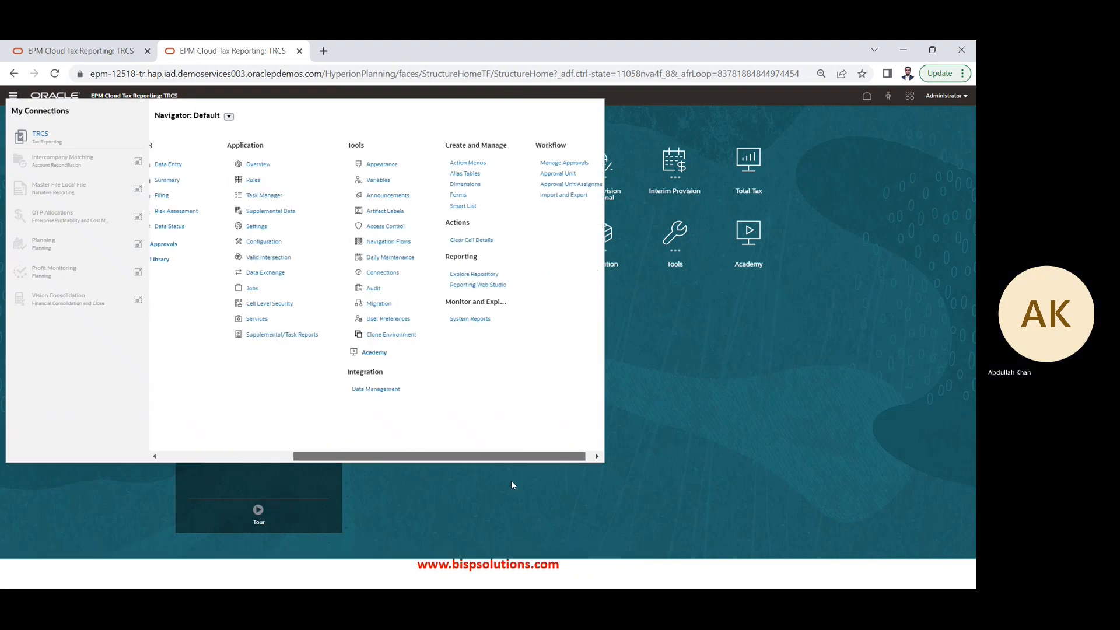
click(476, 185)
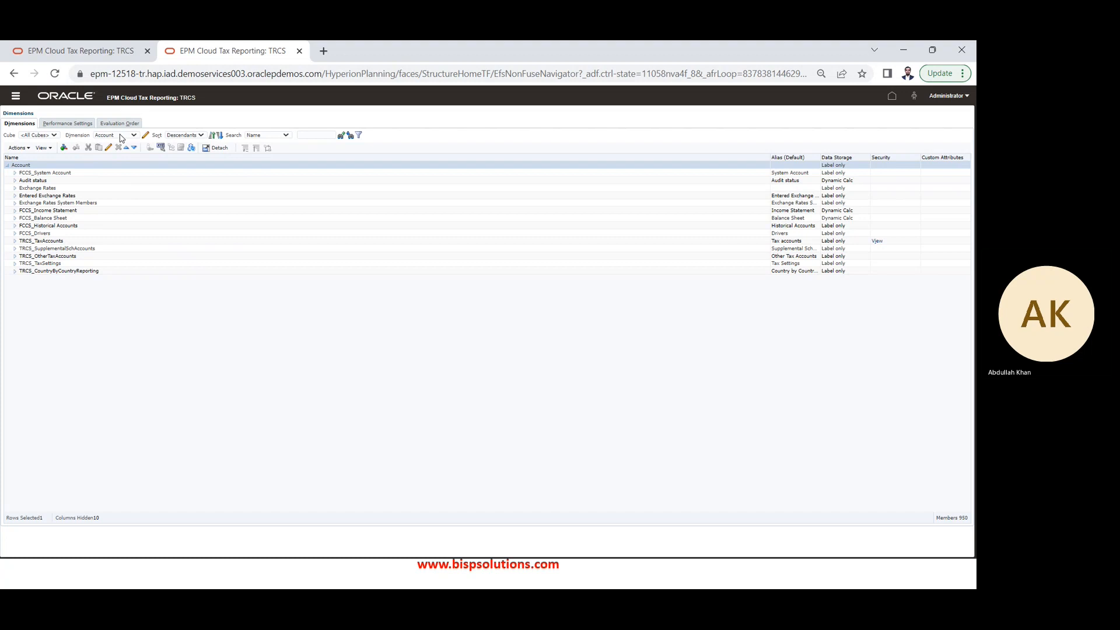
click(122, 137)
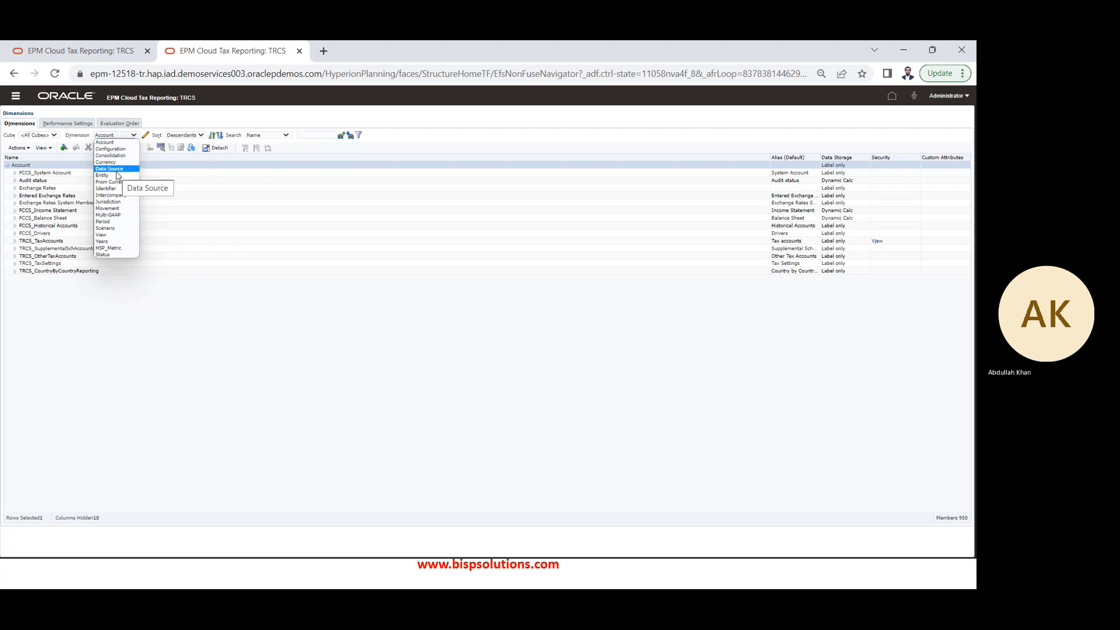
click(114, 175)
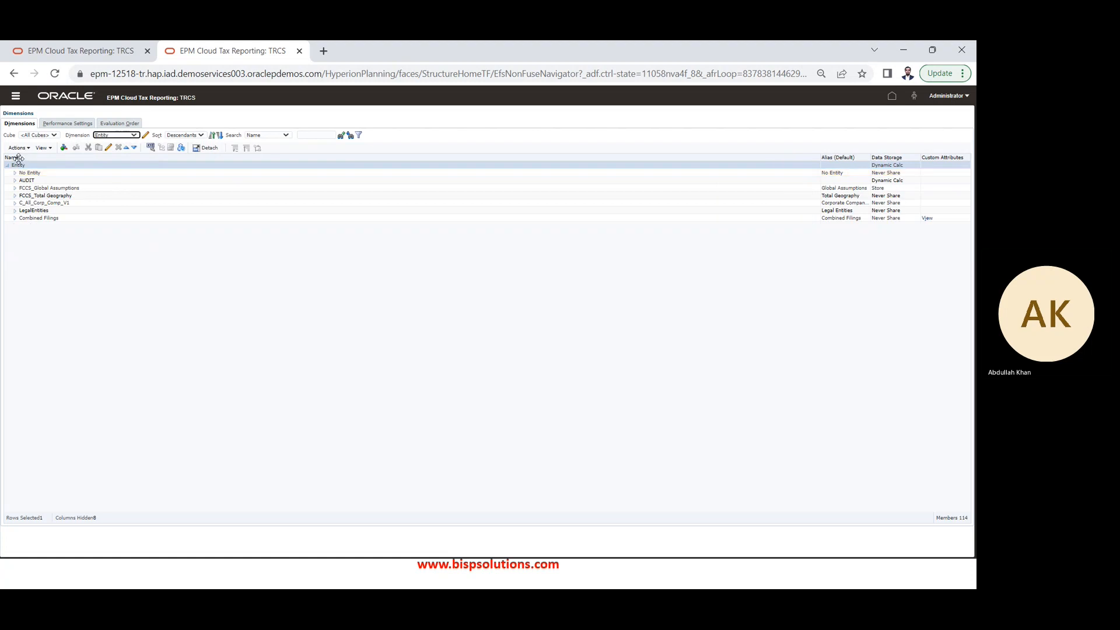
- Expand FCCS_Total Geography and its North America and South America branches to examine their member entities
click(14, 188)
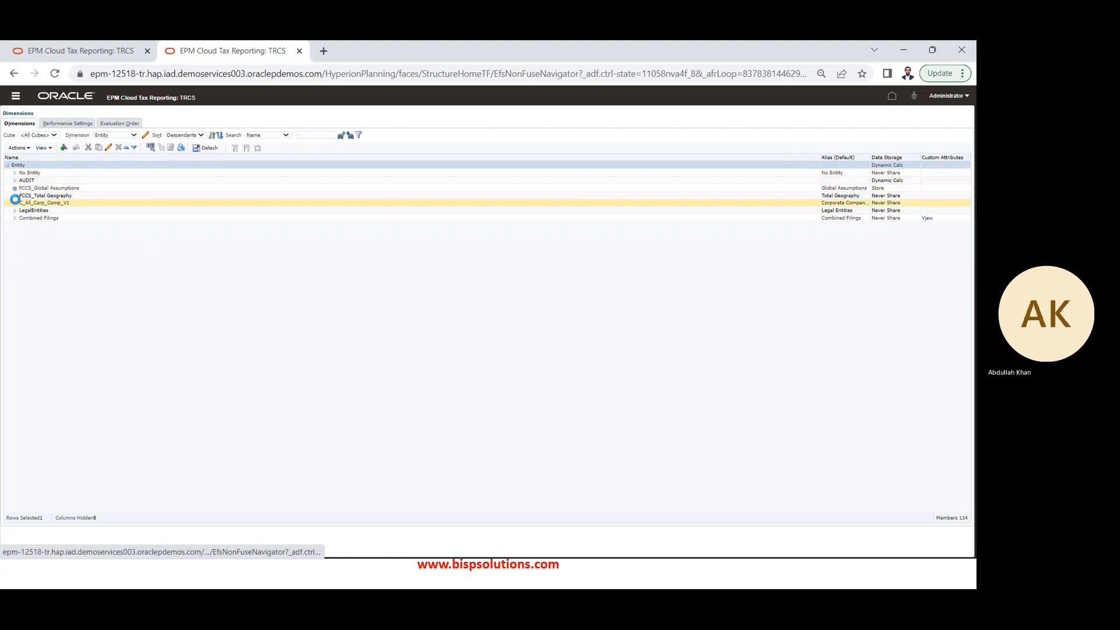
click(15, 196)
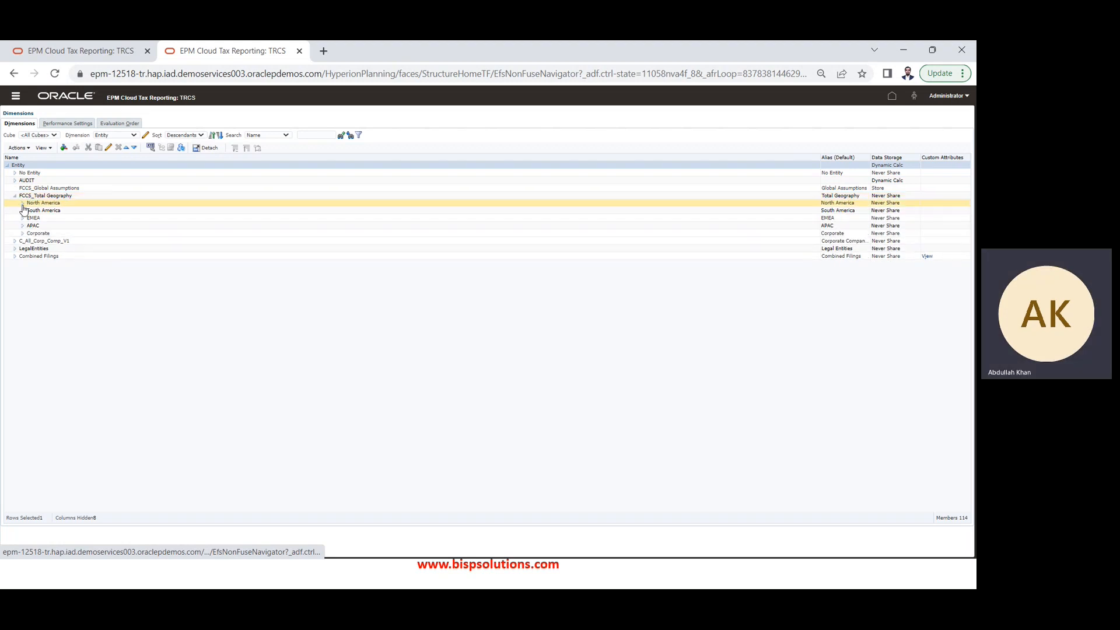
click(23, 203)
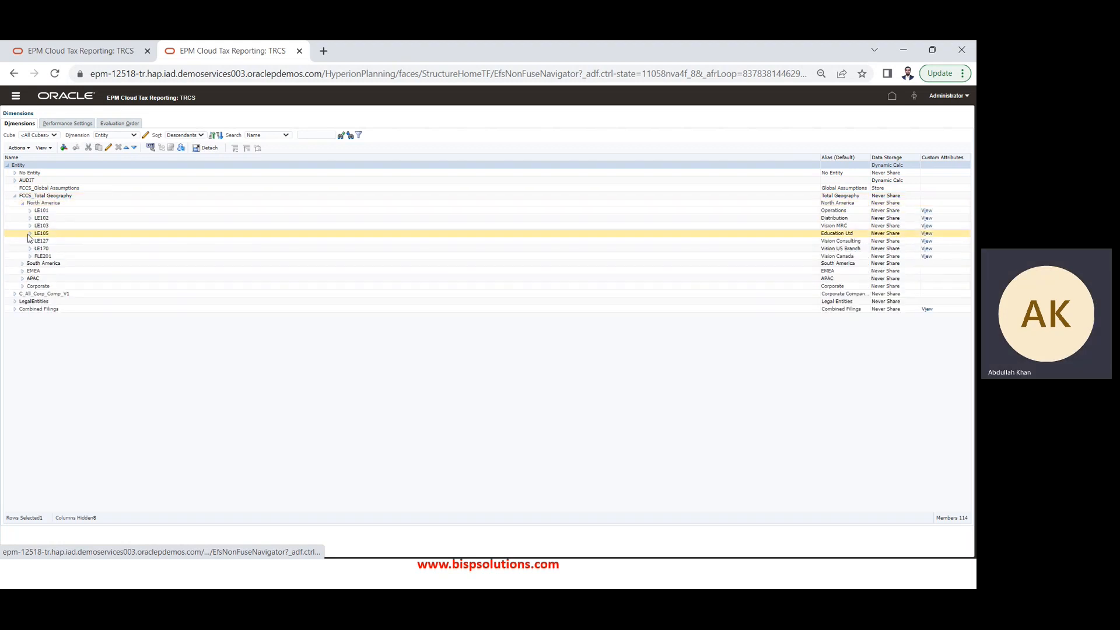
click(23, 265)
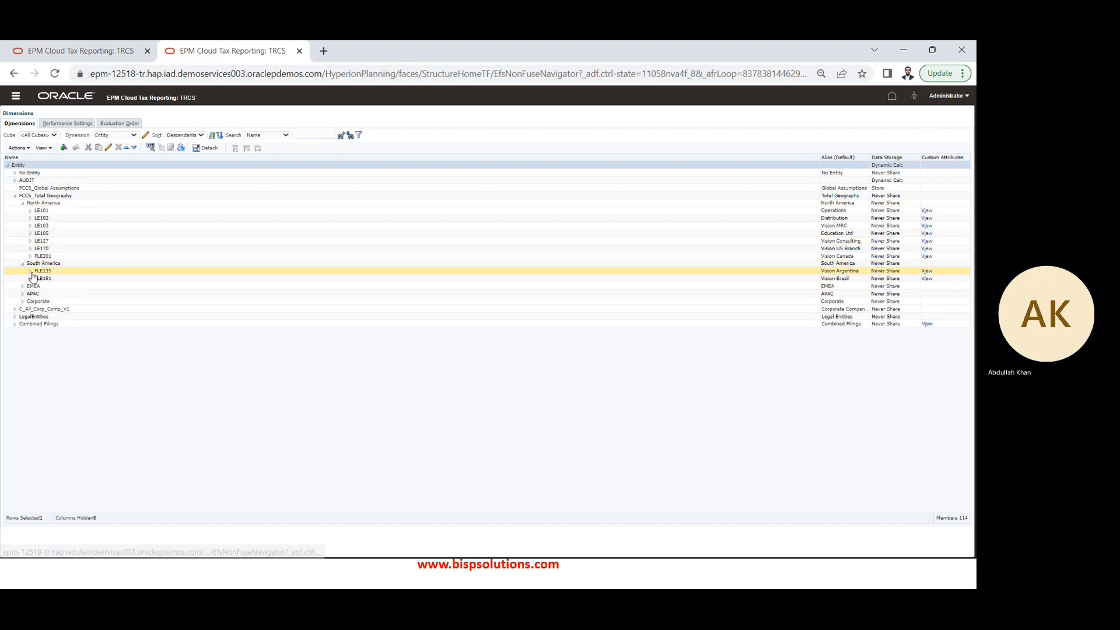
click(30, 271)
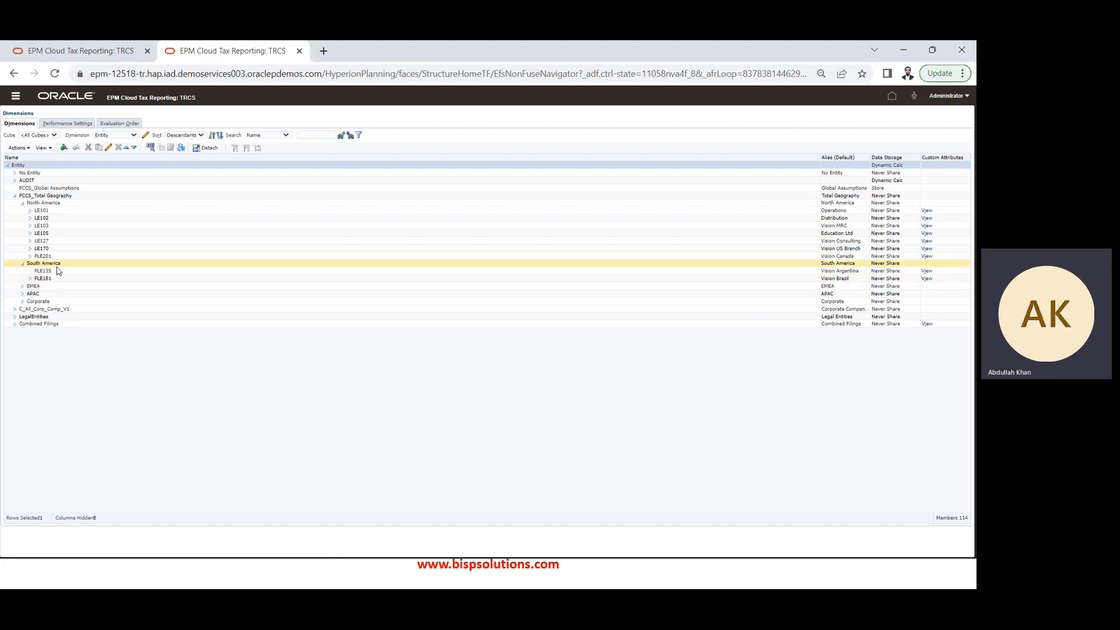
- Return to the Excel workbook and refresh the flex form to retrieve data for the added South America row
key(alt+Tab)
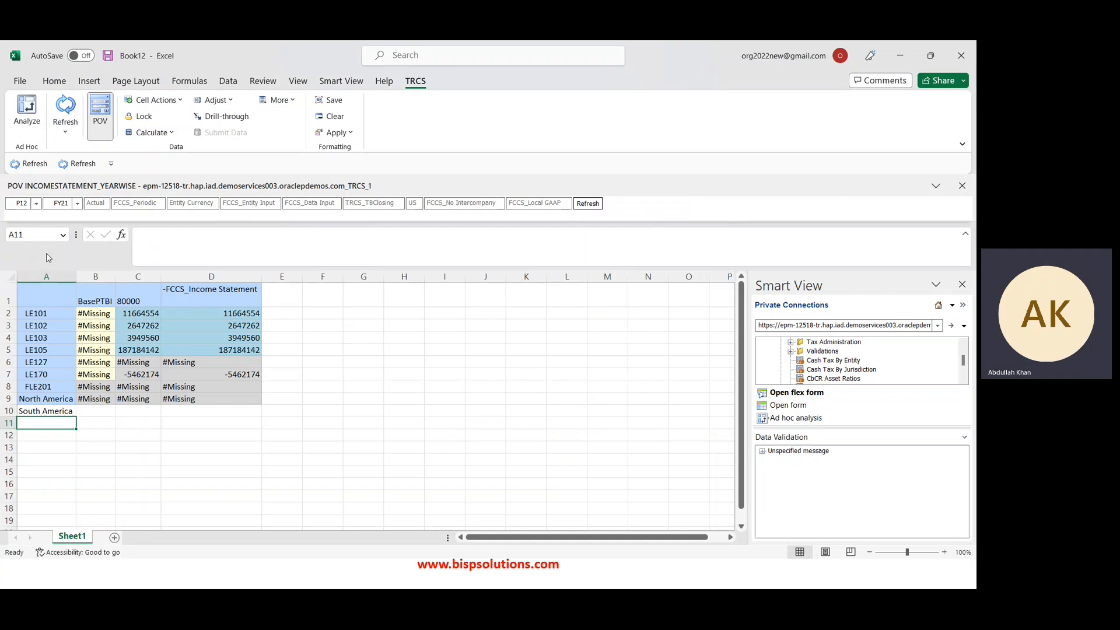
click(39, 408)
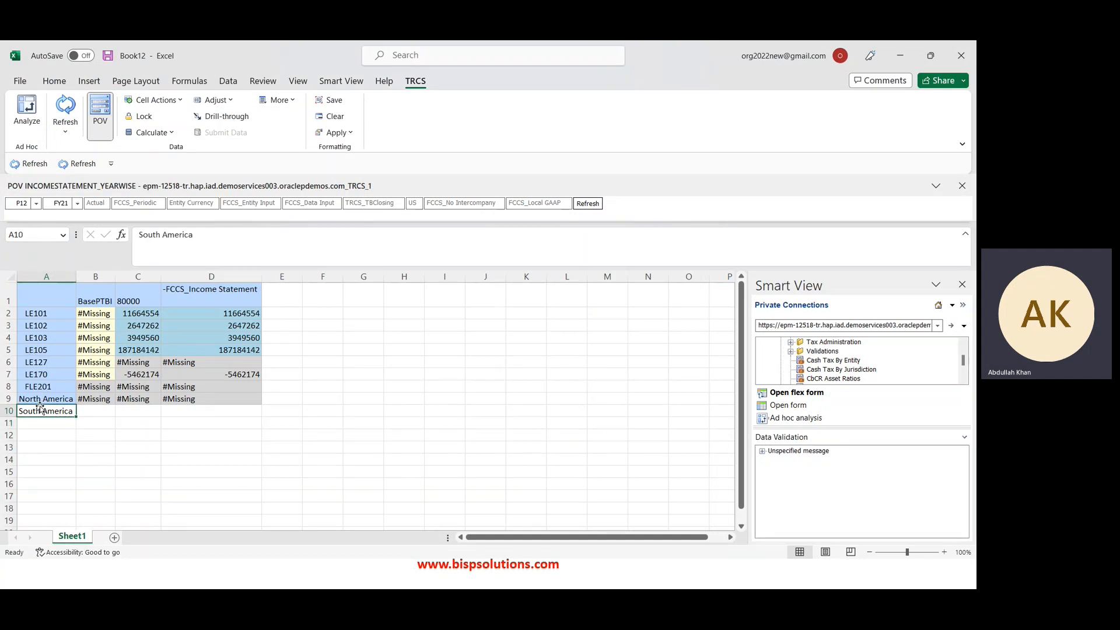
click(45, 388)
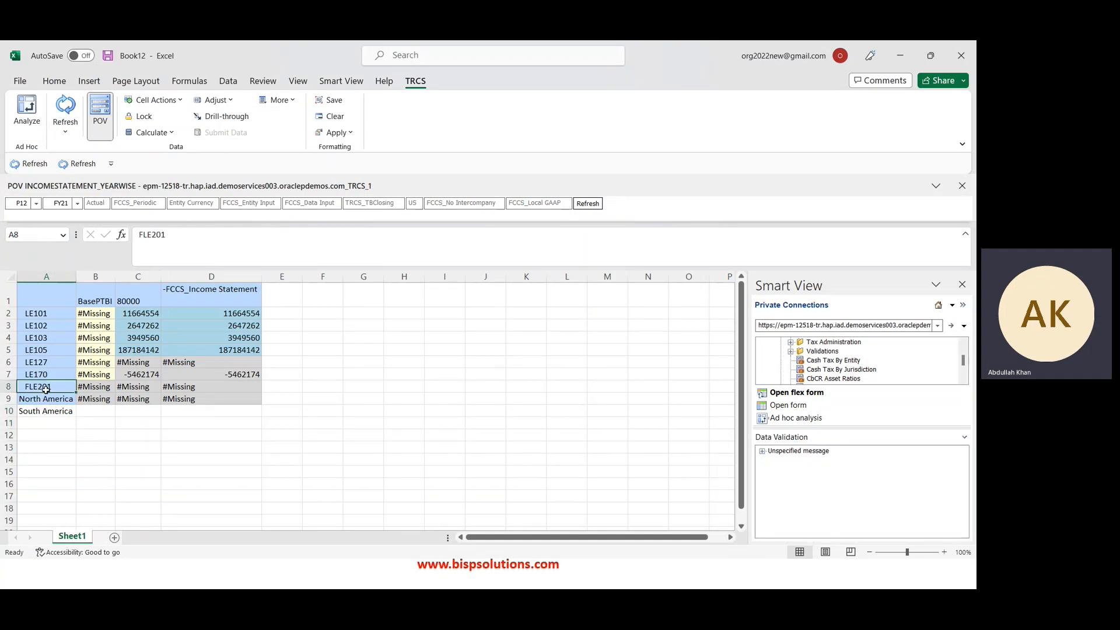
click(66, 111)
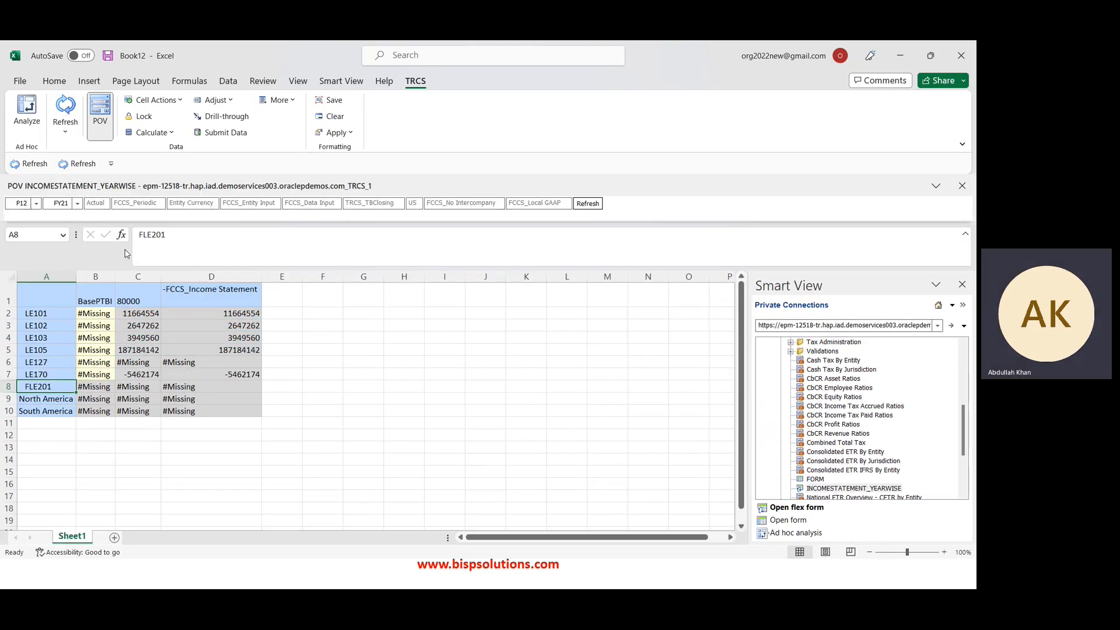
- Add entity FLE135 as a row member in cell A11 below South America and refresh the flex form
click(44, 406)
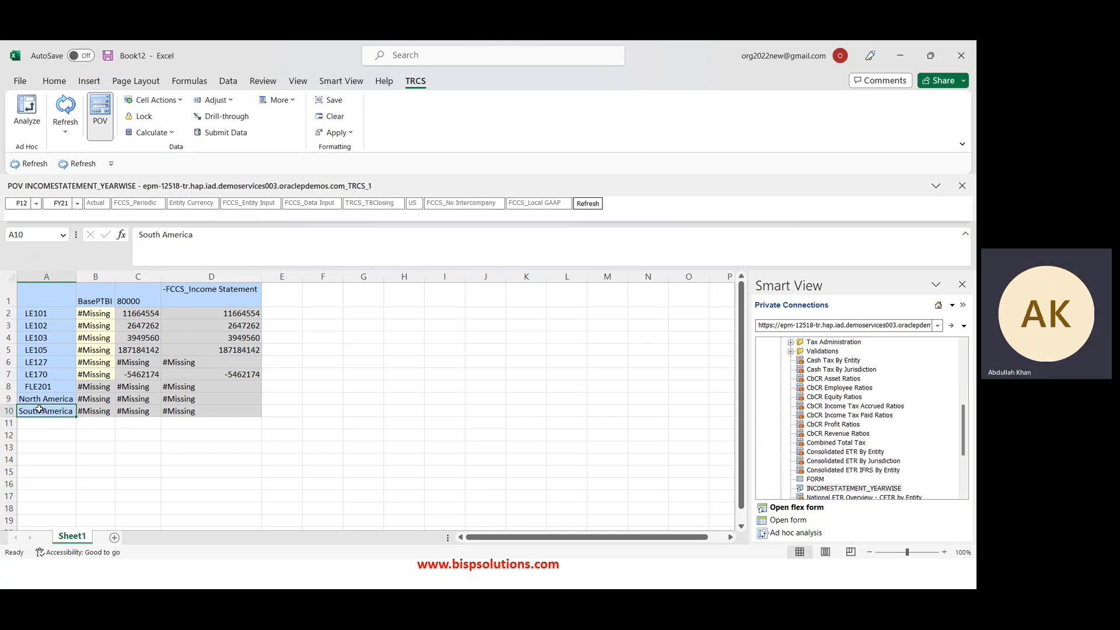
click(34, 412)
click(35, 424)
key(alt+Tab)
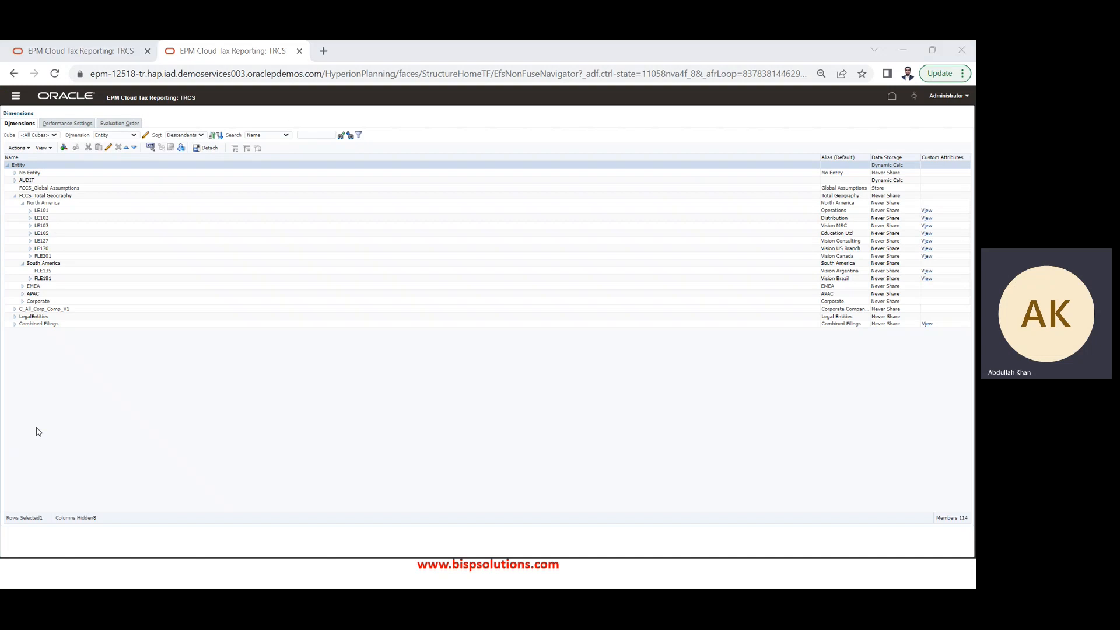
key(alt+Tab)
text(FLE)
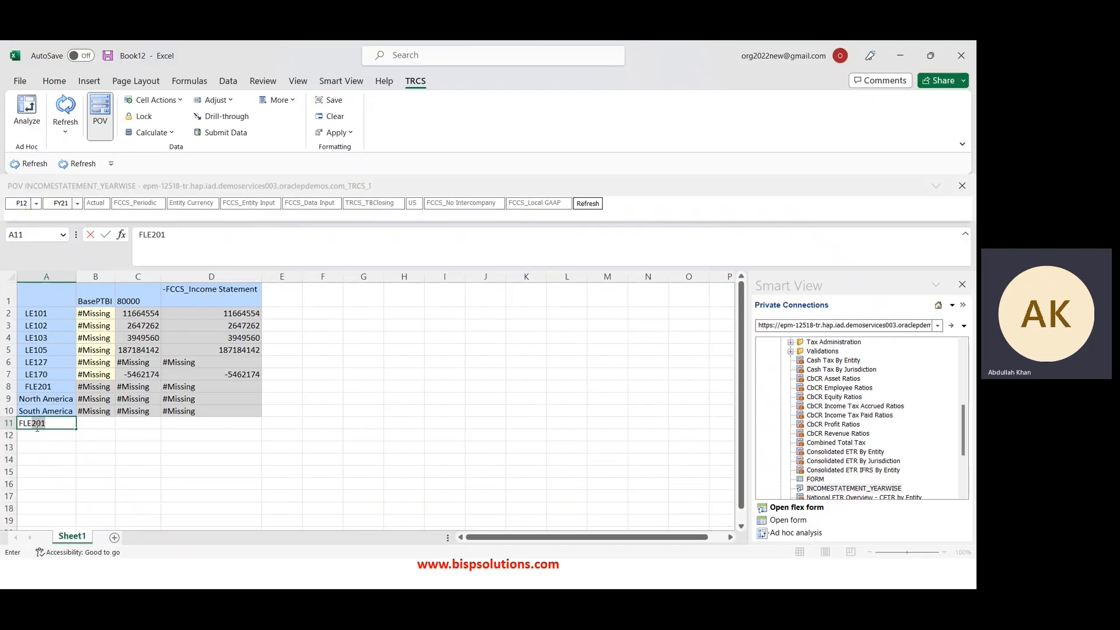
text(135)
key(Return)
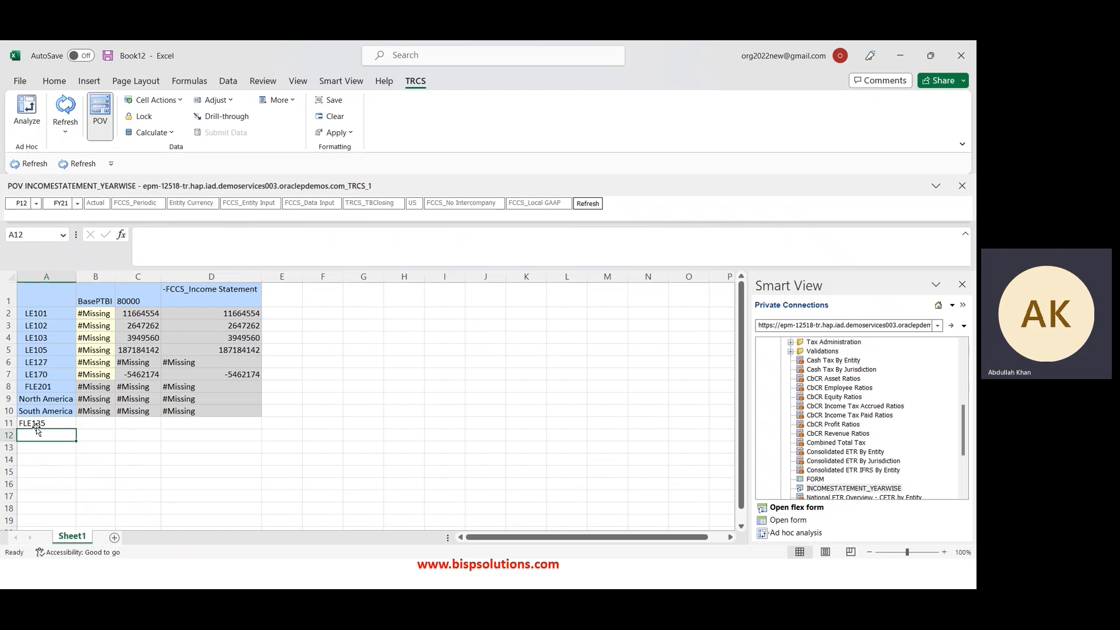
click(66, 103)
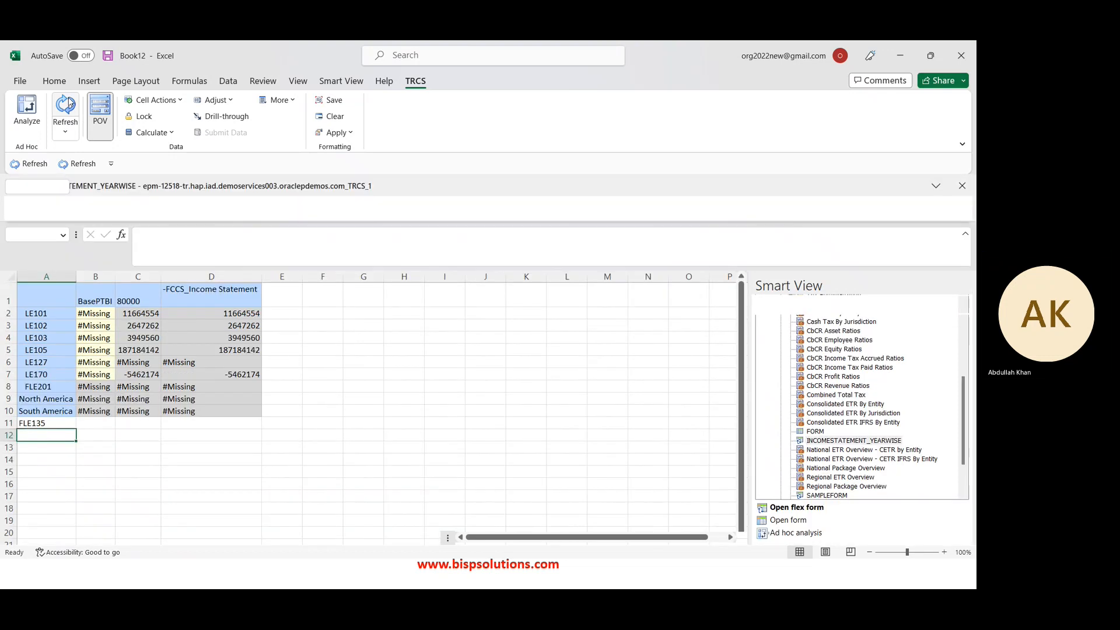
- Examine the account values in the FLE135 row and the rows above it
key(Up)
key(Right)
key(Right)
key(Right)
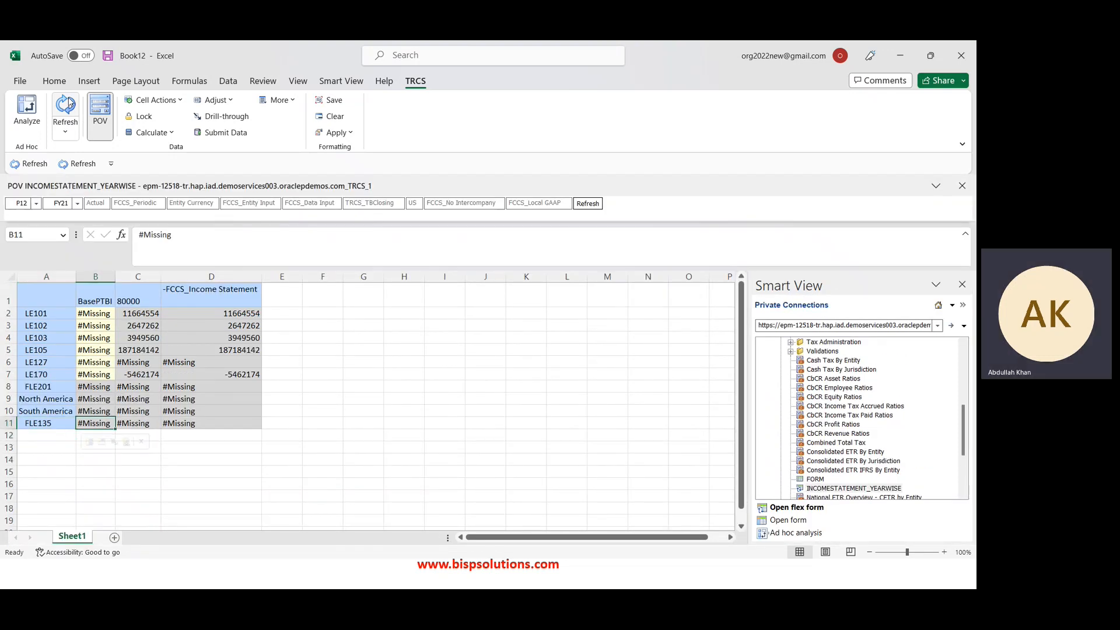
key(Left)
key(Home)
key(Right)
key(Up)
key(Up)
key(Up)
key(Down)
key(Down)
key(Down)
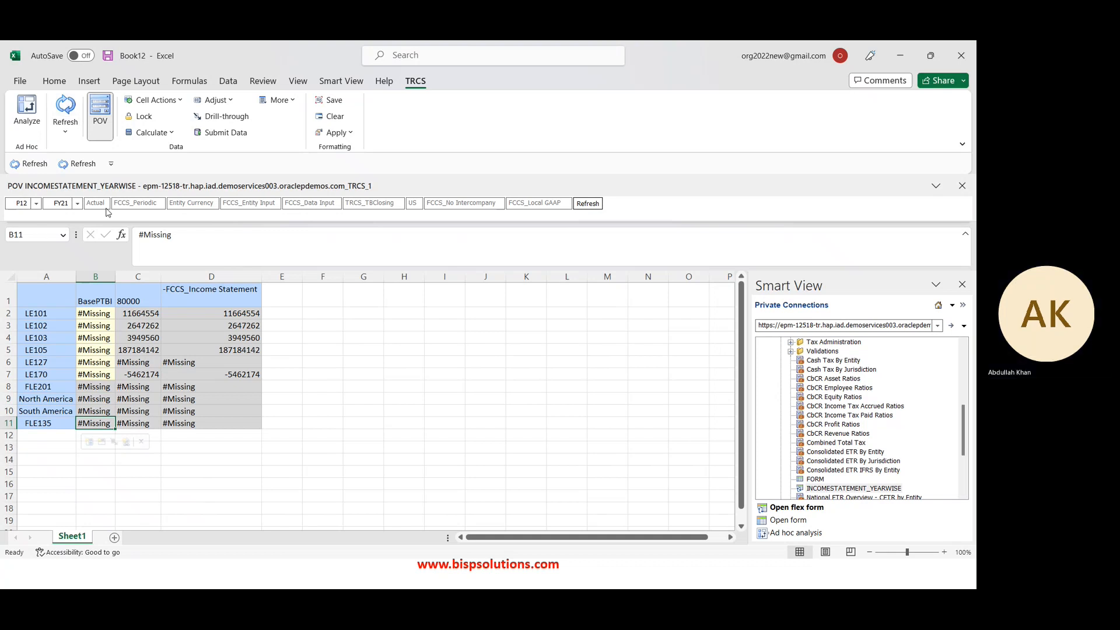
click(250, 419)
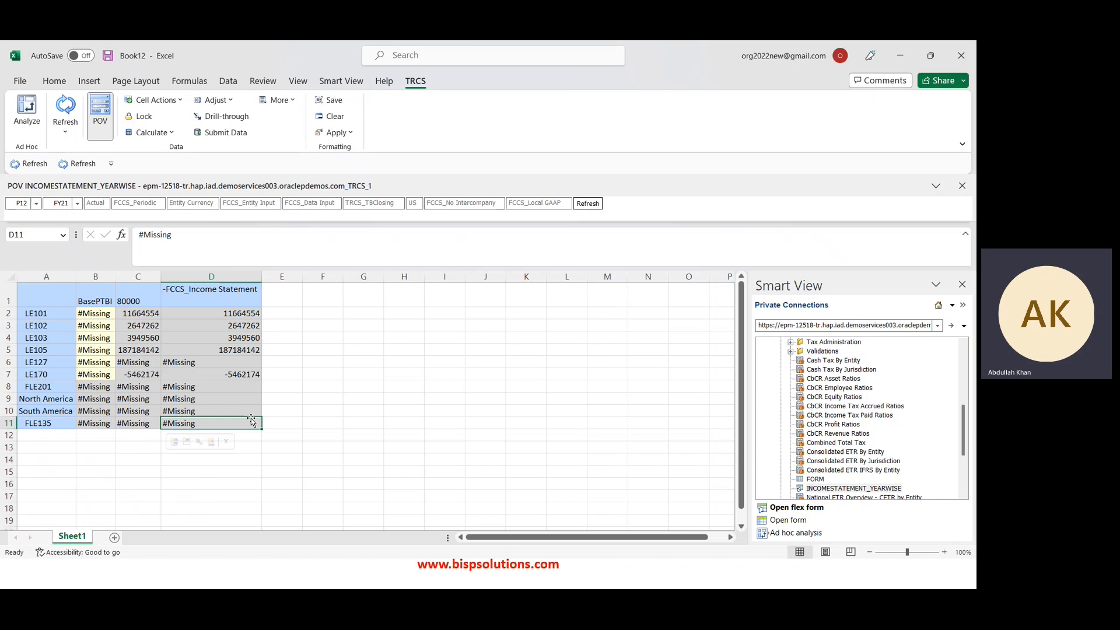
- Set the form's year in the point of view to FY20 and refresh the grid
click(77, 203)
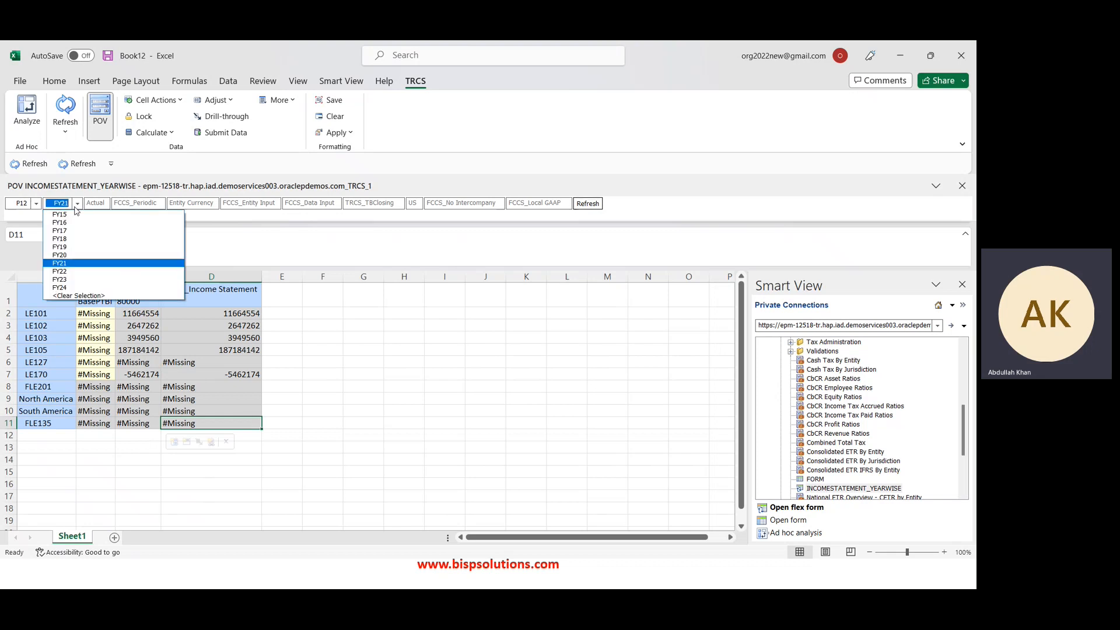
click(70, 255)
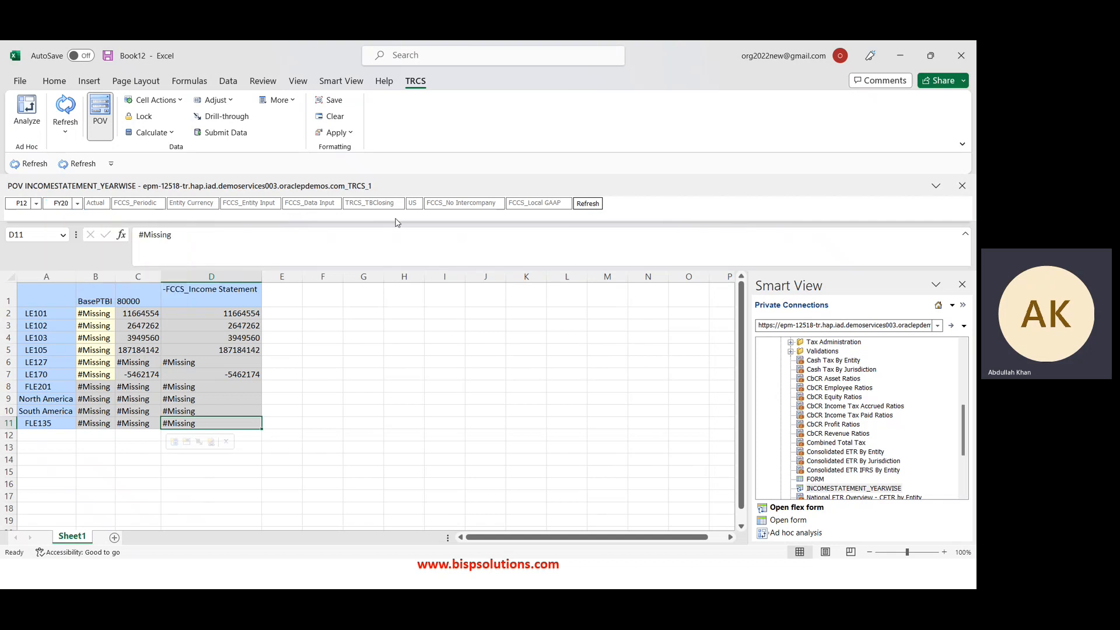
click(587, 203)
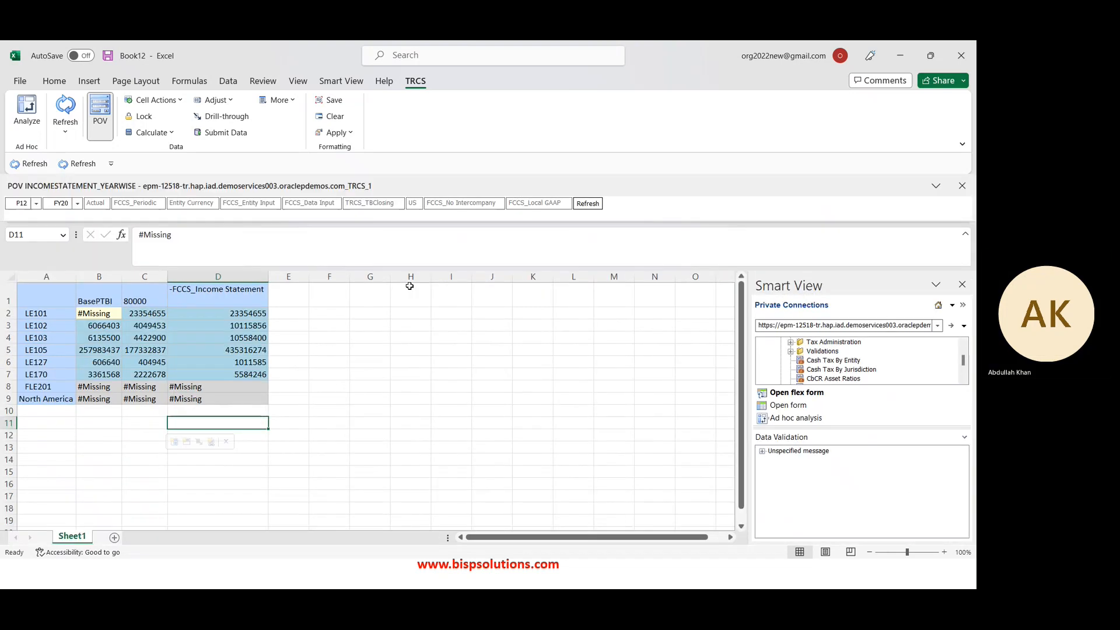
- Enter SOUTH AMERICA as a row member in cell A10 below North America and refresh the flex form for FY20
click(409, 286)
key(Home)
key(Right)
key(Down)
key(Down)
key(Down)
key(Down)
key(Down)
key(Down)
key(Down)
key(Down)
key(Down)
key(Left)
text(SOUT)
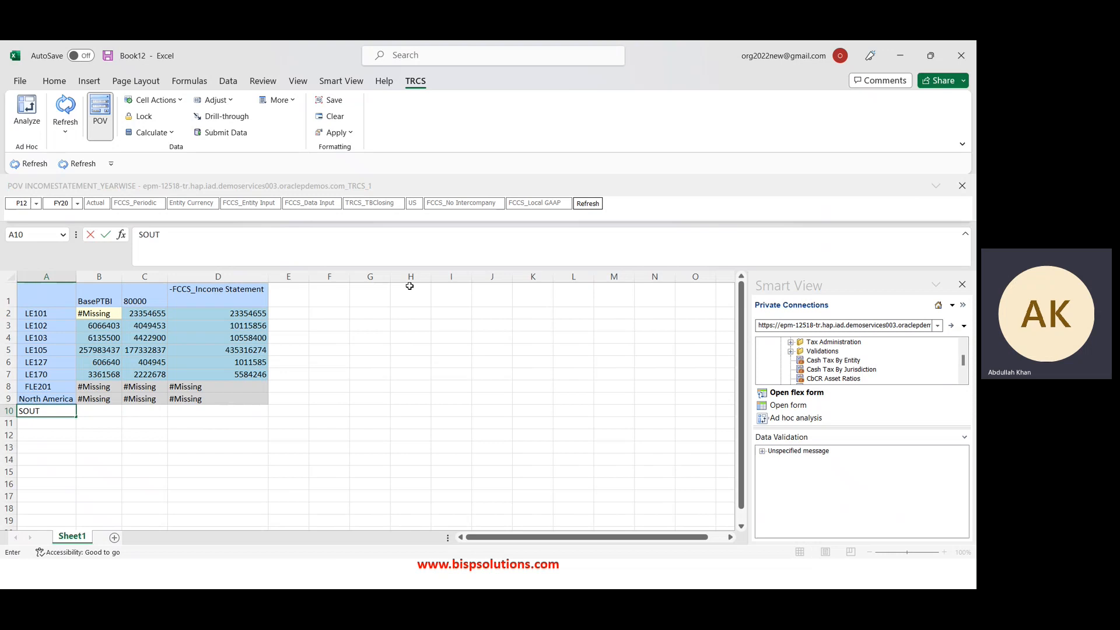
text(H AMERICA)
key(Return)
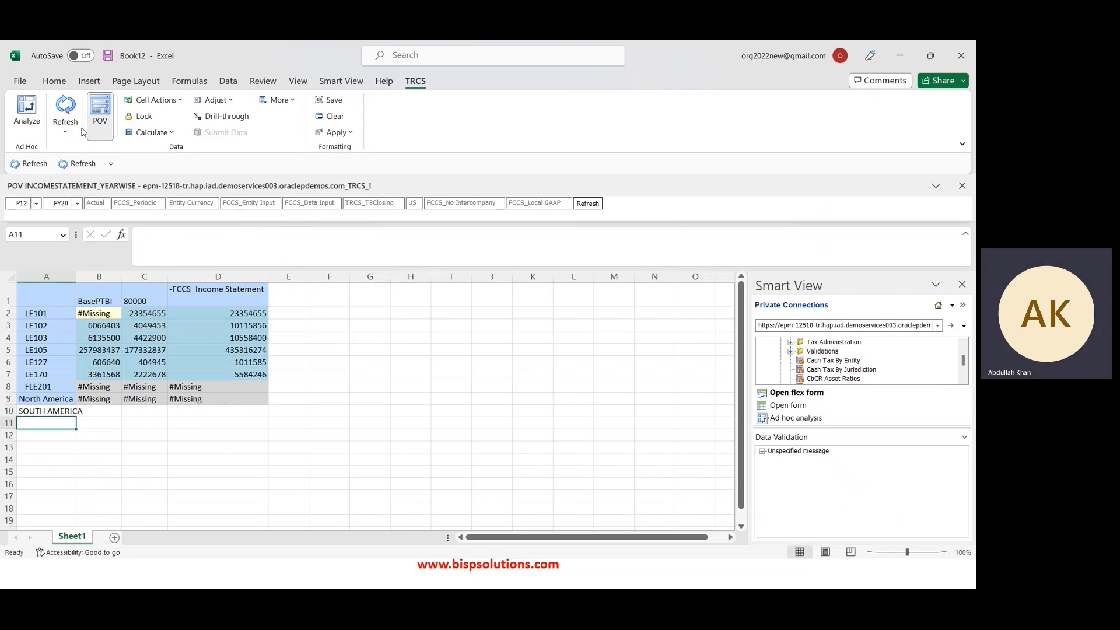
click(66, 108)
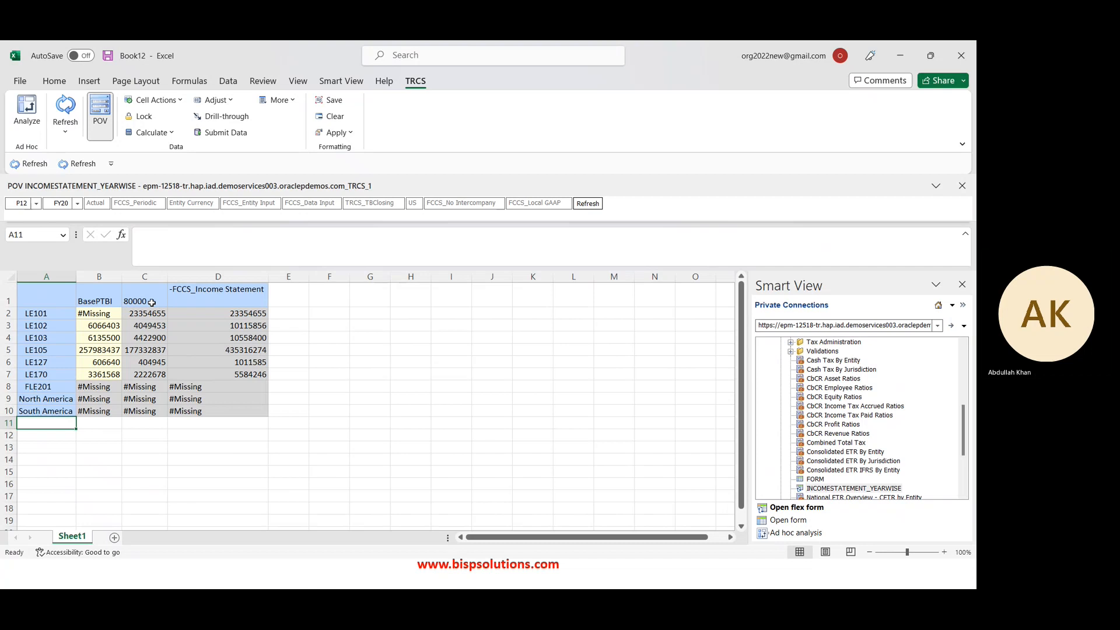
- Switch to Tax Reporting in the browser, open the national tax provision Forms page, and close SAMPLEFORM
key(alt+Tab)
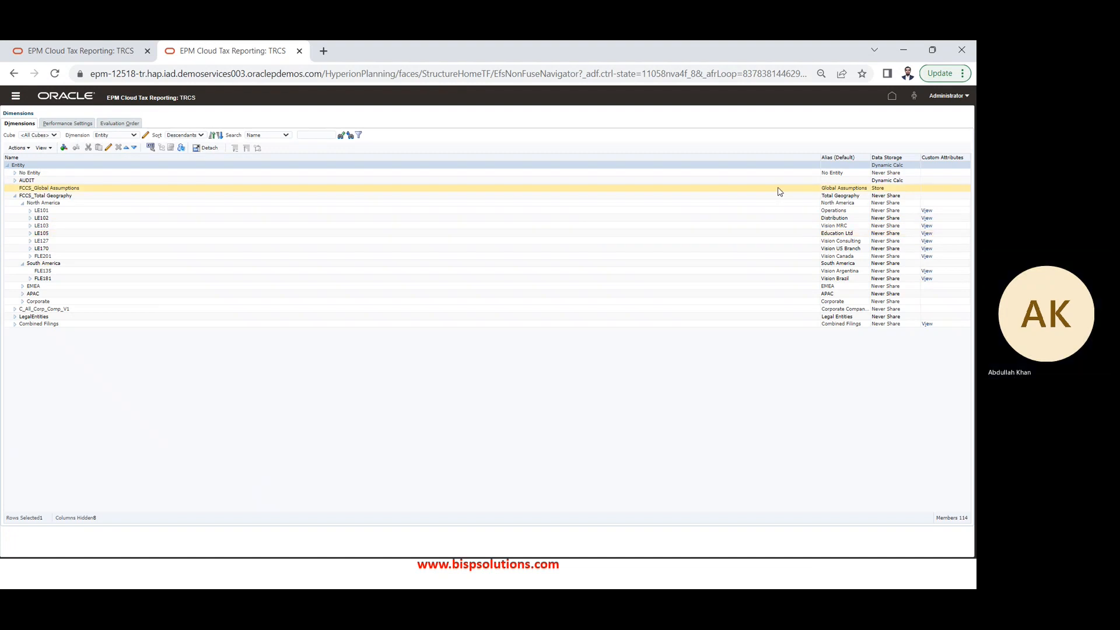
click(892, 96)
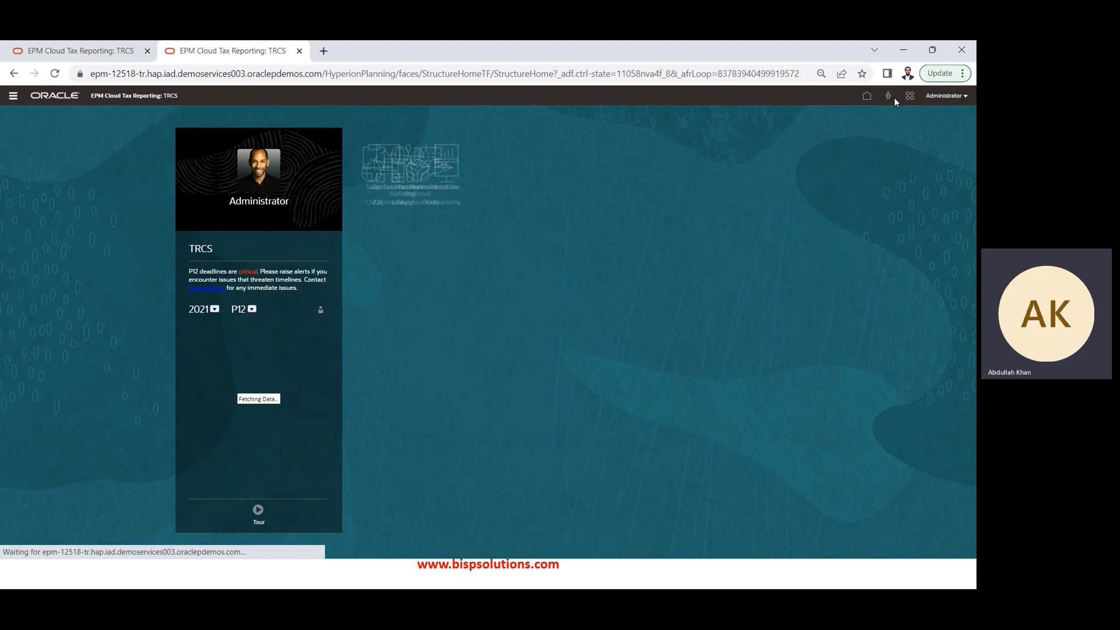
click(13, 96)
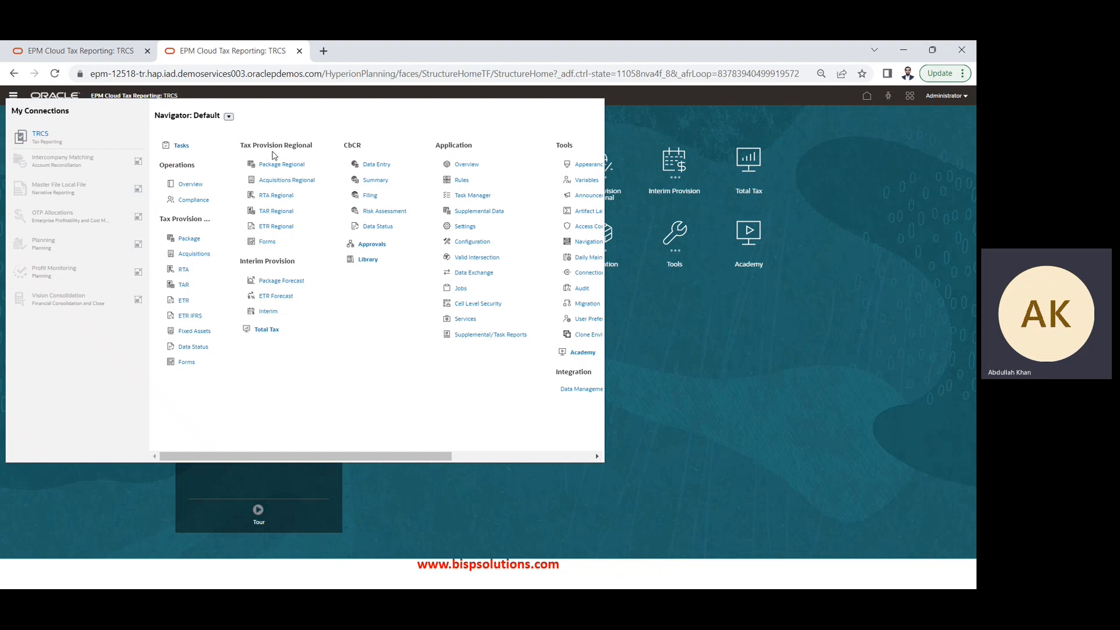
click(187, 363)
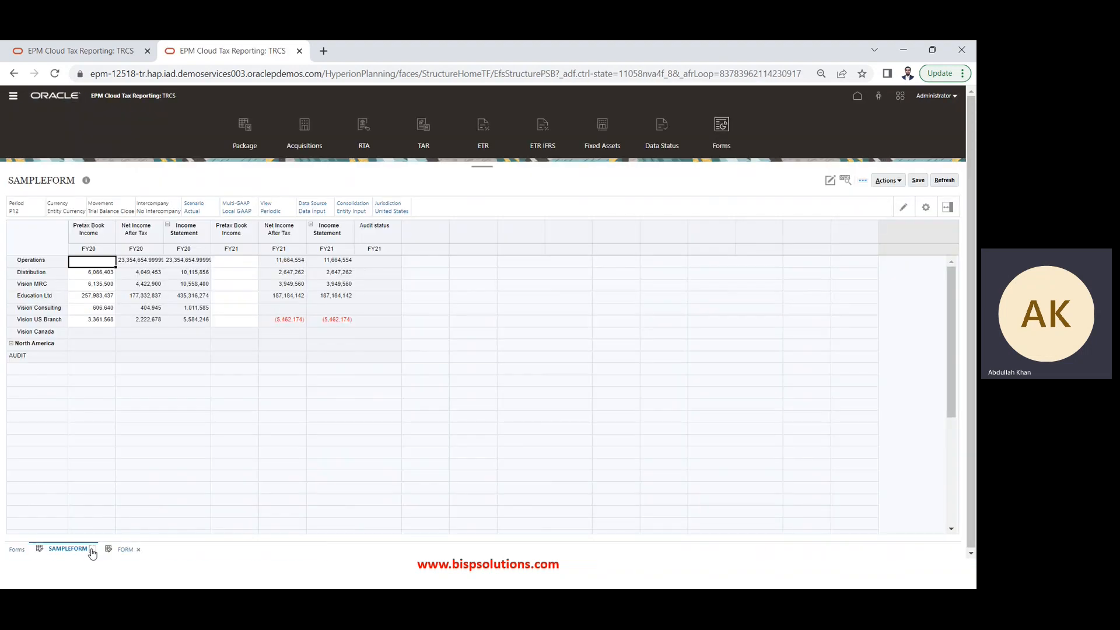
click(97, 549)
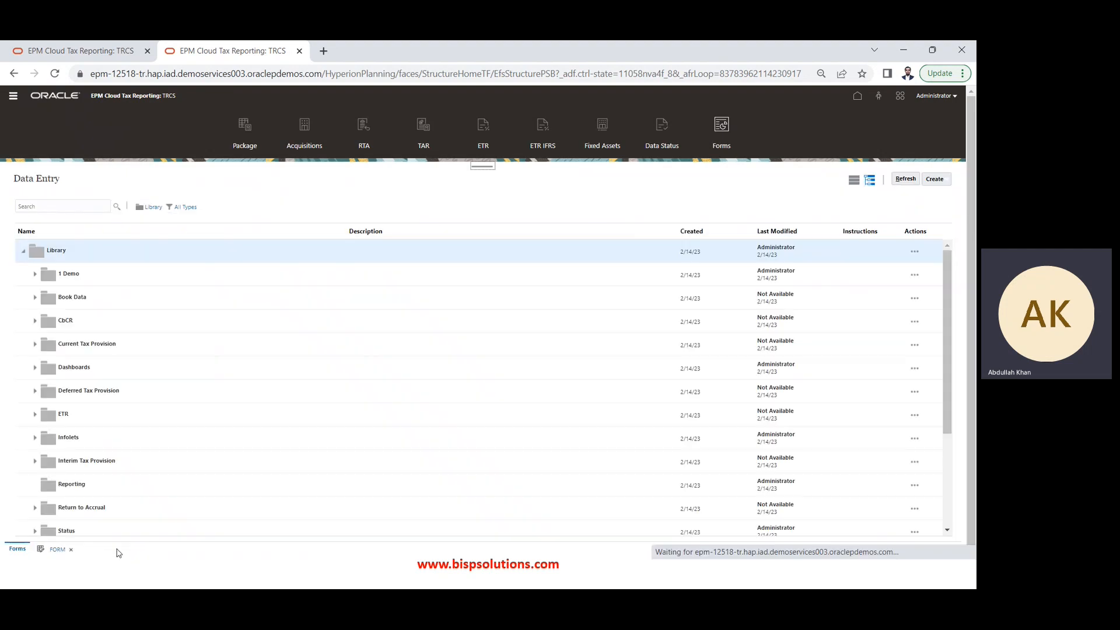
- Close FORM and open the INCOMESTATEMENT_YEARWISE form from the library
click(70, 550)
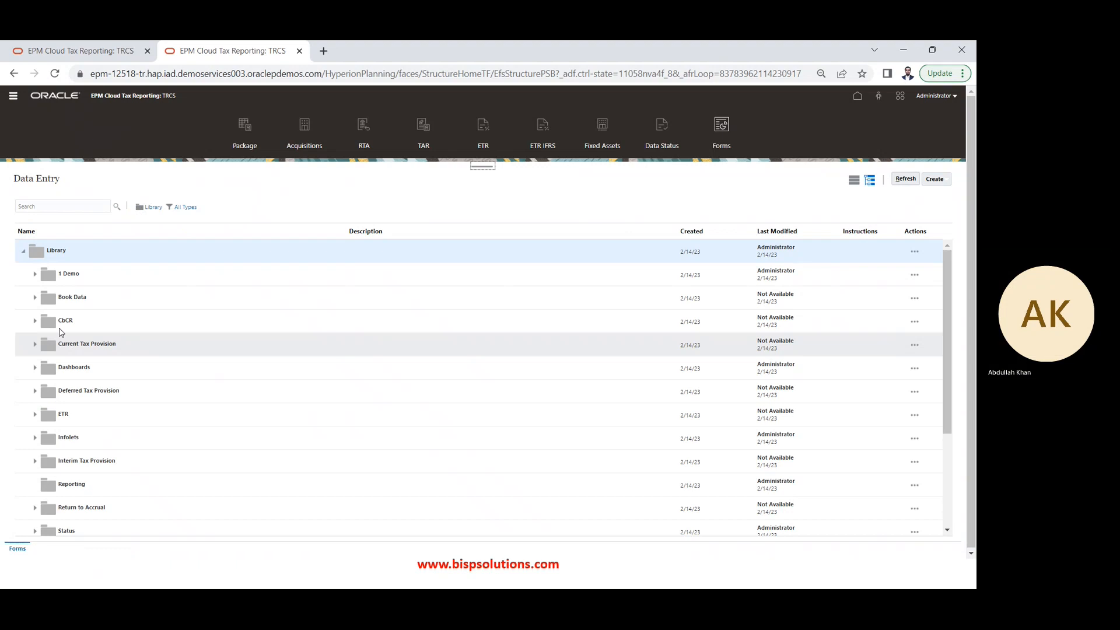
click(43, 200)
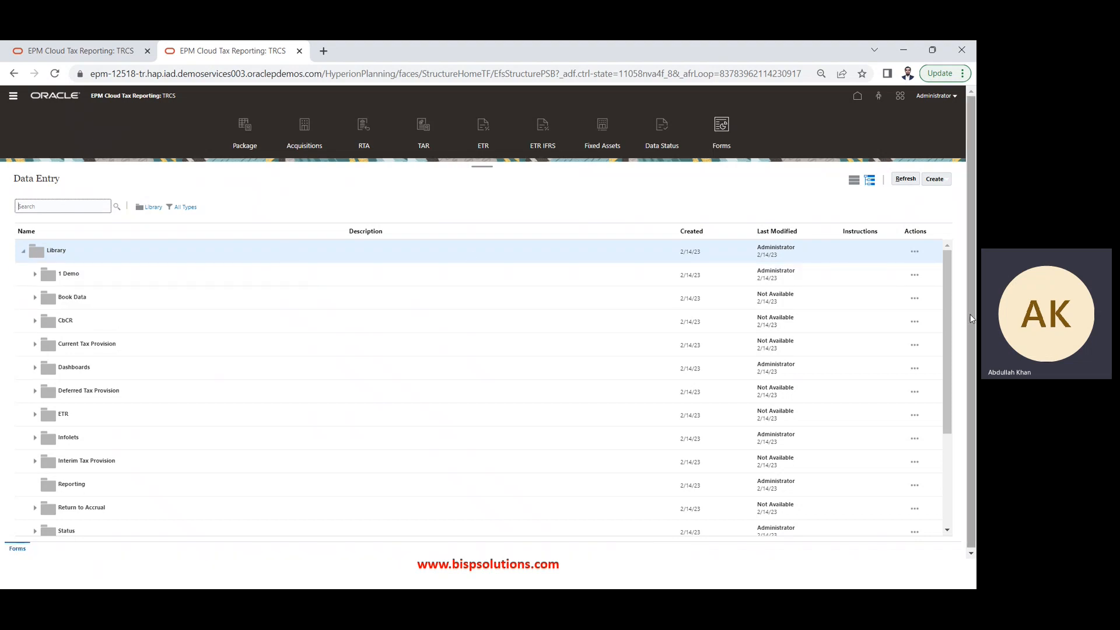
drag(947, 305, 938, 400)
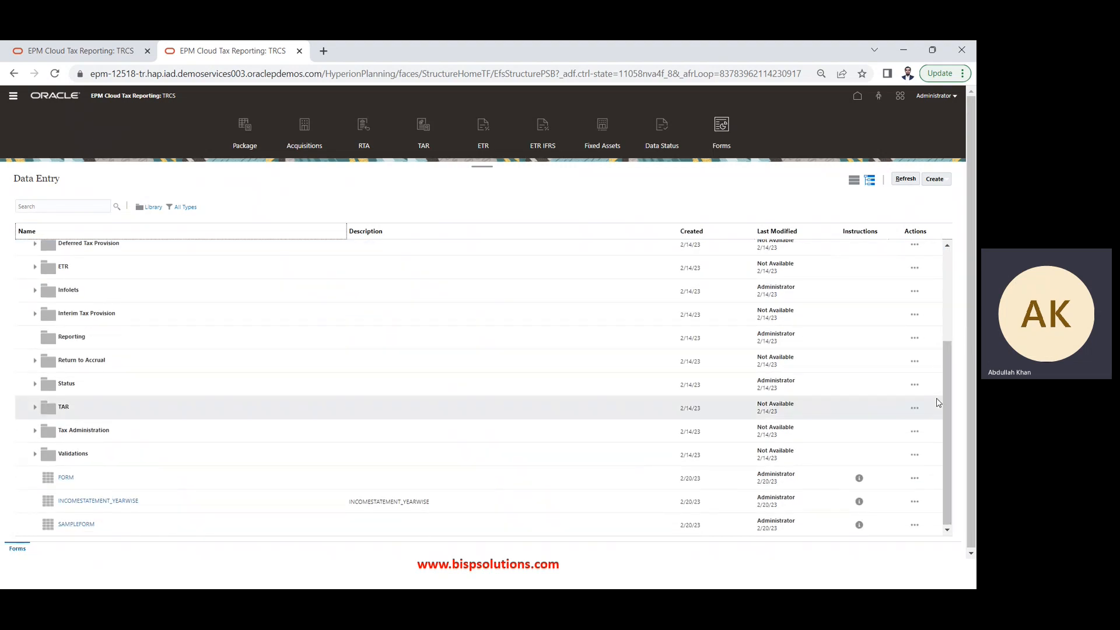
click(127, 502)
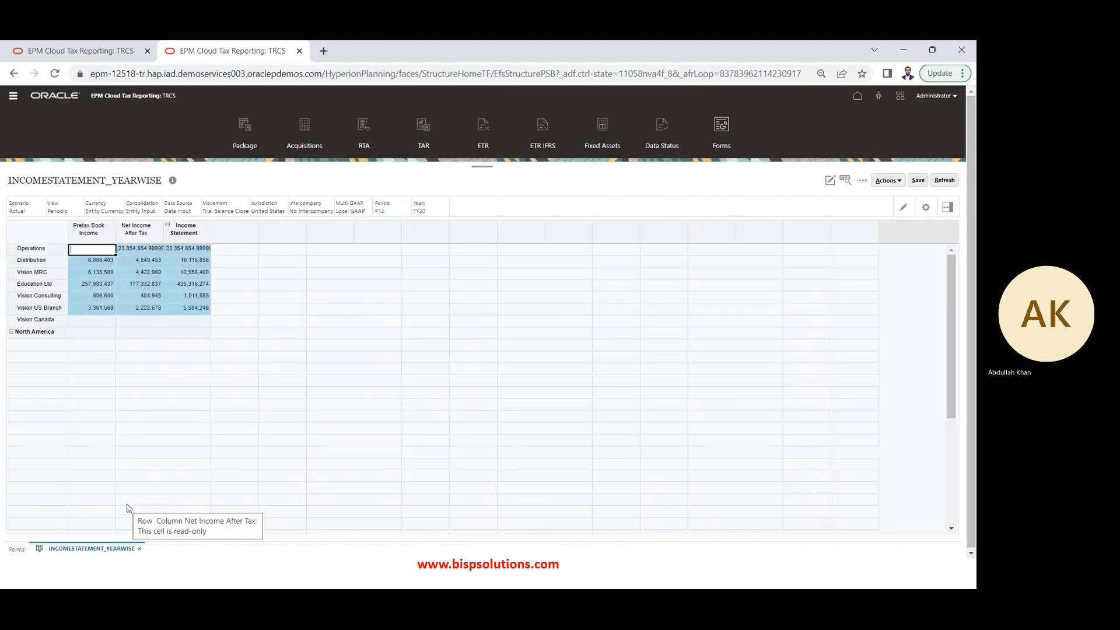
- Examine the entity values in the Pretax Book Income and Net Income After Tax columns down to Vision Canada
key(Down)
key(Down)
key(Down)
key(Down)
key(Down)
key(Down)
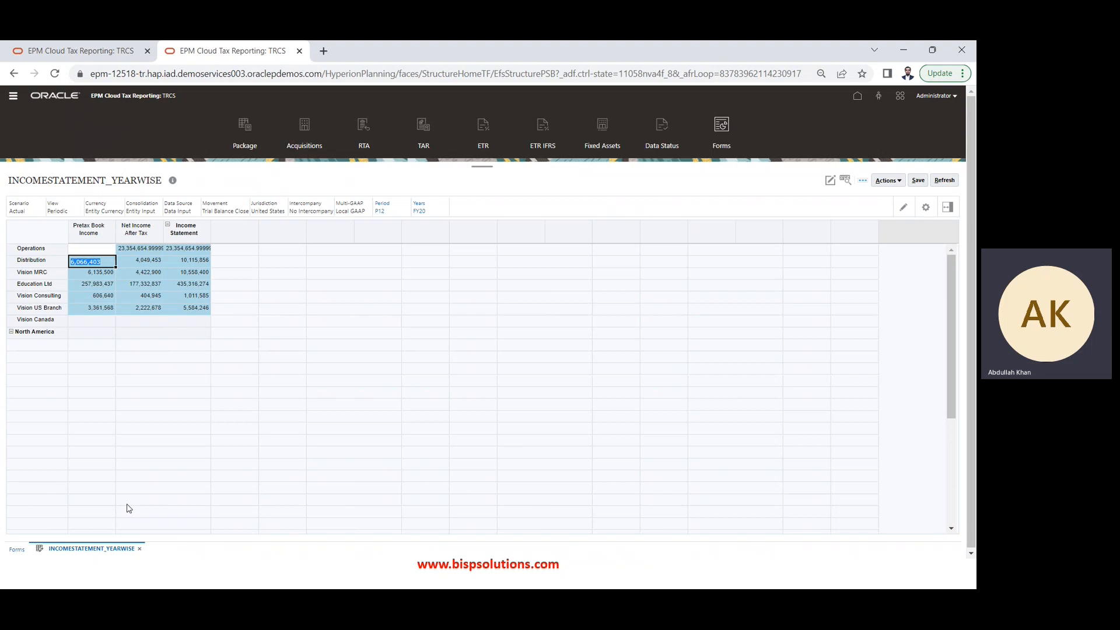
key(Right)
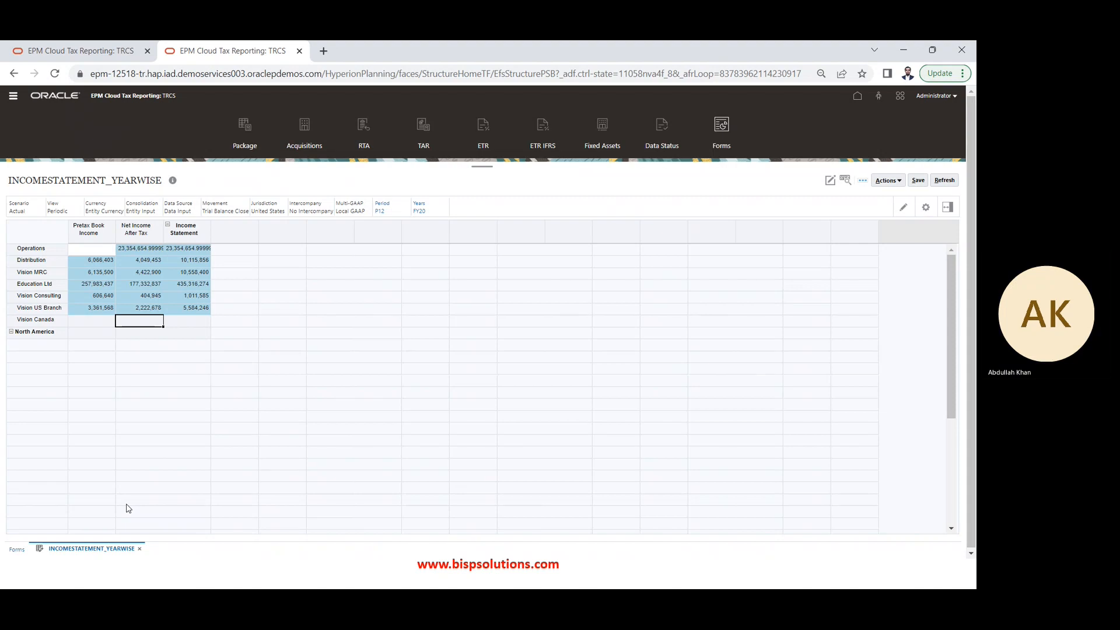
- Review the context options available for the Vision Consulting cell under Net Income After Tax
click(123, 298)
right_click(260, 257)
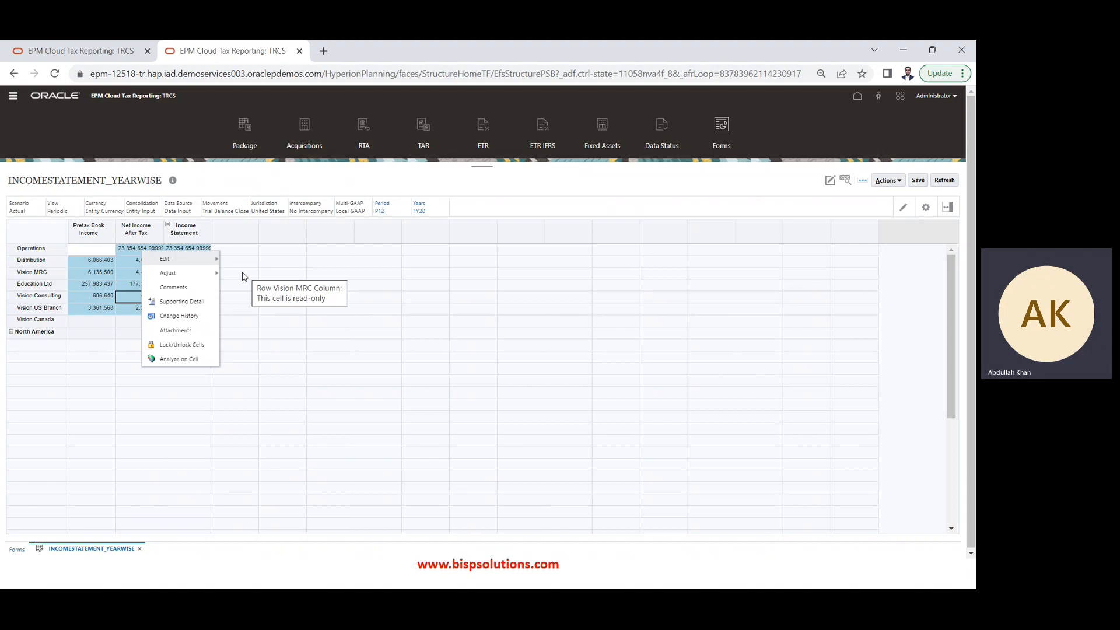
mouse_move(205, 275)
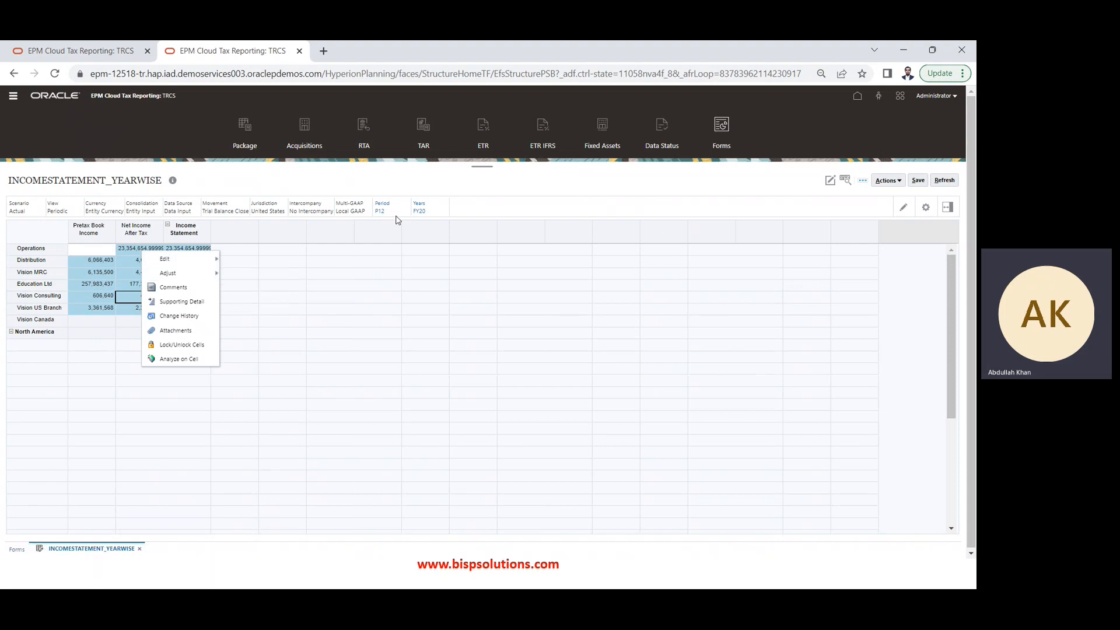
click(624, 199)
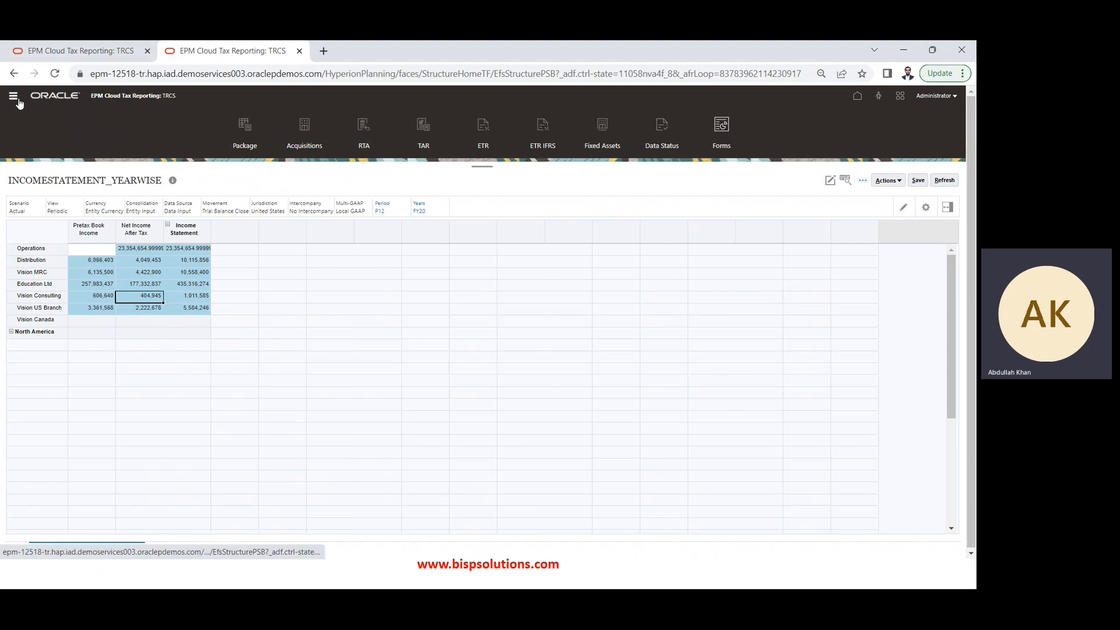
- Open INCOMESTATEMENT_YEARWISE for editing and review the member options of the North America row in its layout
click(828, 182)
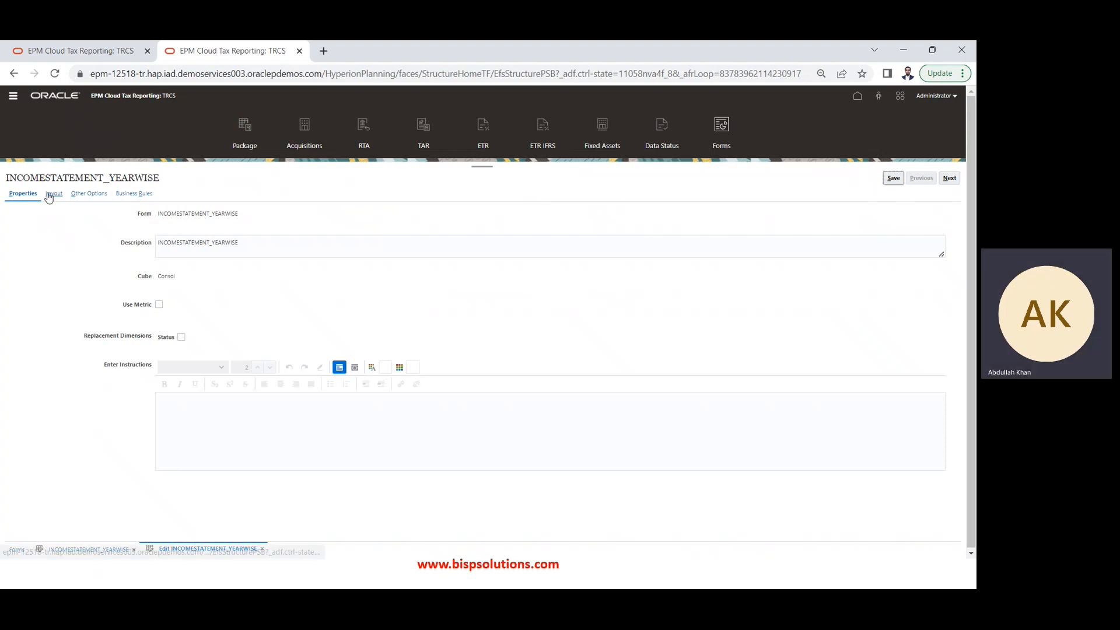
click(50, 197)
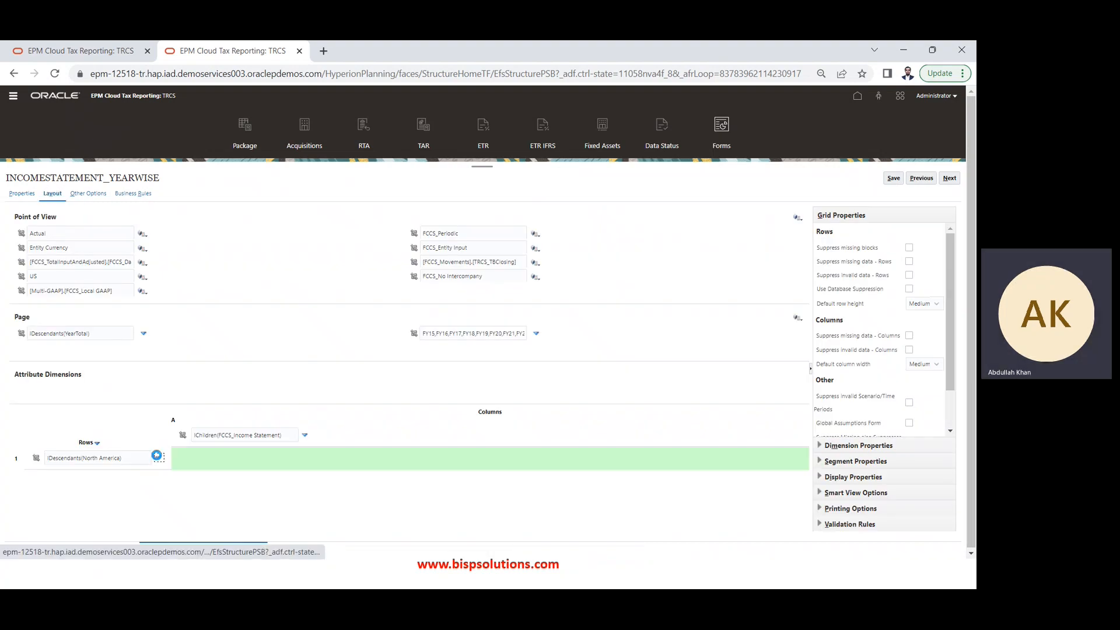
click(306, 436)
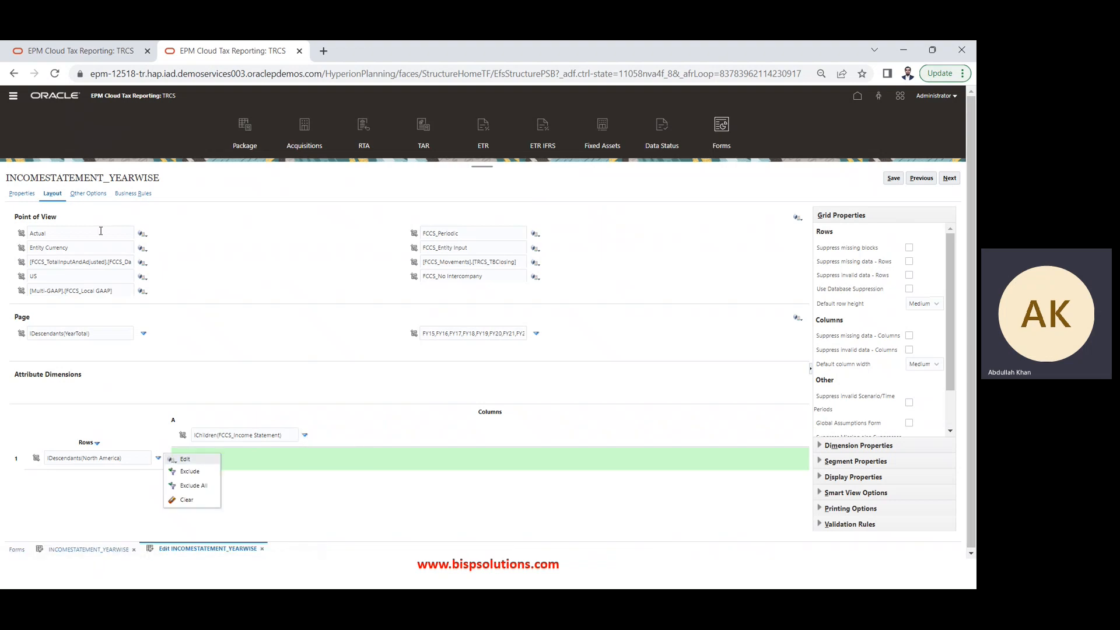
click(278, 285)
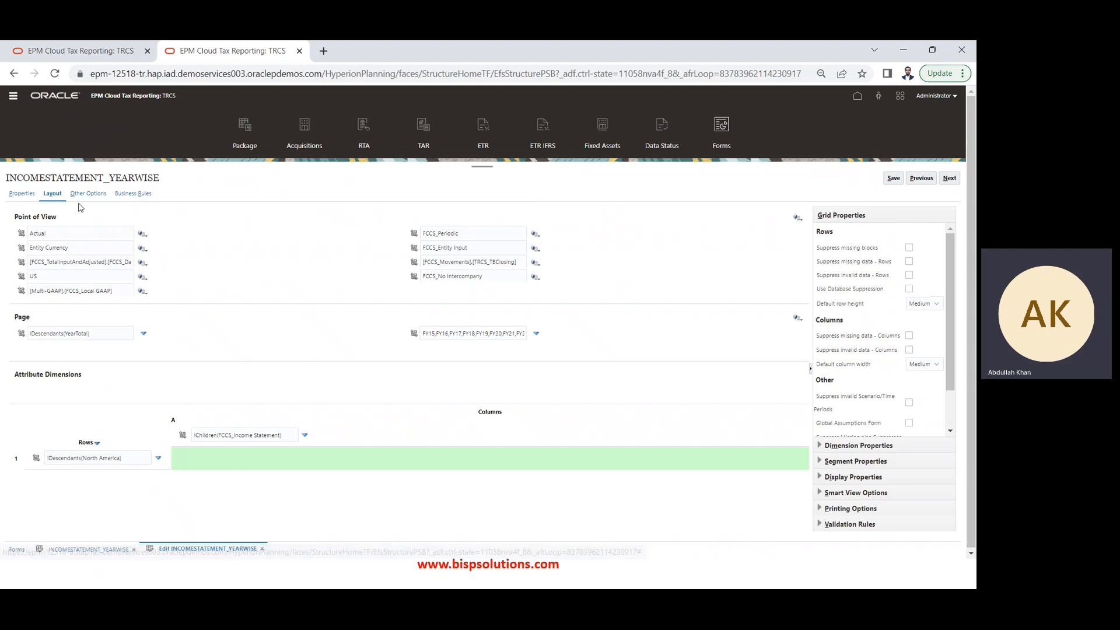
- Add the Status menu to the form's selected context menus in its other options
click(89, 194)
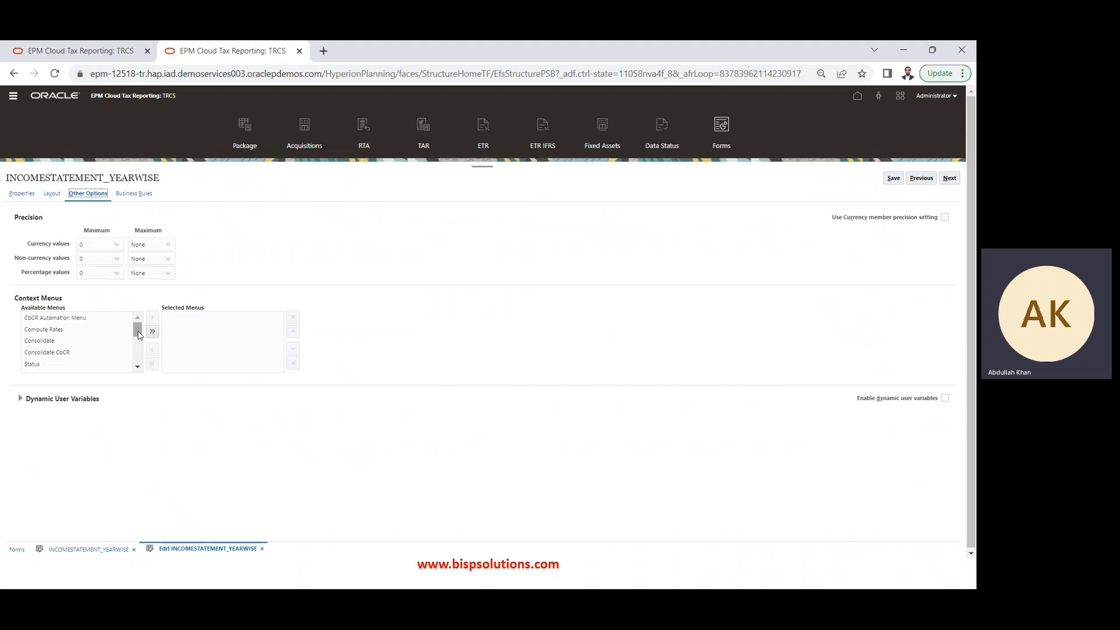
right_click(204, 307)
click(205, 297)
mouse_move(141, 331)
mouse_down()
mouse_move(137, 371)
mouse_move(137, 331)
mouse_up()
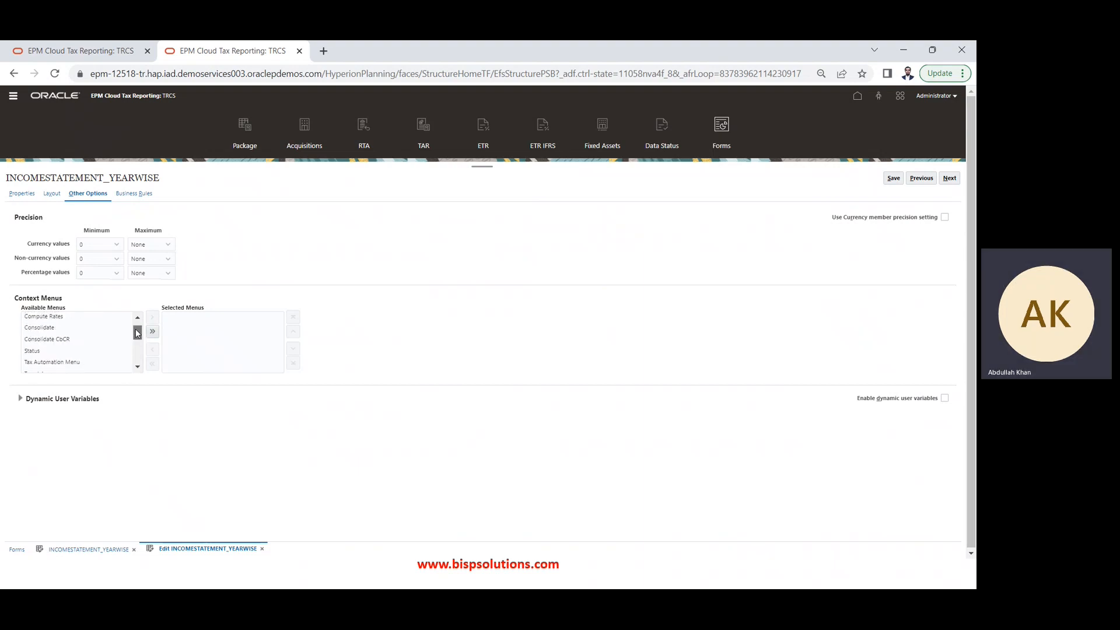
click(55, 350)
click(152, 318)
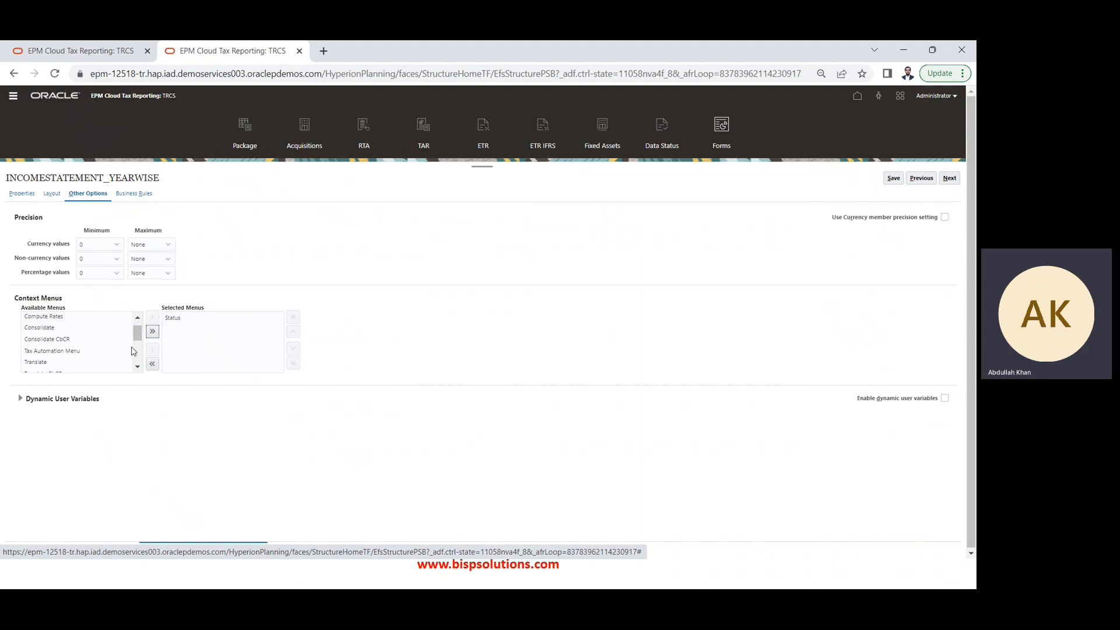
- Open the Action Menus management page, discarding the unsaved form changes
click(19, 98)
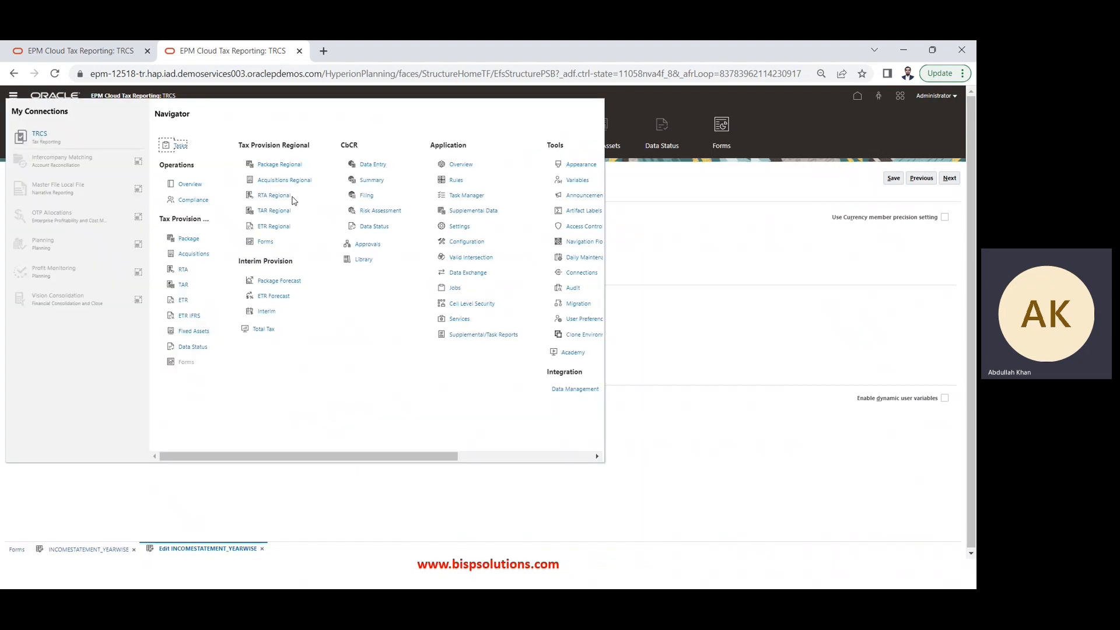
drag(339, 456, 517, 432)
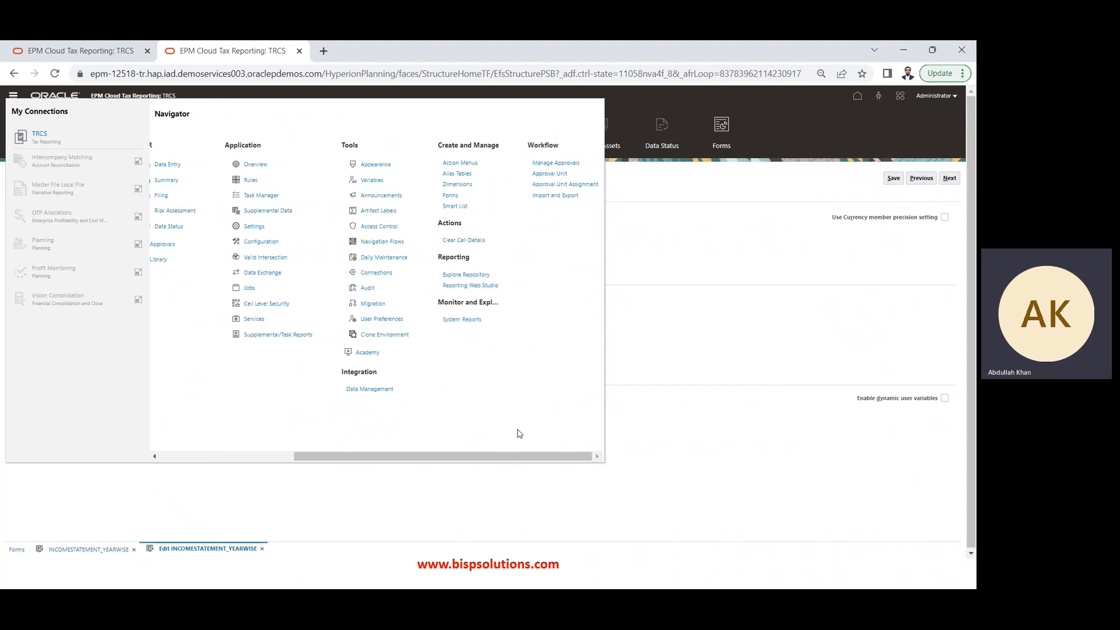
click(454, 164)
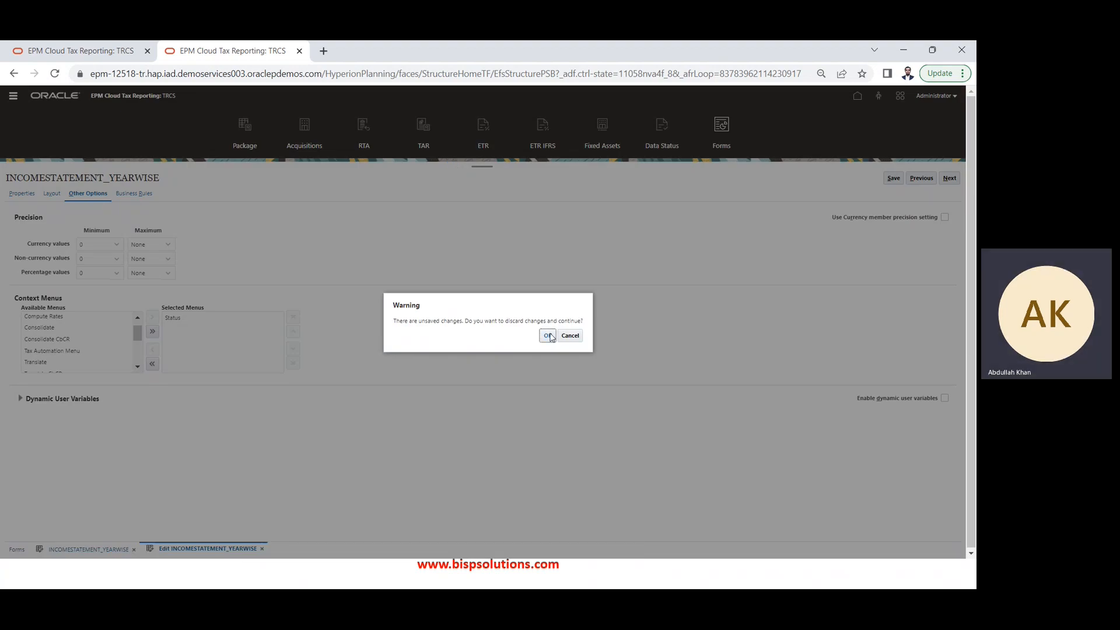
click(547, 335)
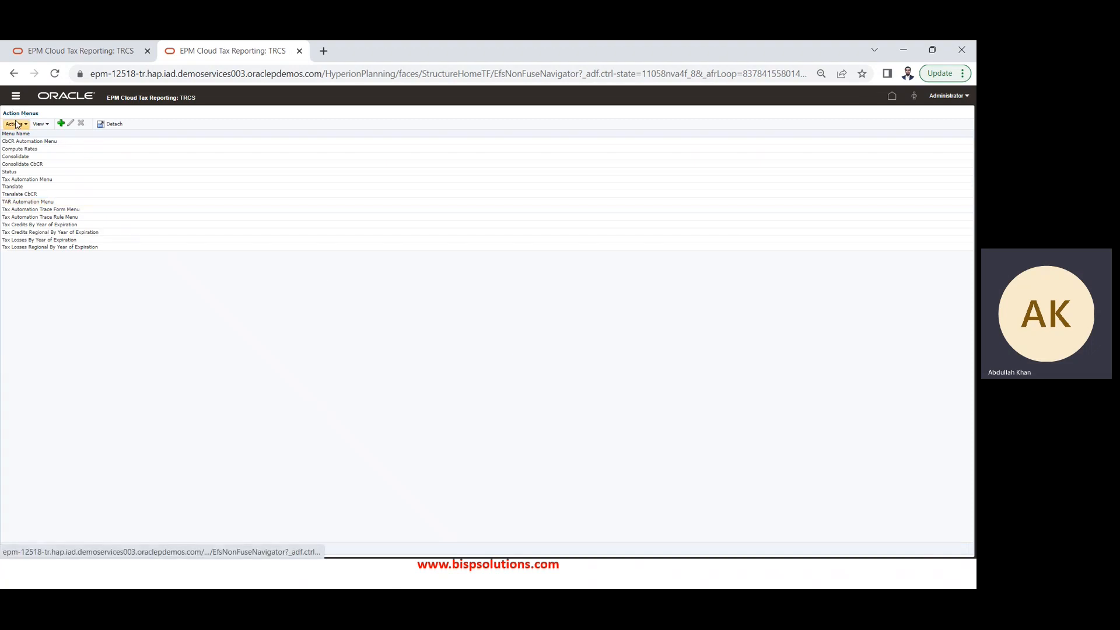
- Create a new action menu named FORM
click(17, 124)
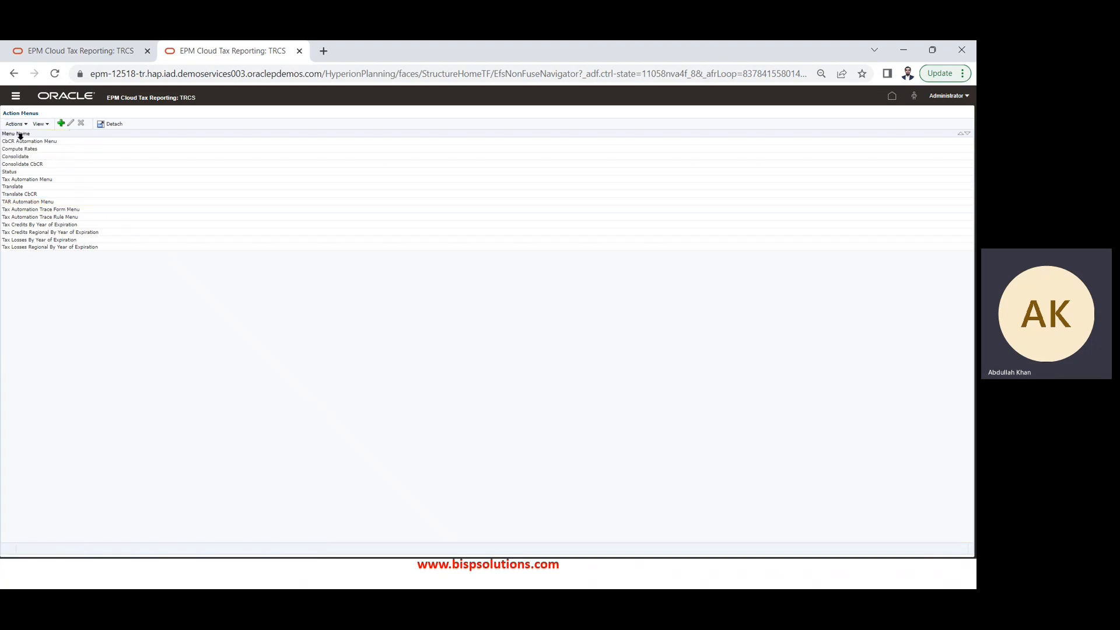
click(22, 138)
click(154, 146)
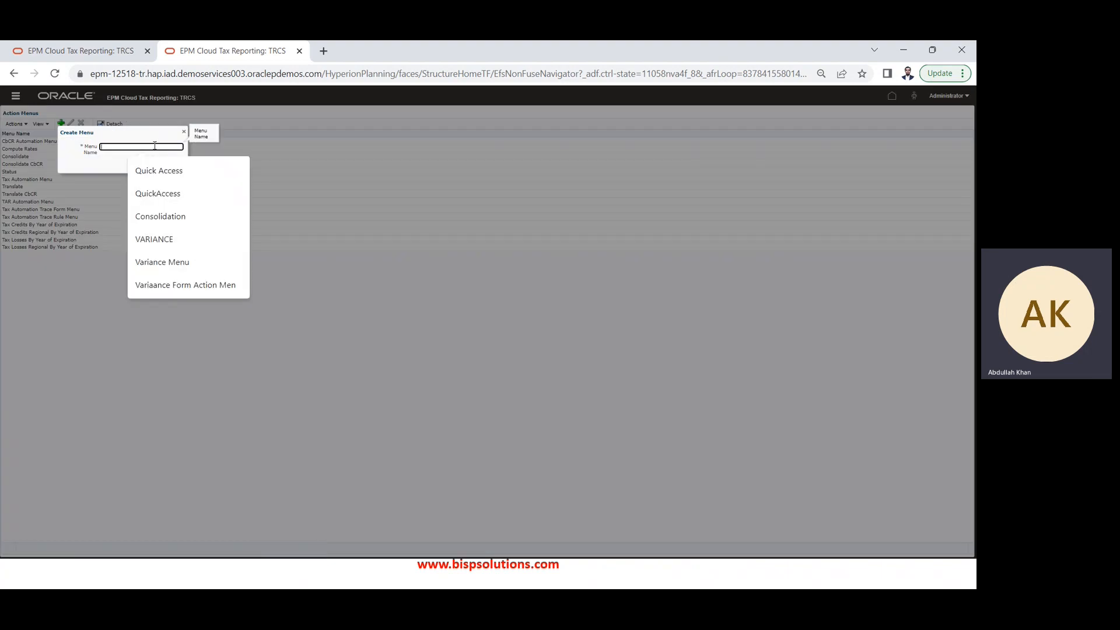
text(FORM)
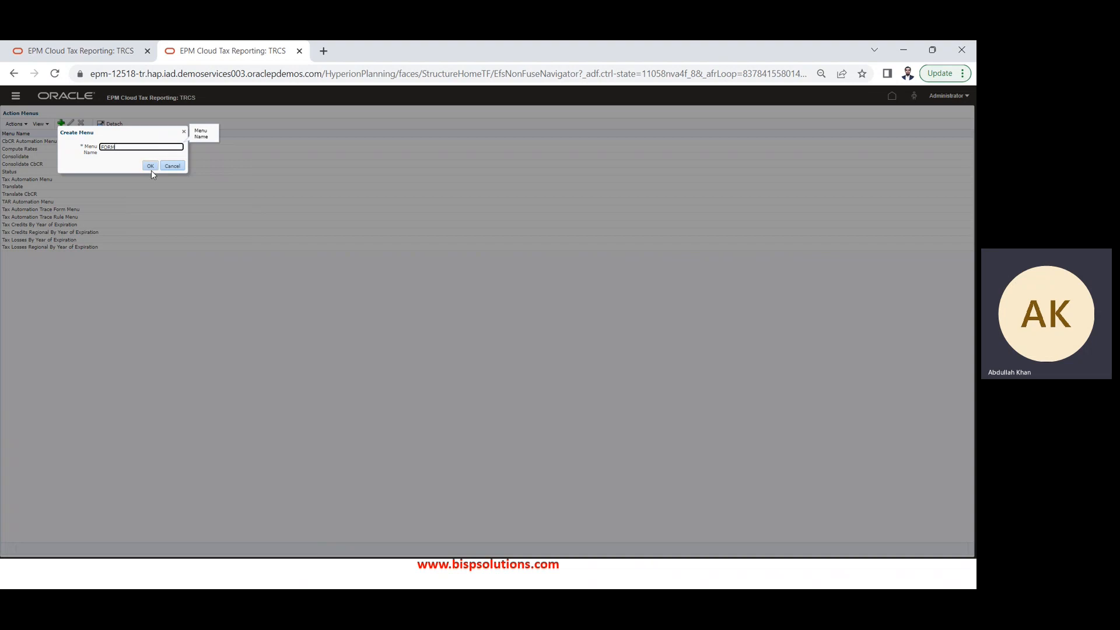
click(150, 167)
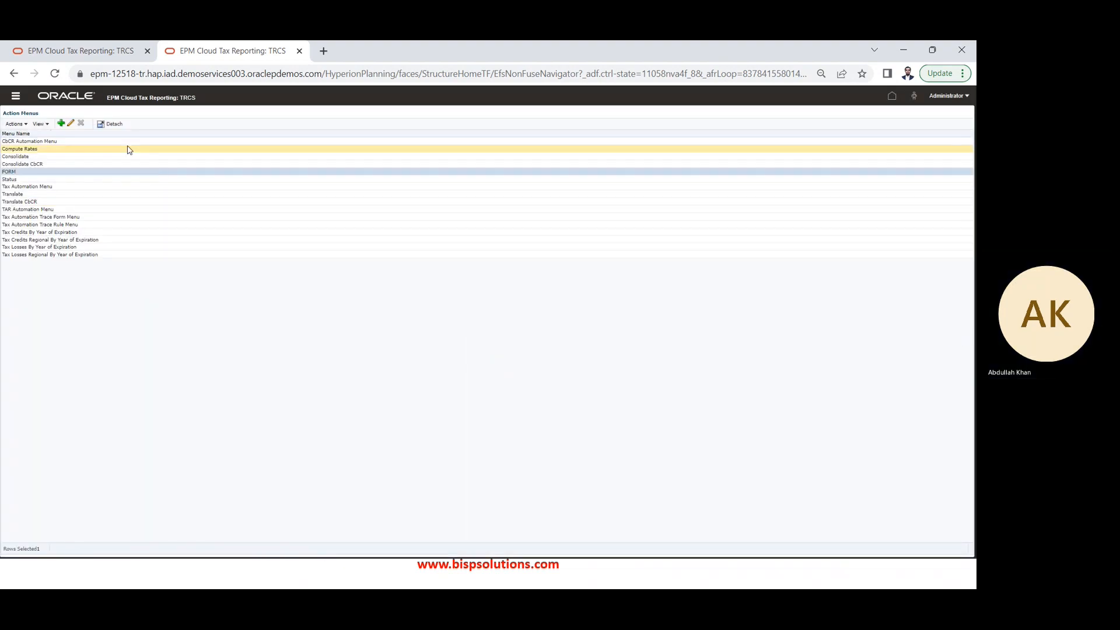
- Open the FORM action menu for editing and start adding a child item to it
click(39, 124)
click(18, 123)
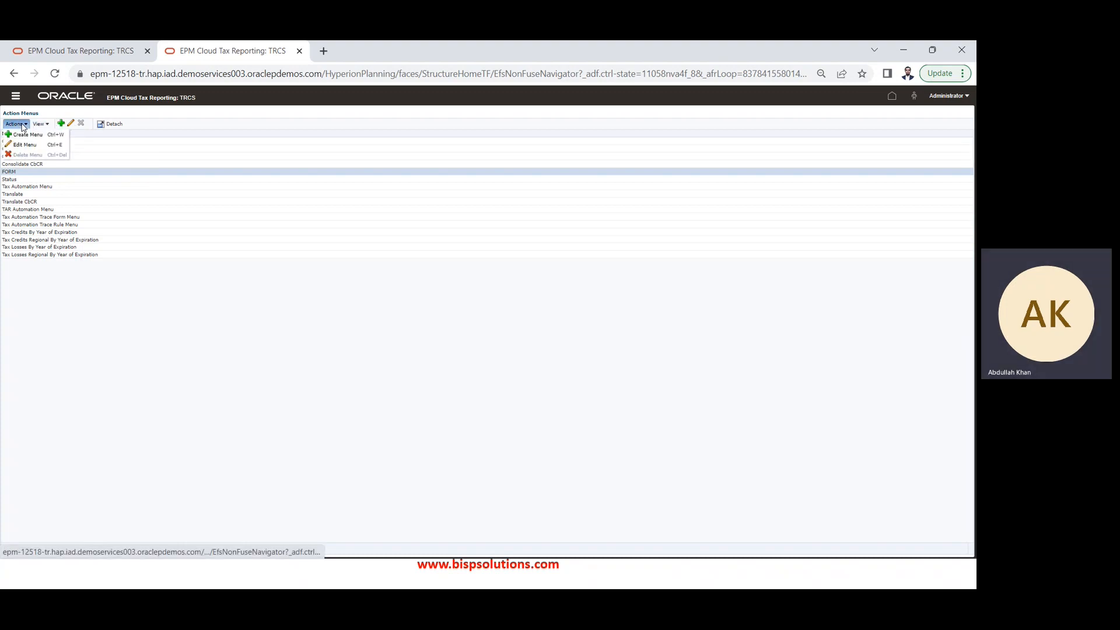
click(95, 172)
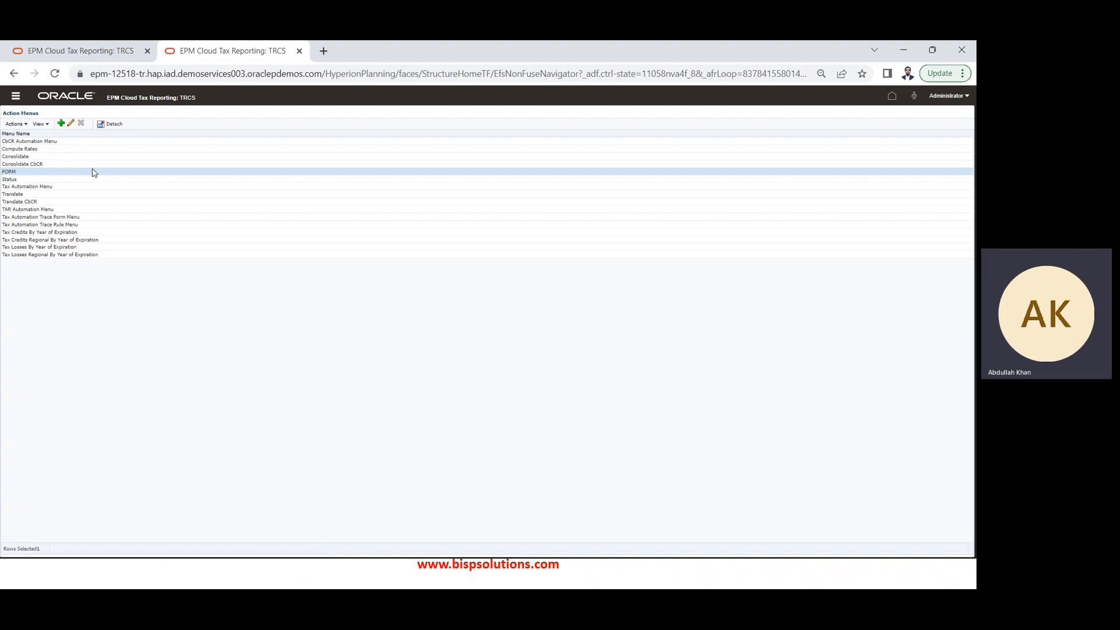
click(71, 124)
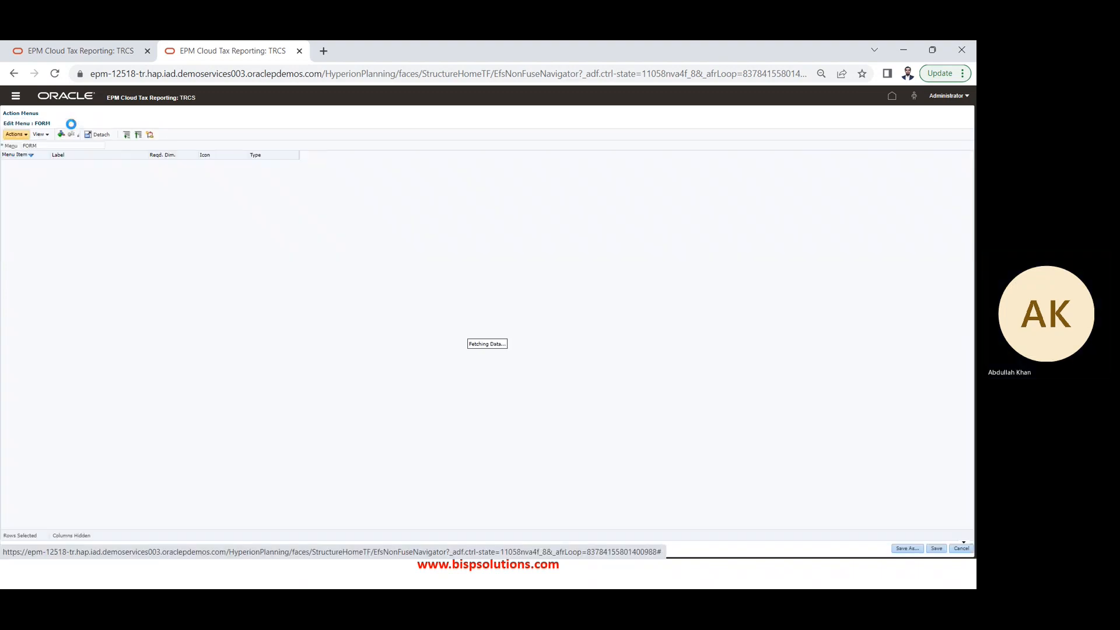
click(16, 134)
click(23, 145)
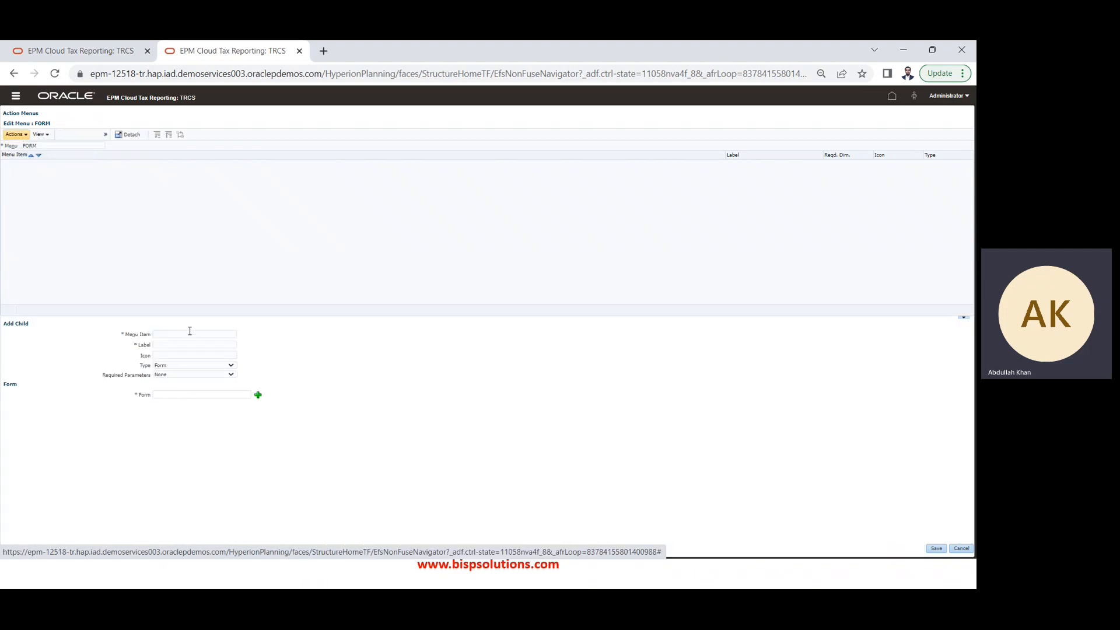
- Enter ACCESSFORM as both the menu item name and the label of the new child item
click(189, 332)
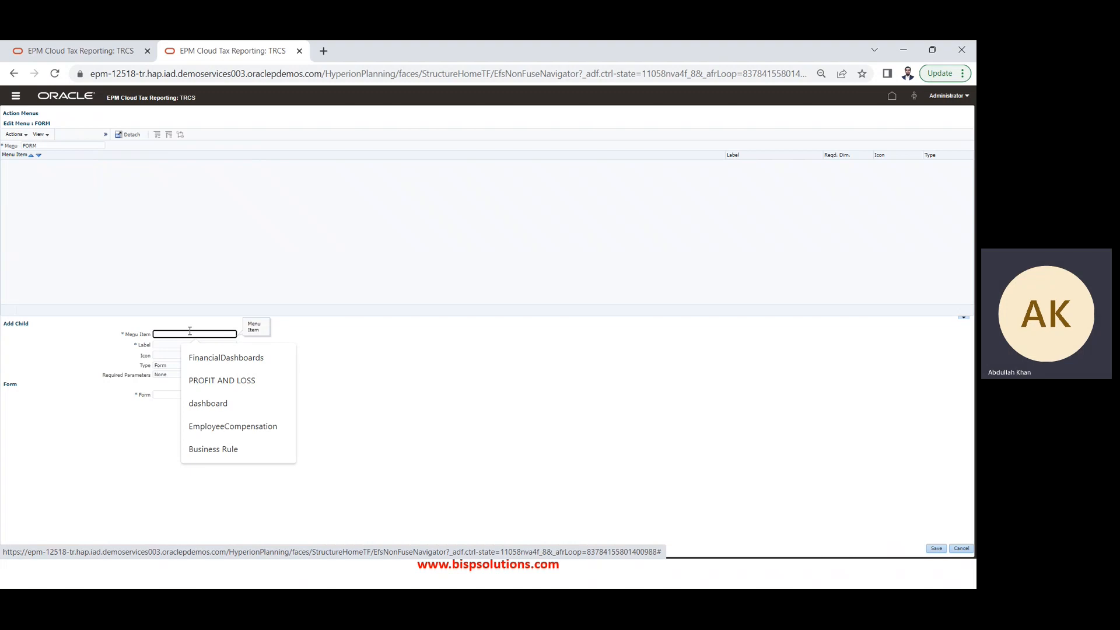
text(ACCESS)
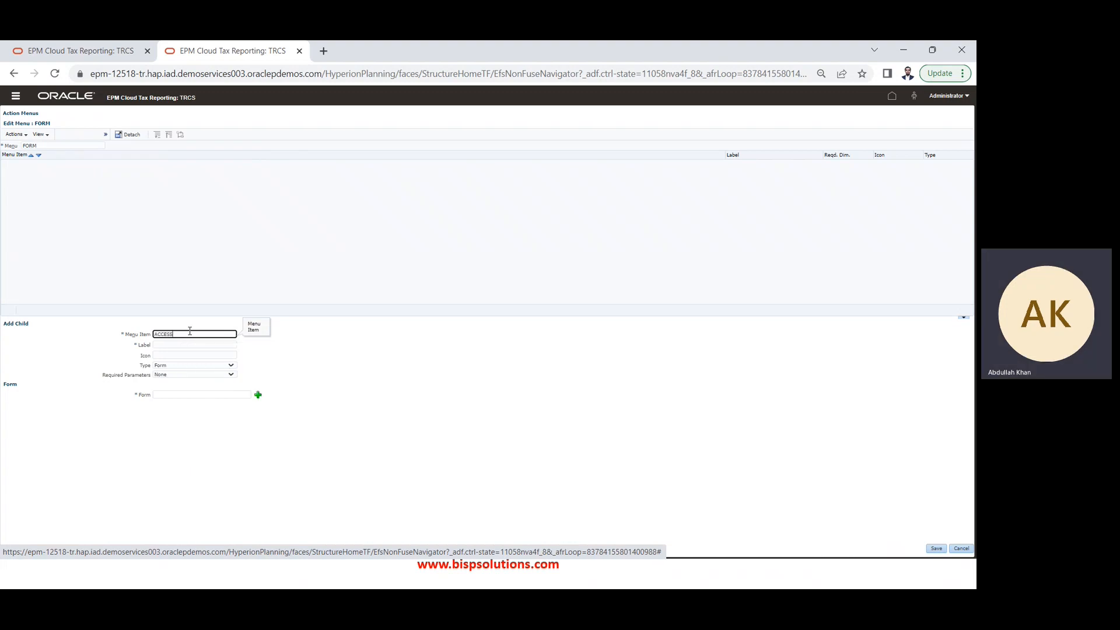
text(FORM)
double_click(190, 333)
key(ctrl+c)
key(Tab)
key(ctrl+v)
key(Tab)
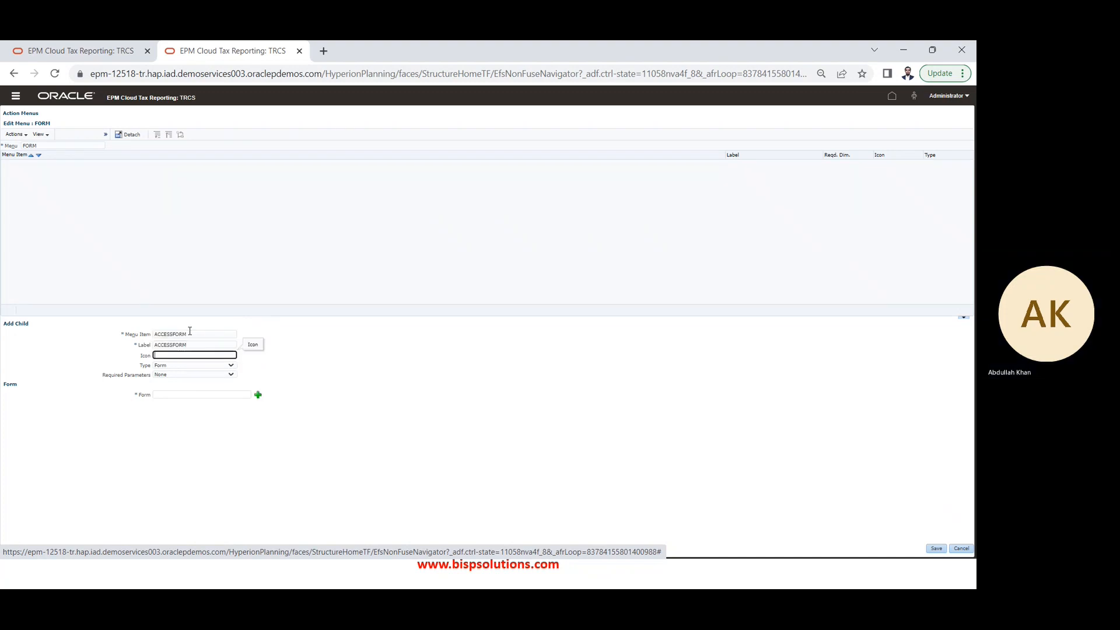
- Review the type and required-parameter options for the ACCESSFORM item, keeping Form as the type and None for the parameters
key(Tab)
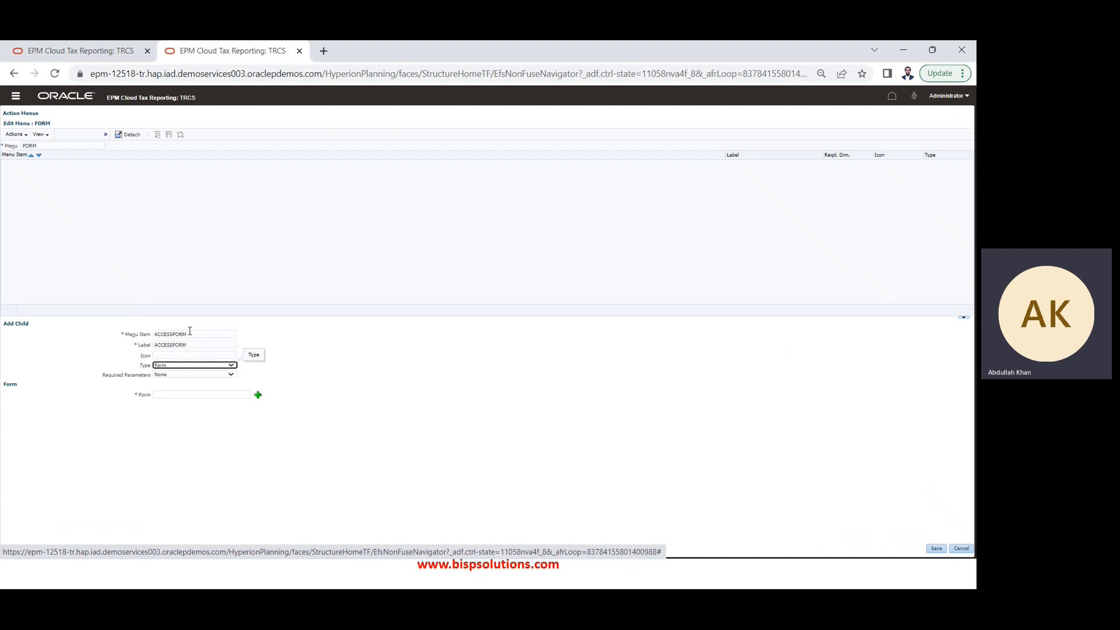
key(alt+Down)
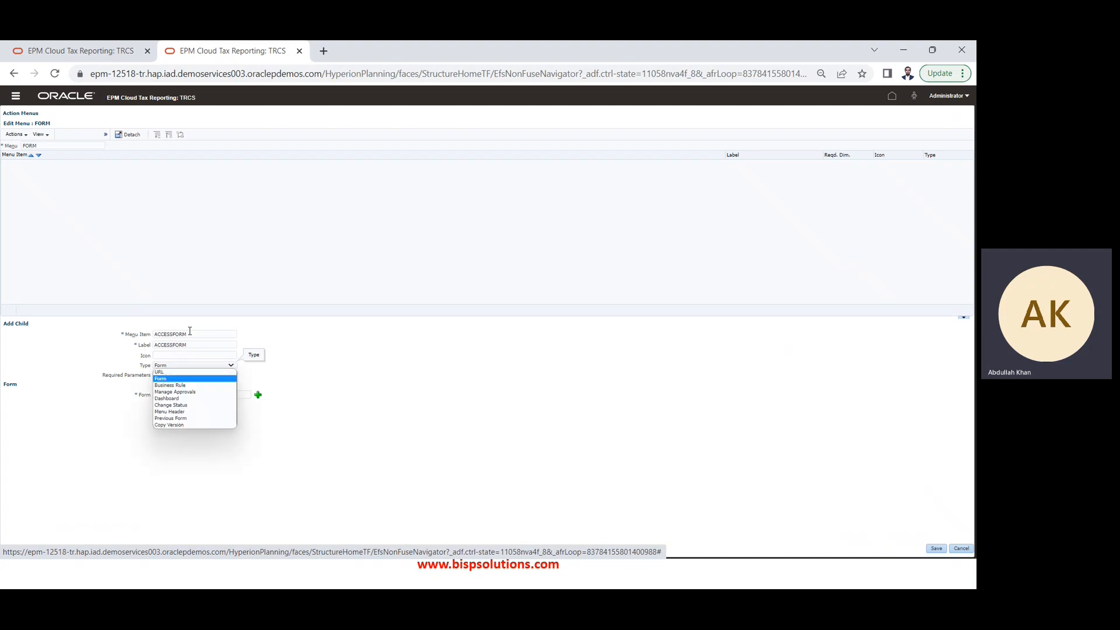
key(Up)
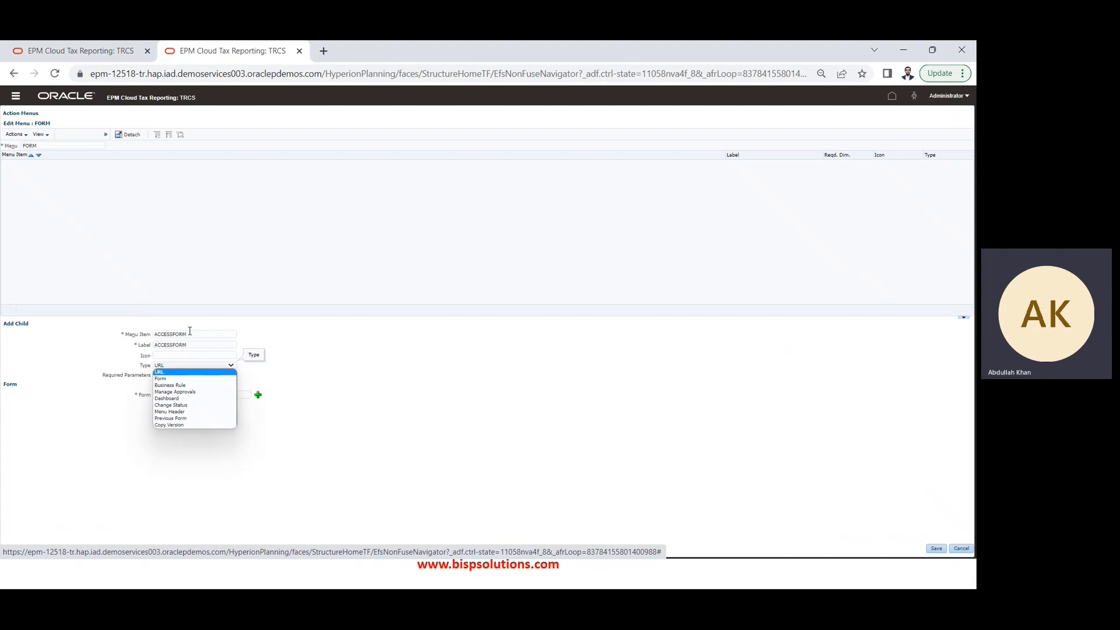
key(Down)
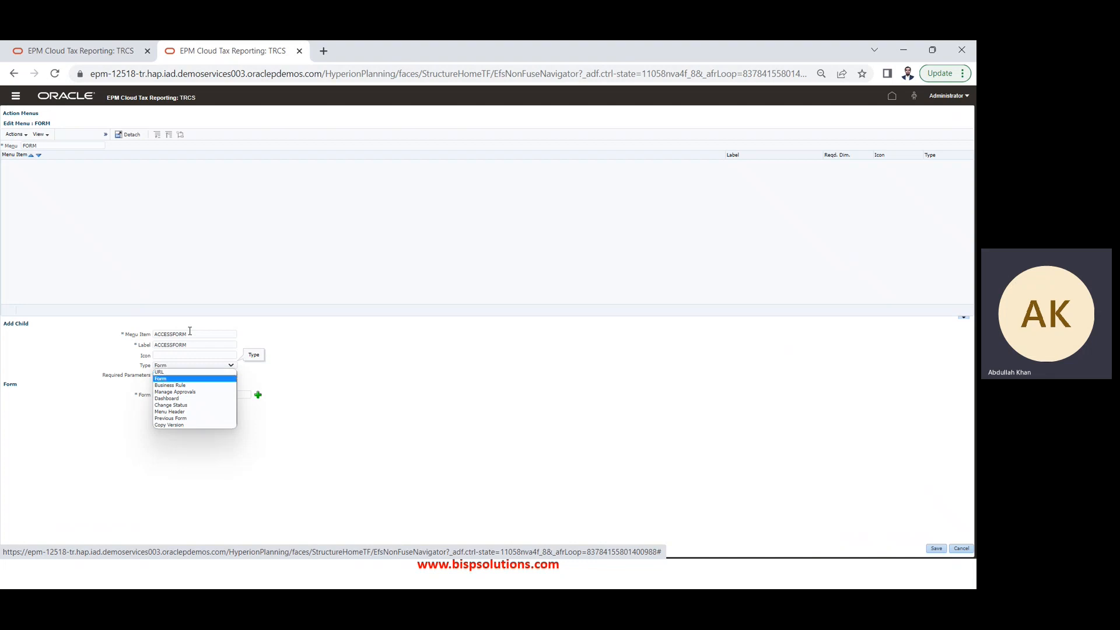
key(Down)
key(Down)
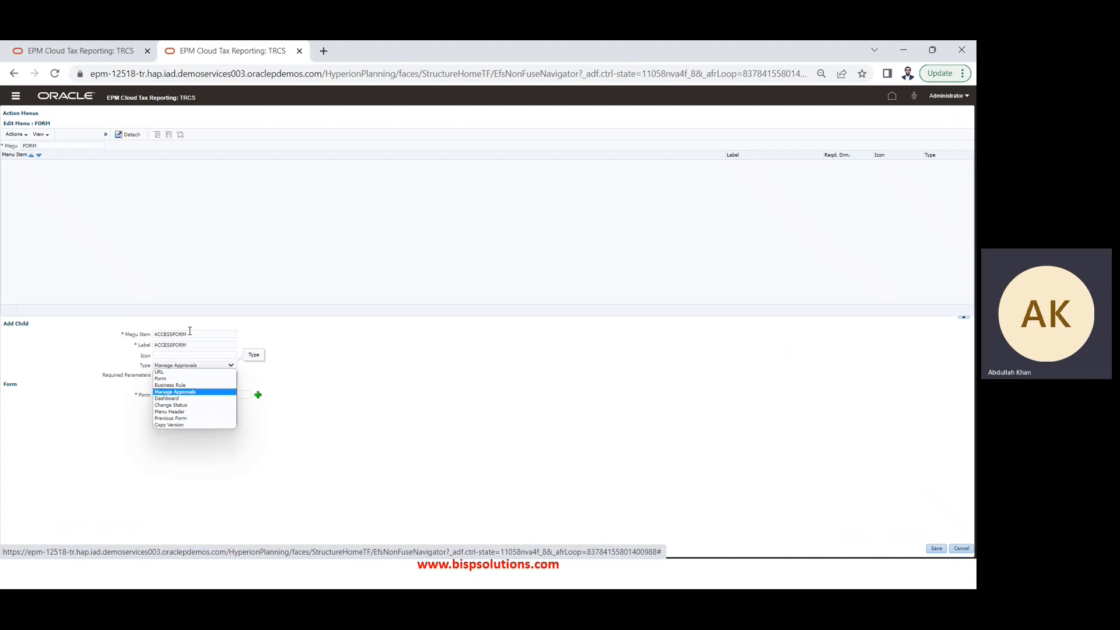
key(Down)
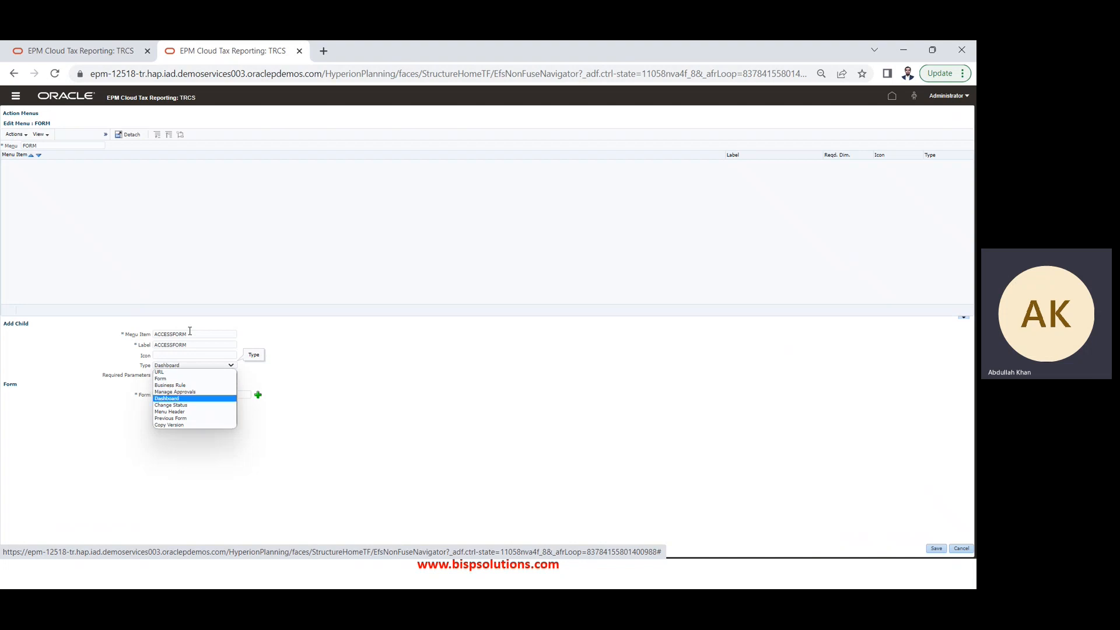
key(Down)
key(Down)
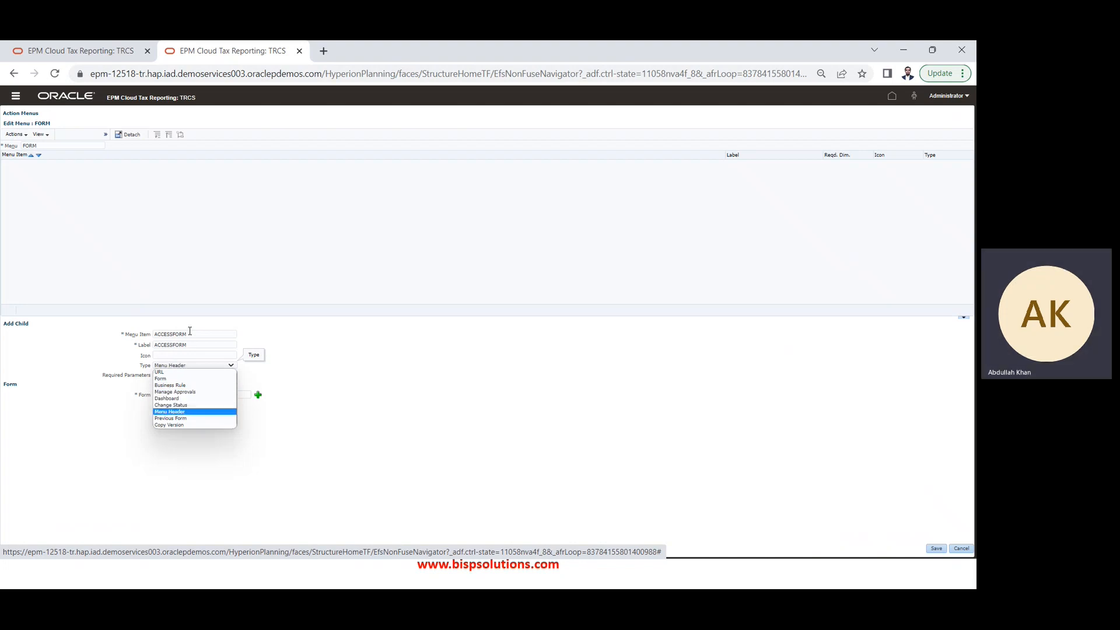
key(Down)
key(Down)
key(Up)
key(Up)
key(Up)
key(Up)
key(Up)
key(Up)
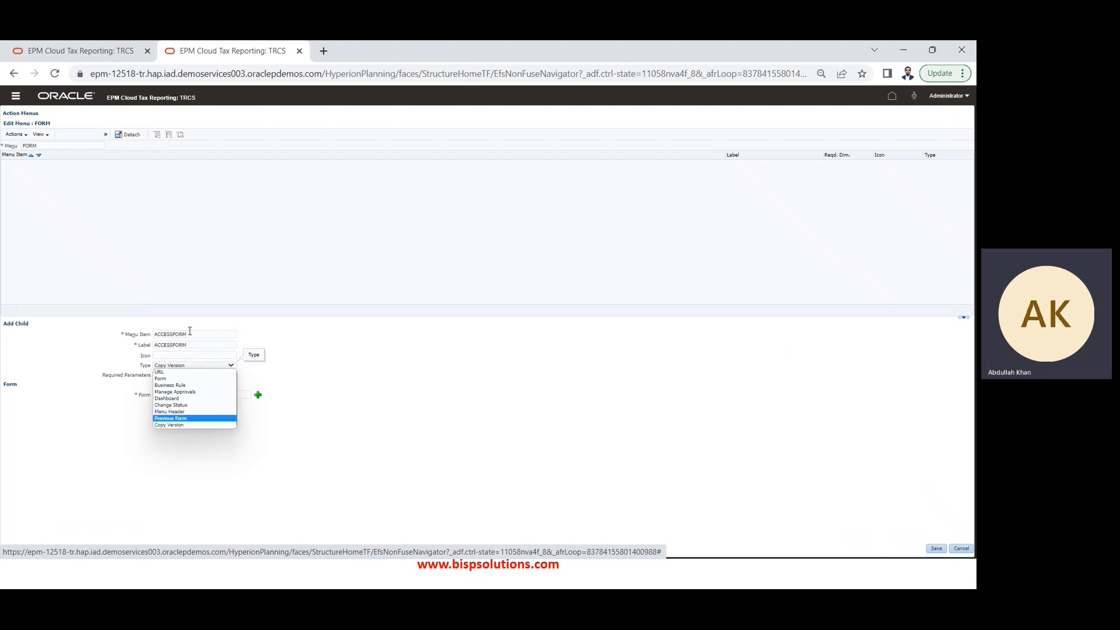
key(Up)
key(Down)
key(Up)
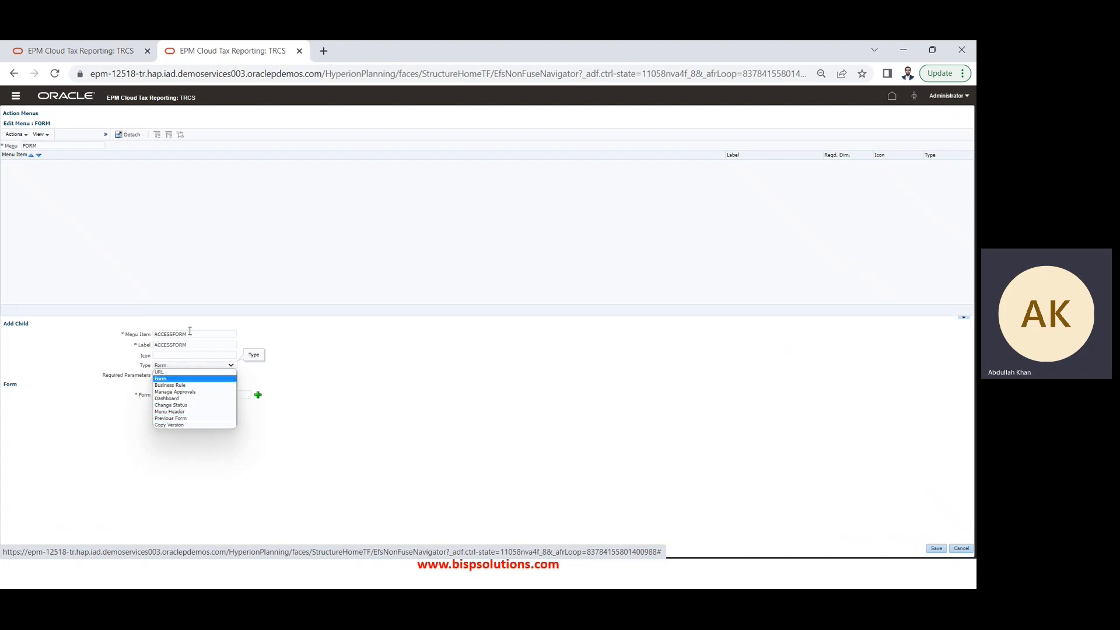
key(Return)
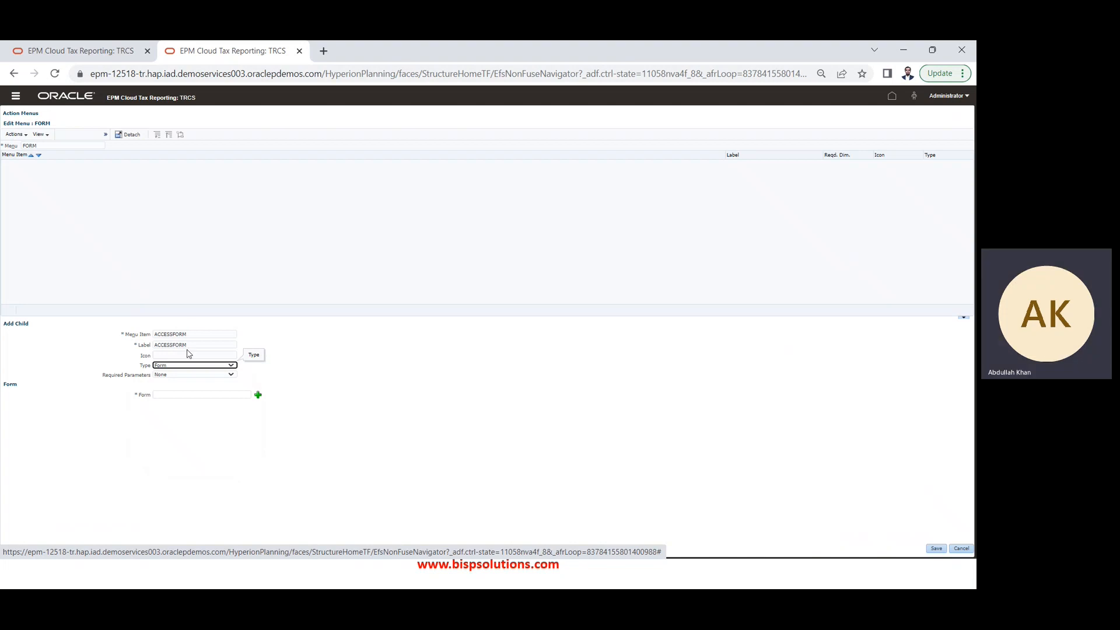
click(165, 382)
click(167, 374)
click(169, 375)
- Choose Income Statement by Source from the Book Data folder as the form that ACCESSFORM opens
click(206, 394)
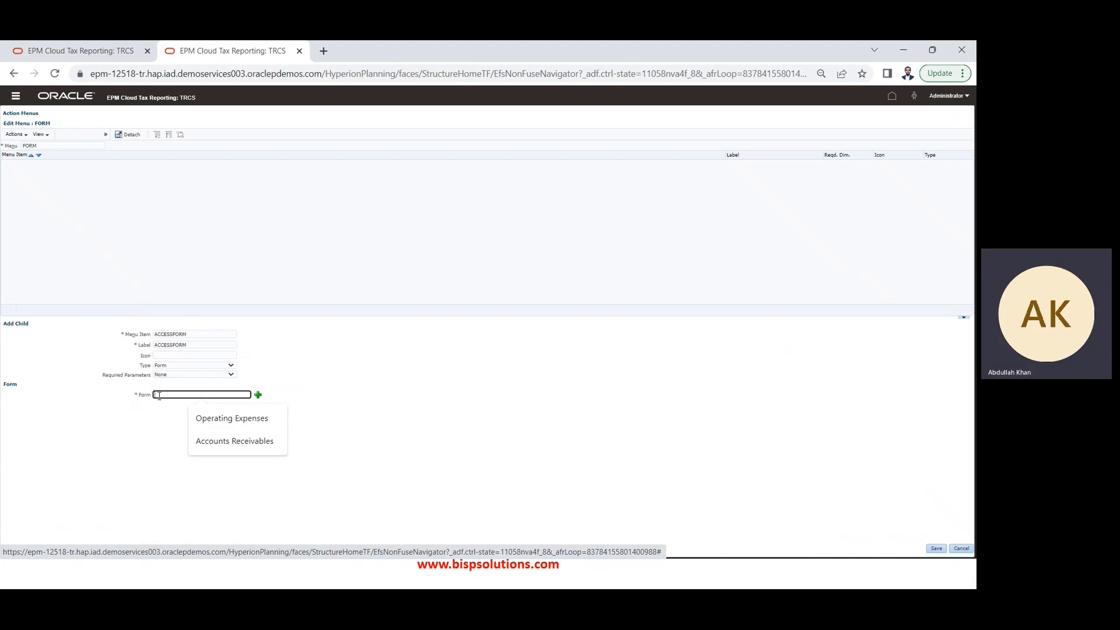
click(257, 396)
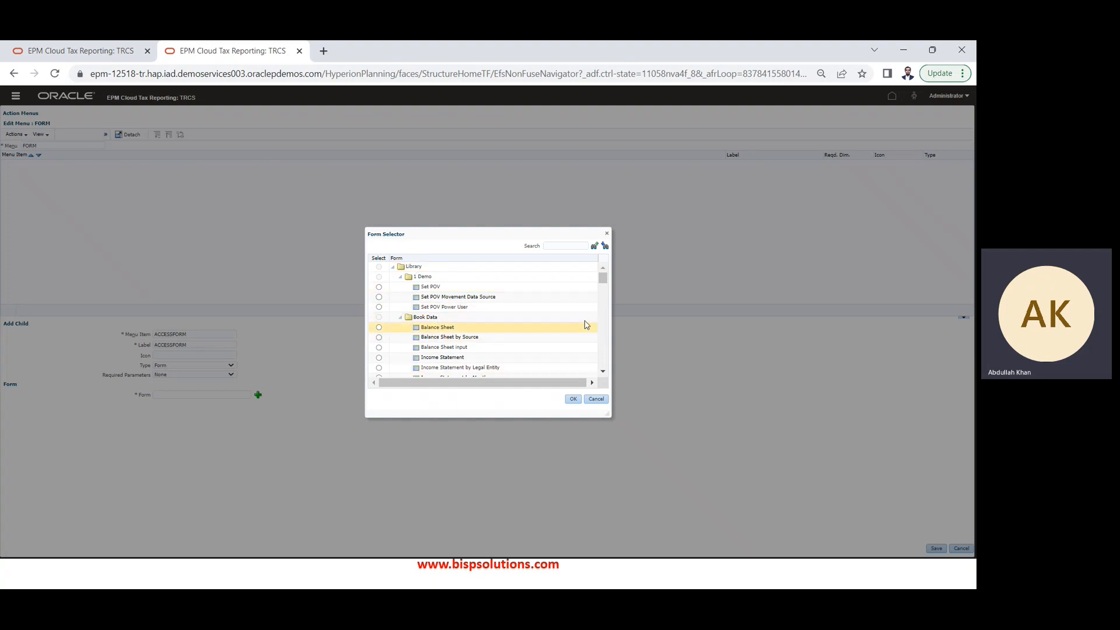
drag(602, 280, 604, 278)
scroll(602, 370, down, 2)
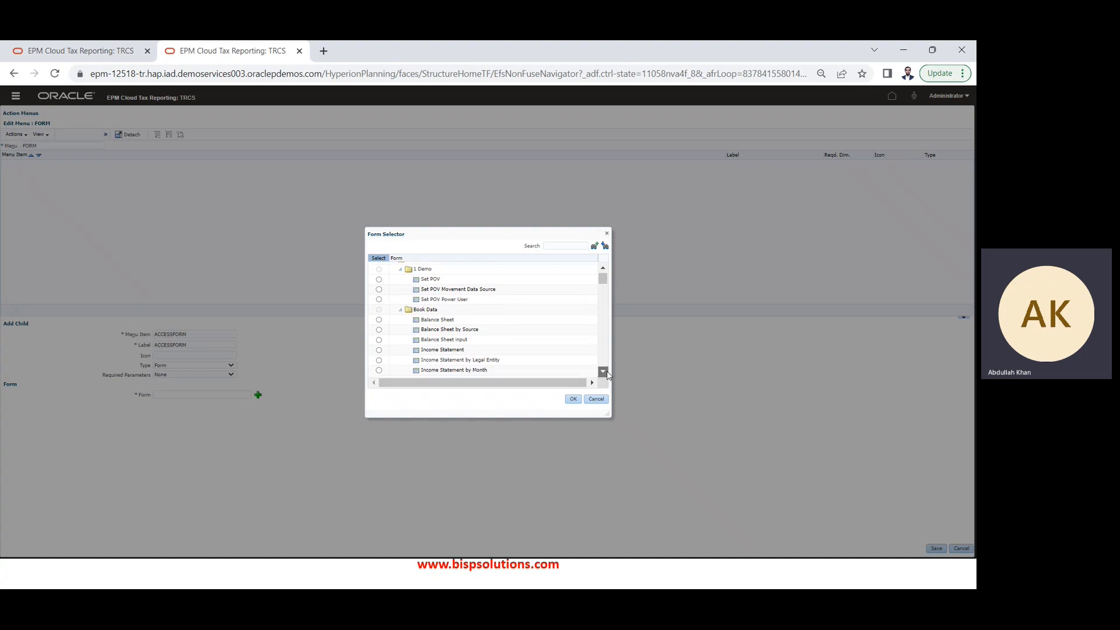
click(510, 357)
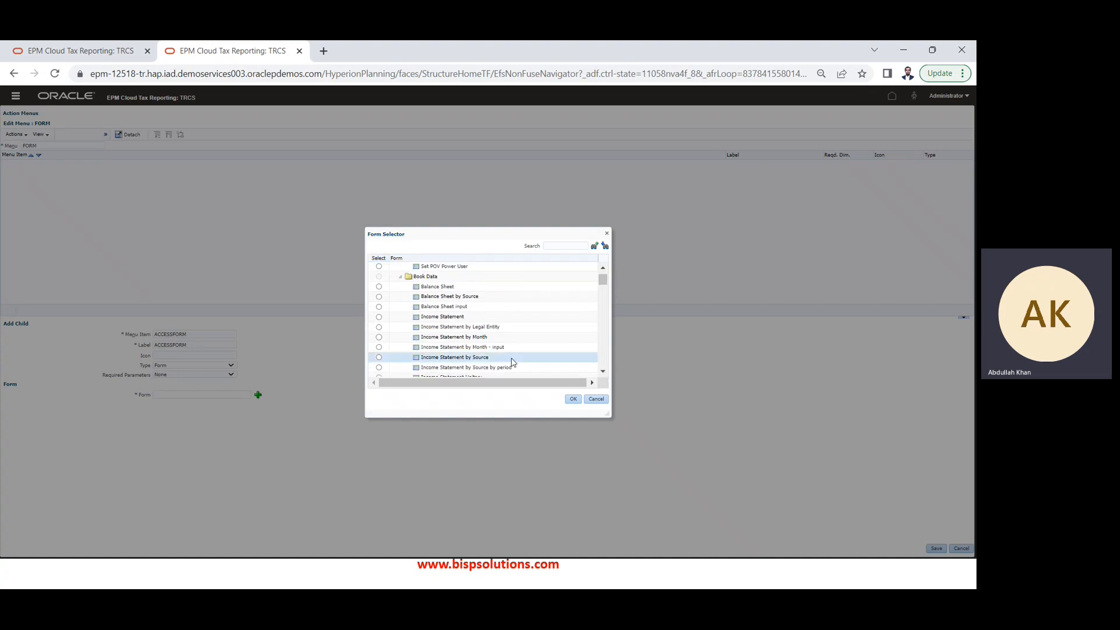
click(379, 358)
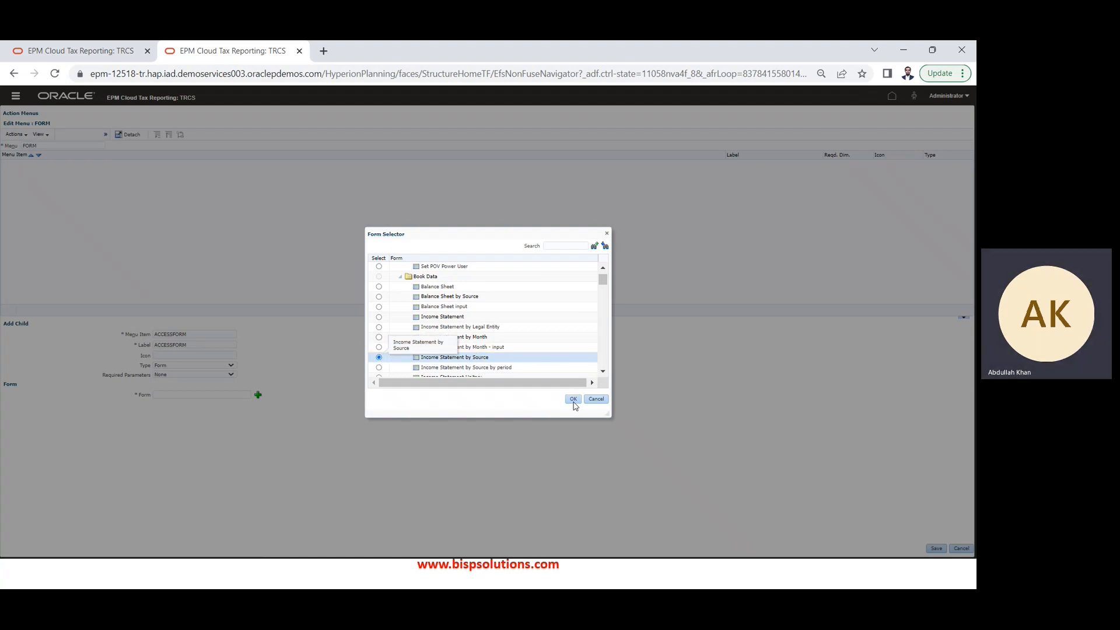
click(573, 399)
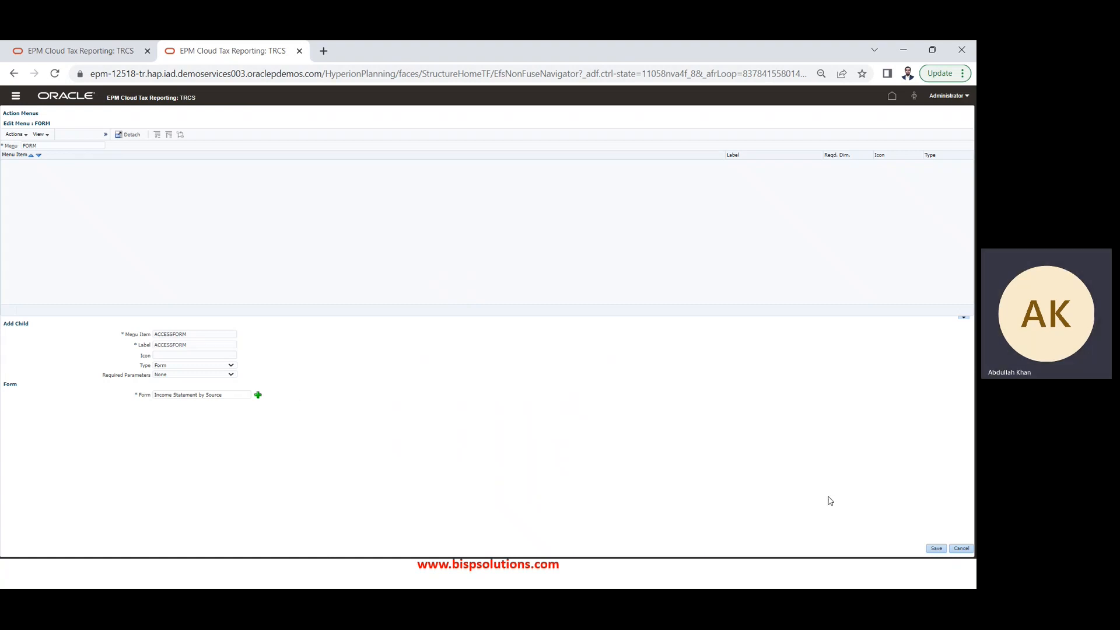
- Save the ACCESSFORM menu item and exit the FORM menu editor to the list of action menus
click(936, 548)
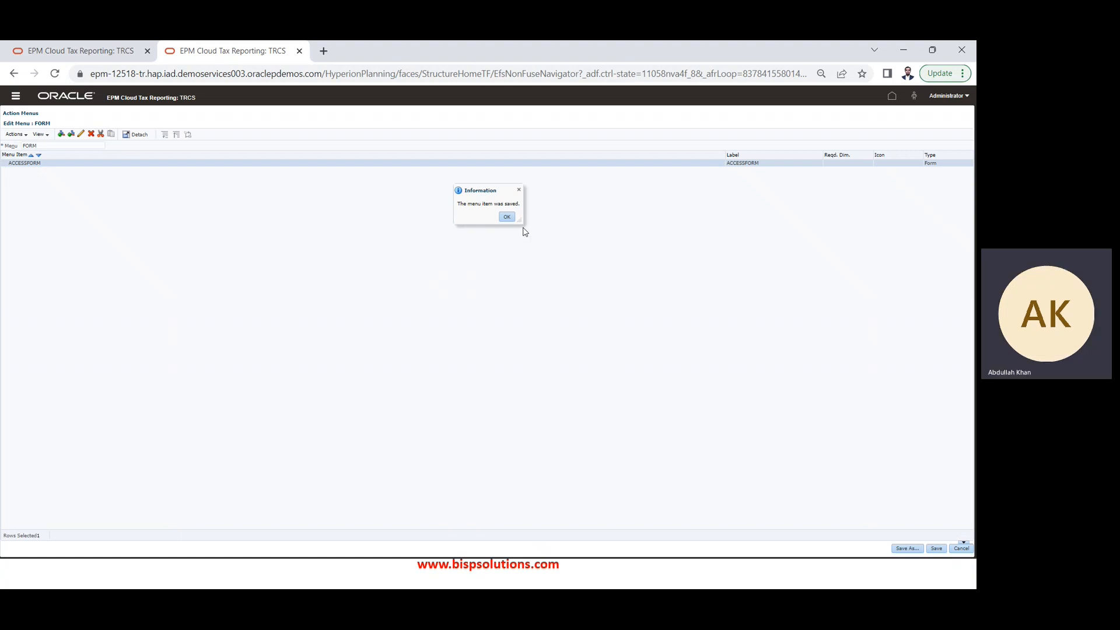
click(507, 217)
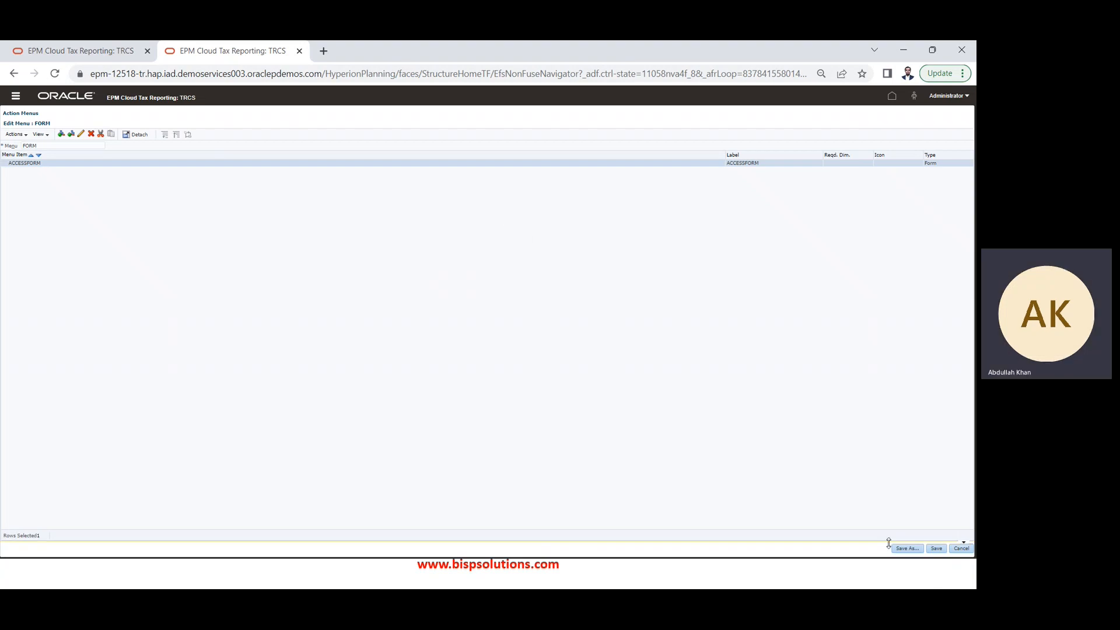
click(954, 550)
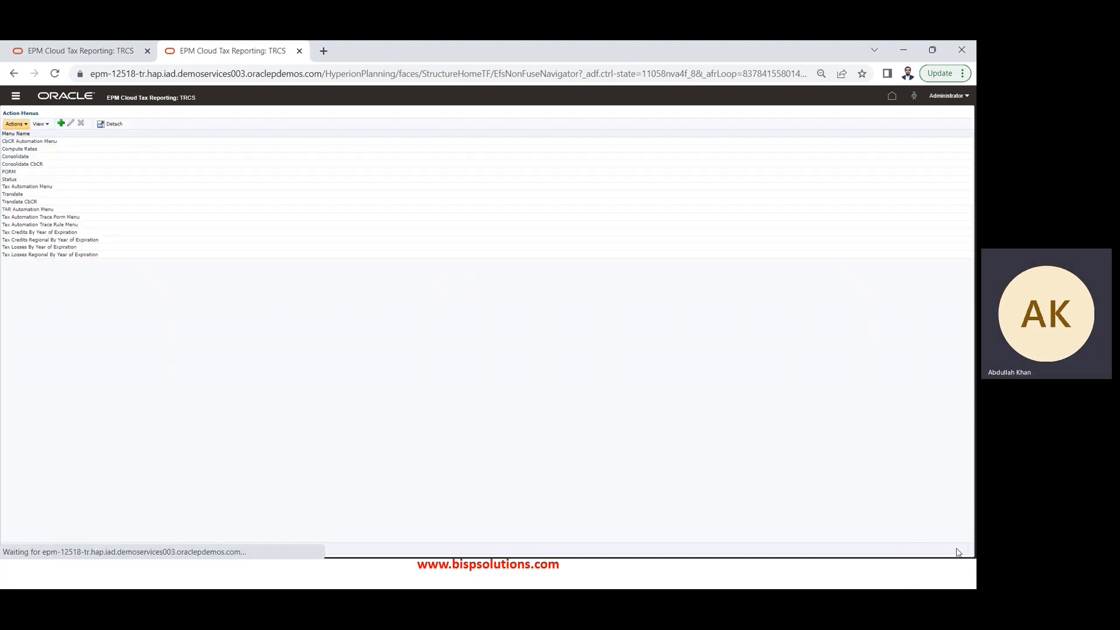
- Return to the Tax Provision forms and show the Other Options settings of INCOMESTATEMENT_YEARWISE
click(891, 97)
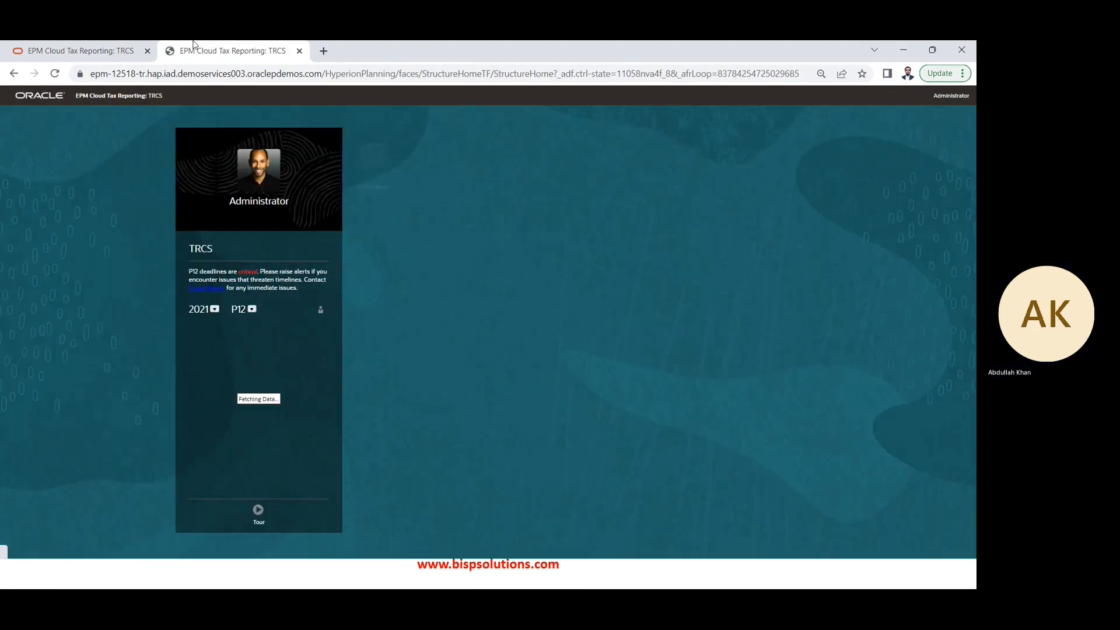
click(13, 94)
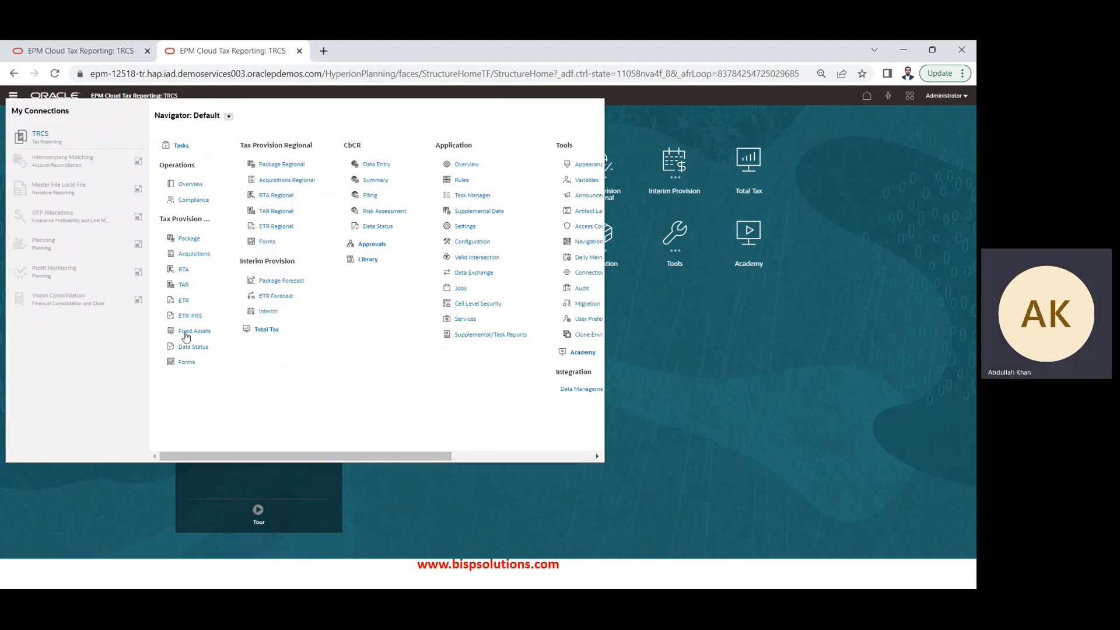
click(187, 362)
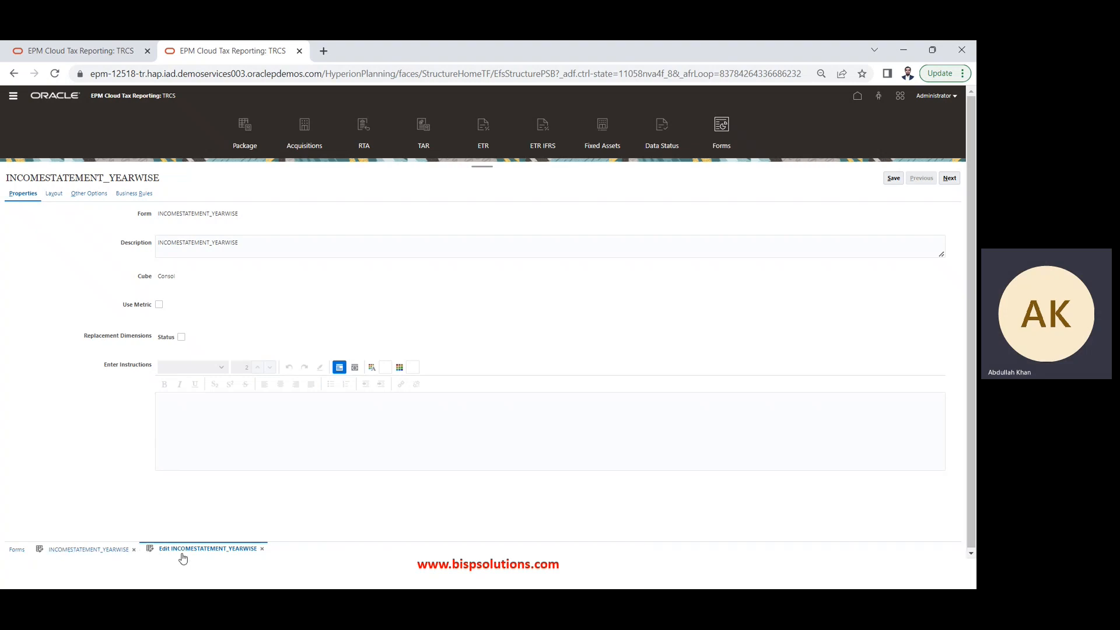
click(52, 194)
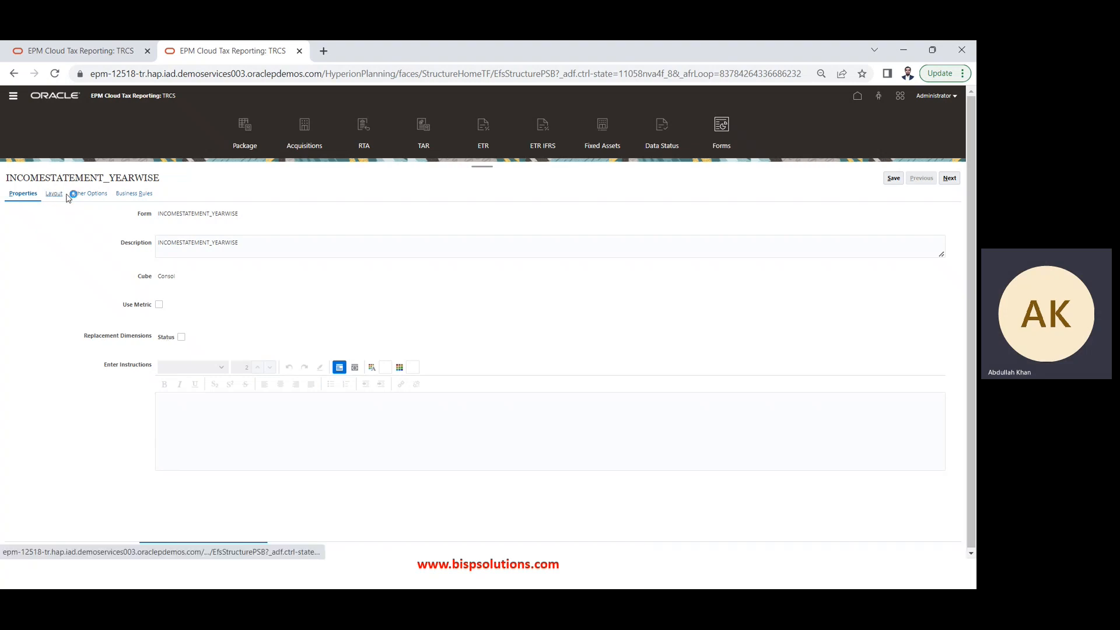
click(86, 194)
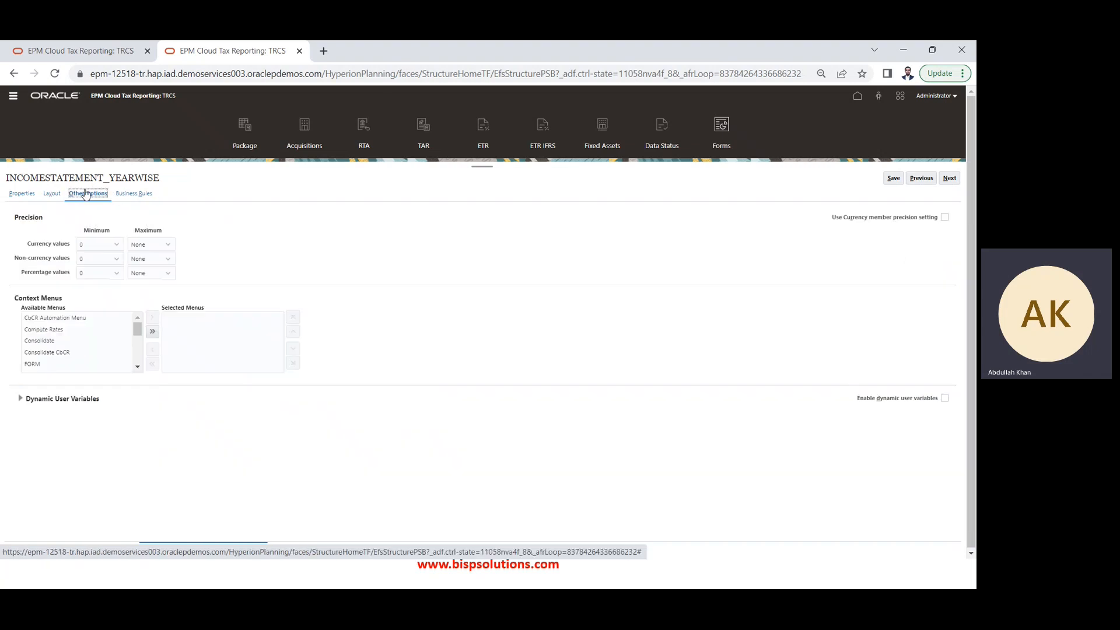
- Add FORM to the selected context menus of INCOMESTATEMENT_YEARWISE, then save the form and close its editor
drag(139, 334, 140, 341)
click(80, 334)
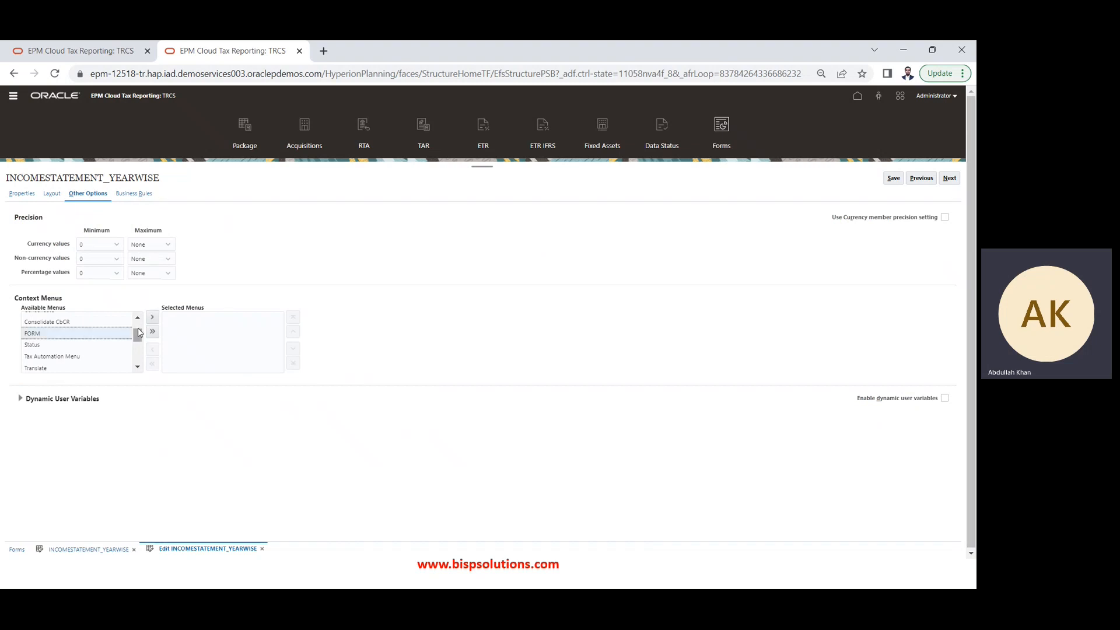
click(154, 319)
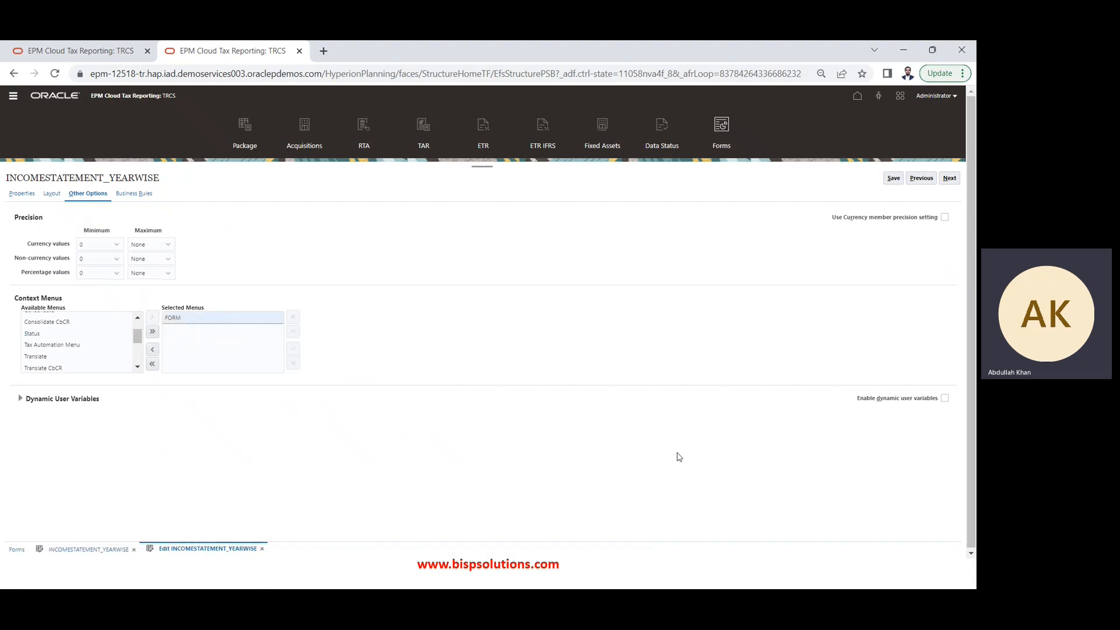
click(893, 178)
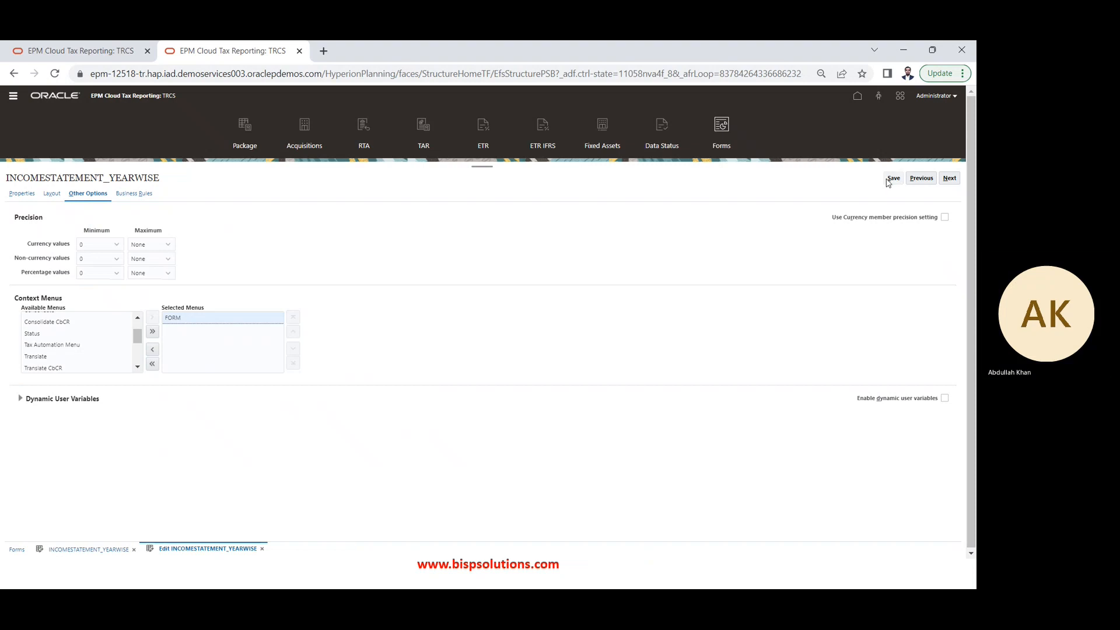
click(512, 339)
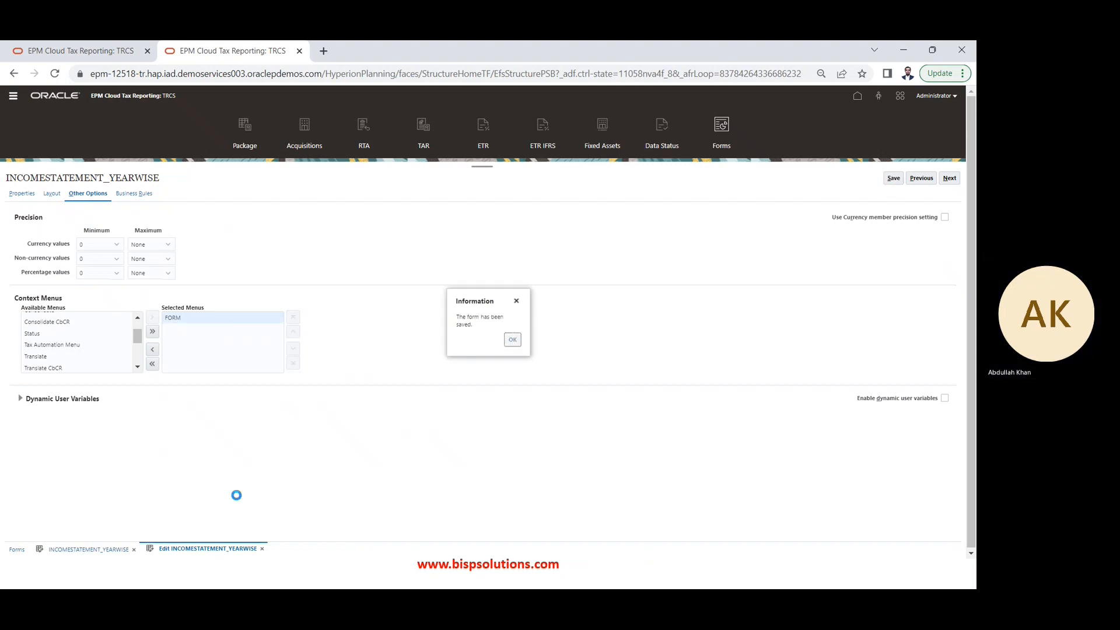
click(262, 548)
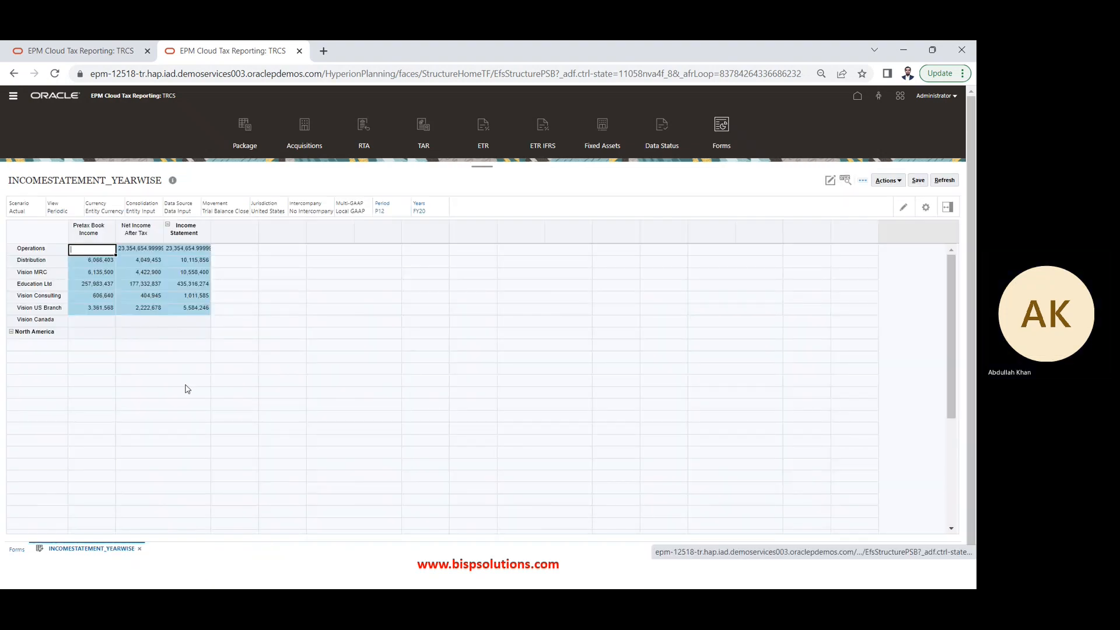
- Run ACCESSFORM from the Distribution row's Net Income After Tax cell in INCOMESTATEMENT_YEARWISE
click(234, 273)
click(204, 415)
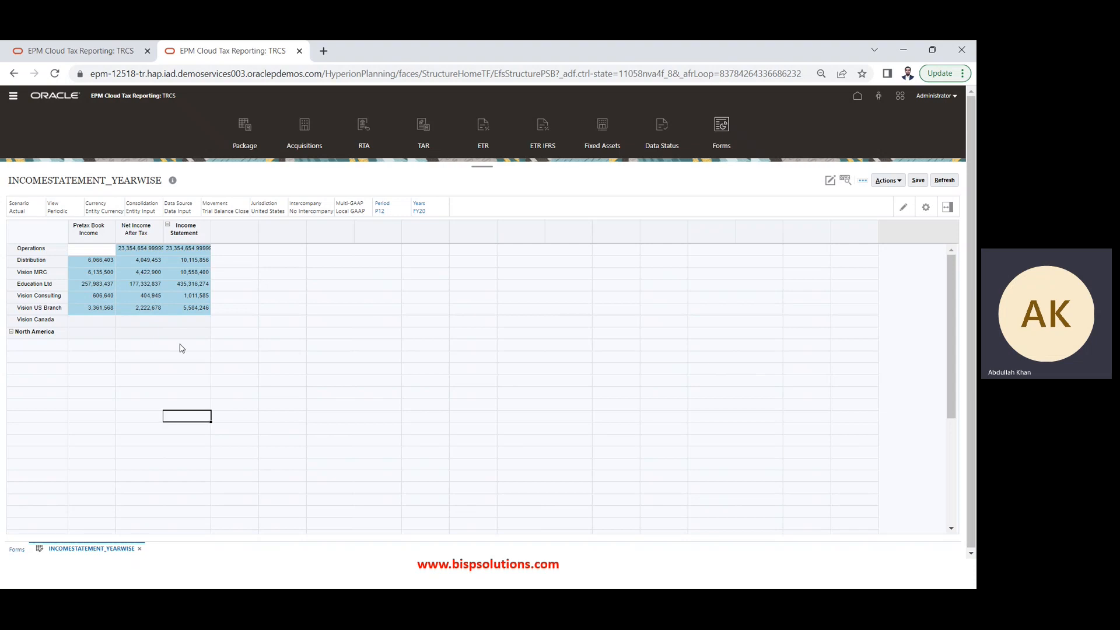
click(157, 263)
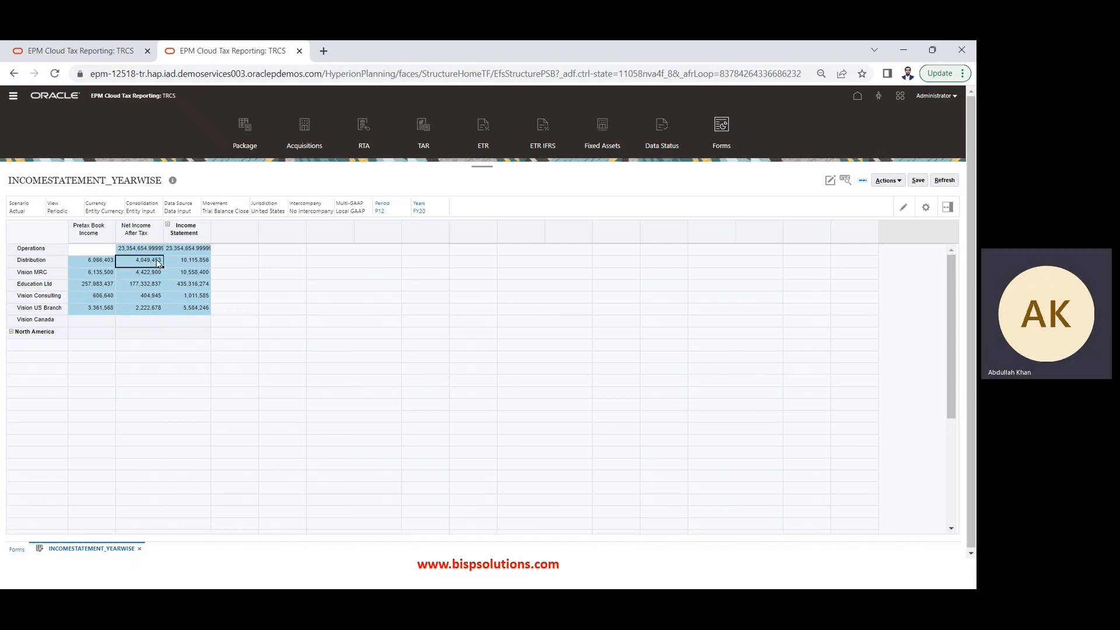
right_click(158, 263)
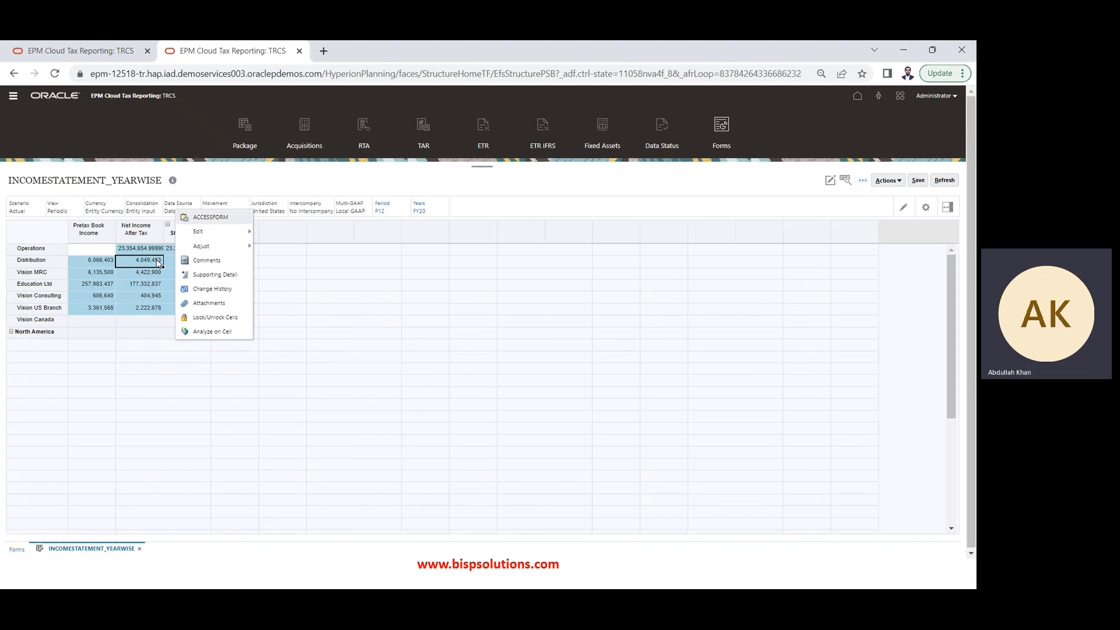
click(227, 217)
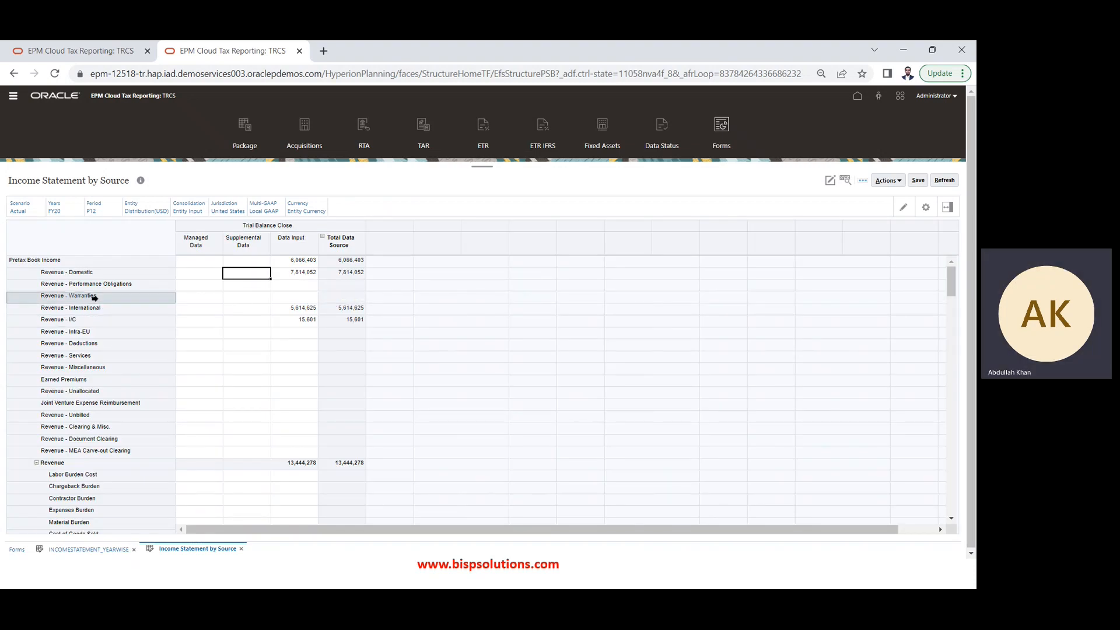
- Examine the account rows of the Income Statement by Source form, from Pretax Book Income down to Net Income After Tax
scroll(251, 343, down, 3)
scroll(253, 342, down, 15)
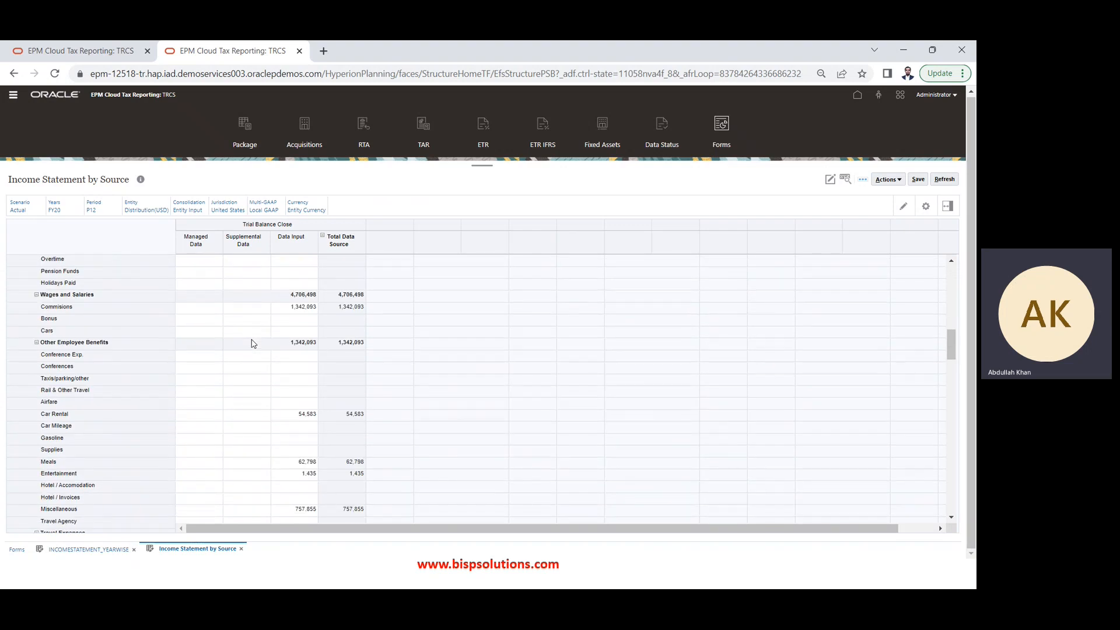
scroll(252, 343, down, 15)
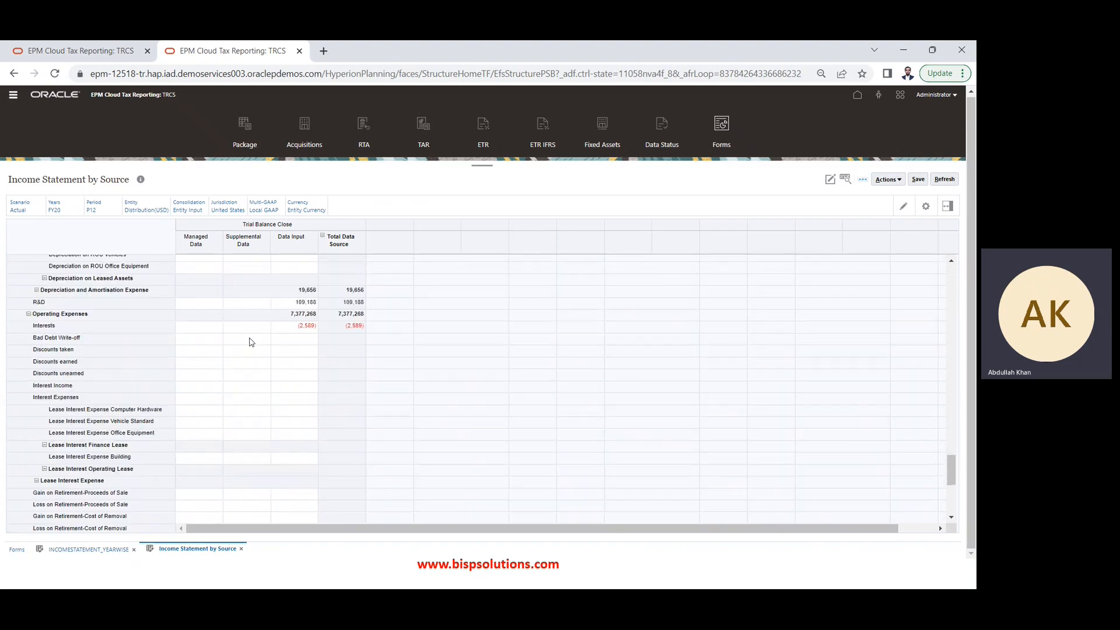
scroll(250, 342, down, 3)
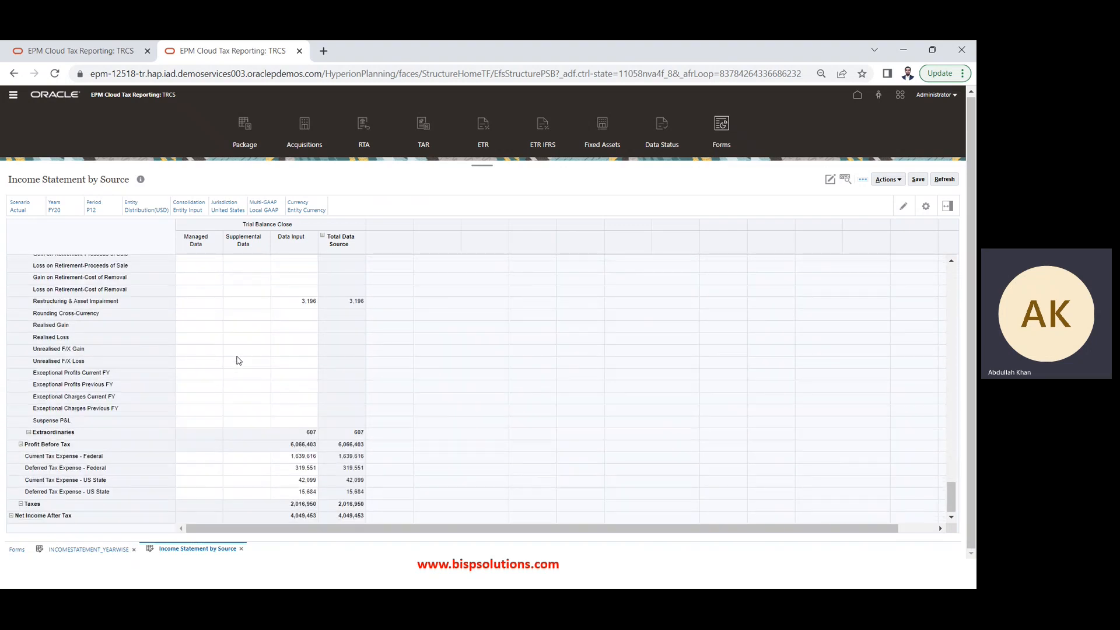
scroll(242, 379, up, 4)
scroll(245, 379, up, 10)
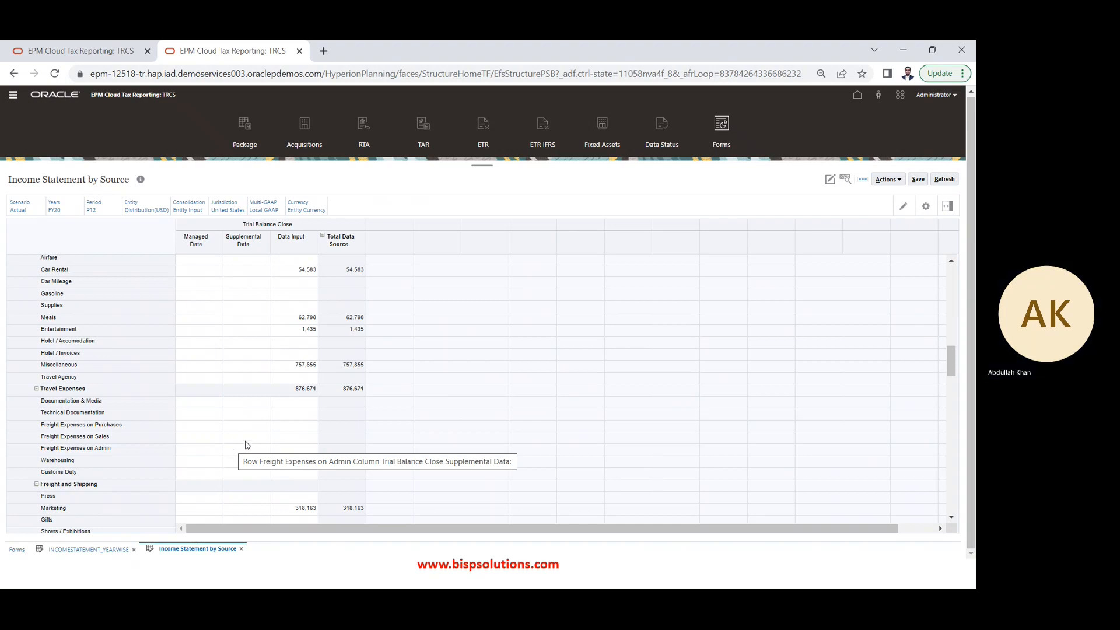
scroll(377, 385, up, 15)
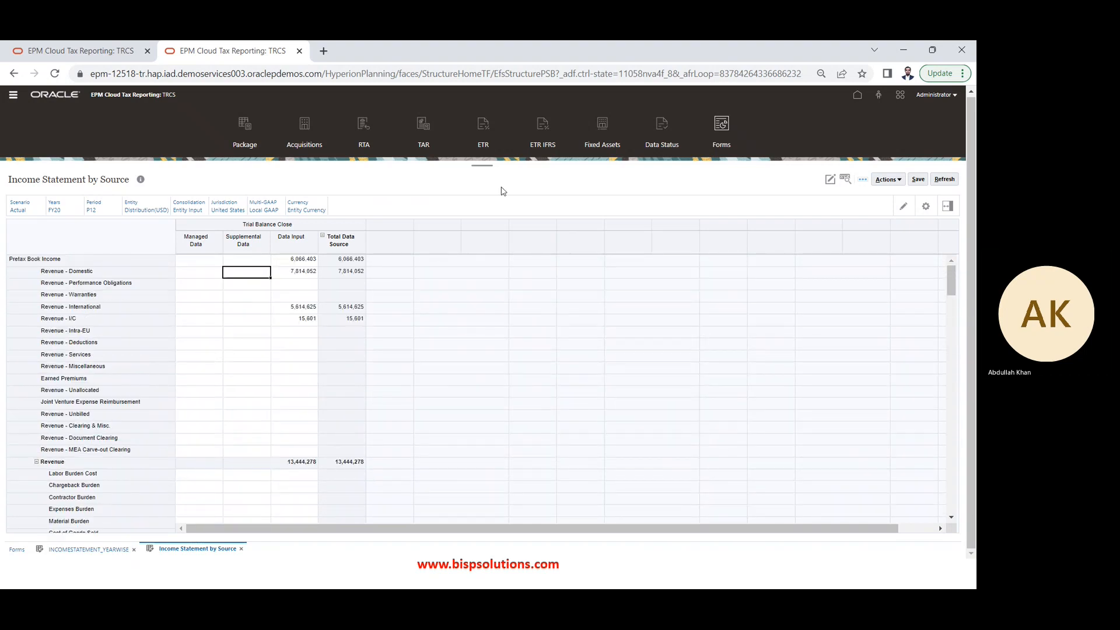
- Switch to the MANGING FORMS presentation in PowerPoint
key(alt+Tab)
key(alt+Tab)
key(alt+Tab)
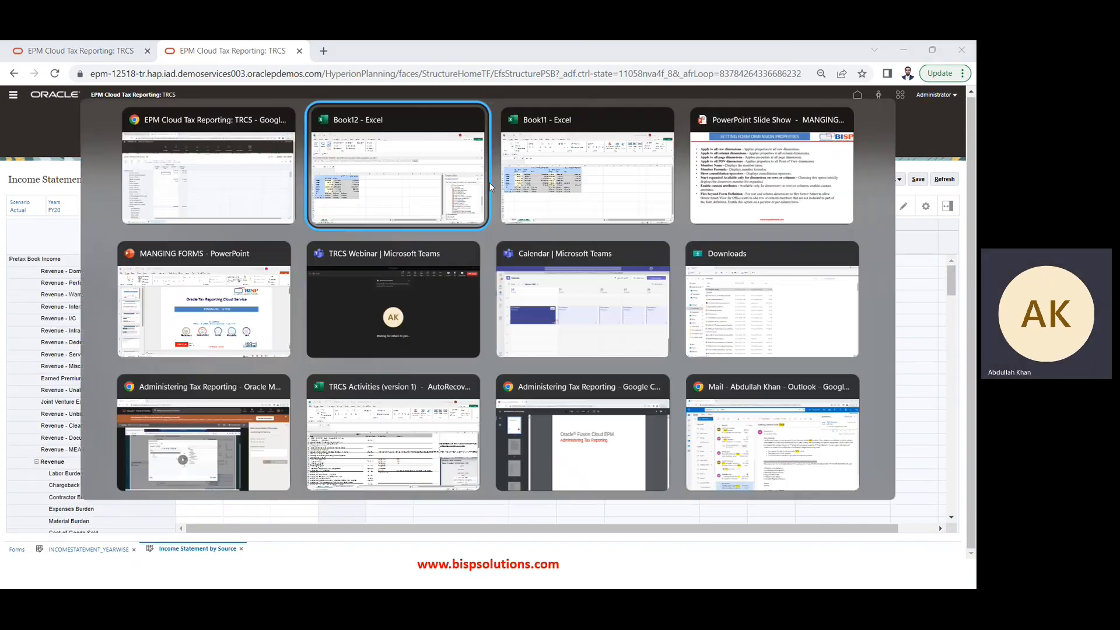
key(alt+Tab)
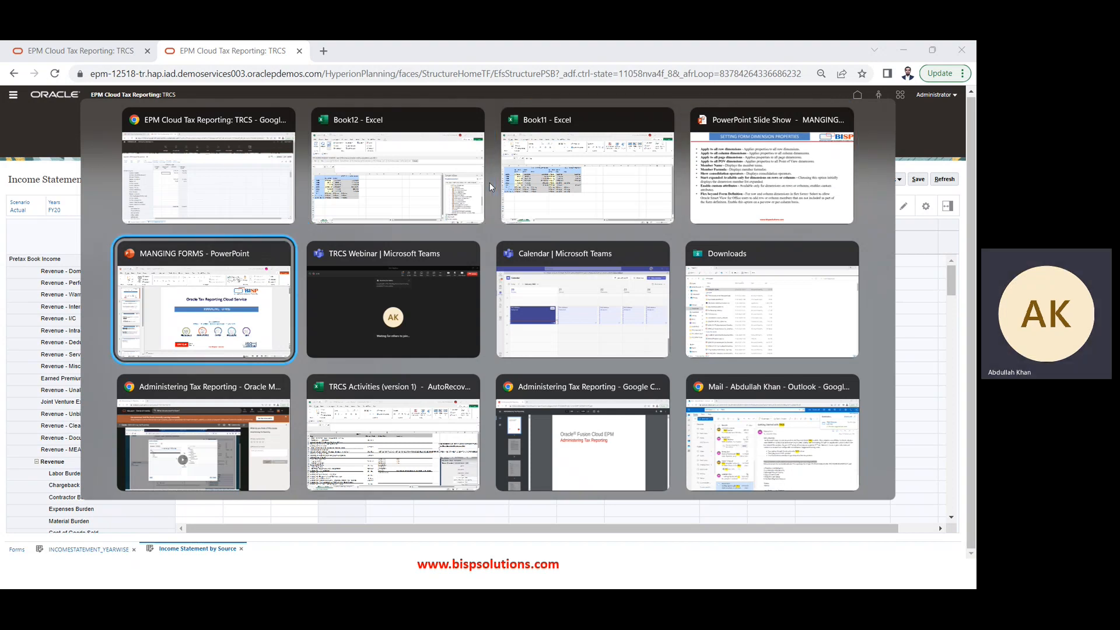